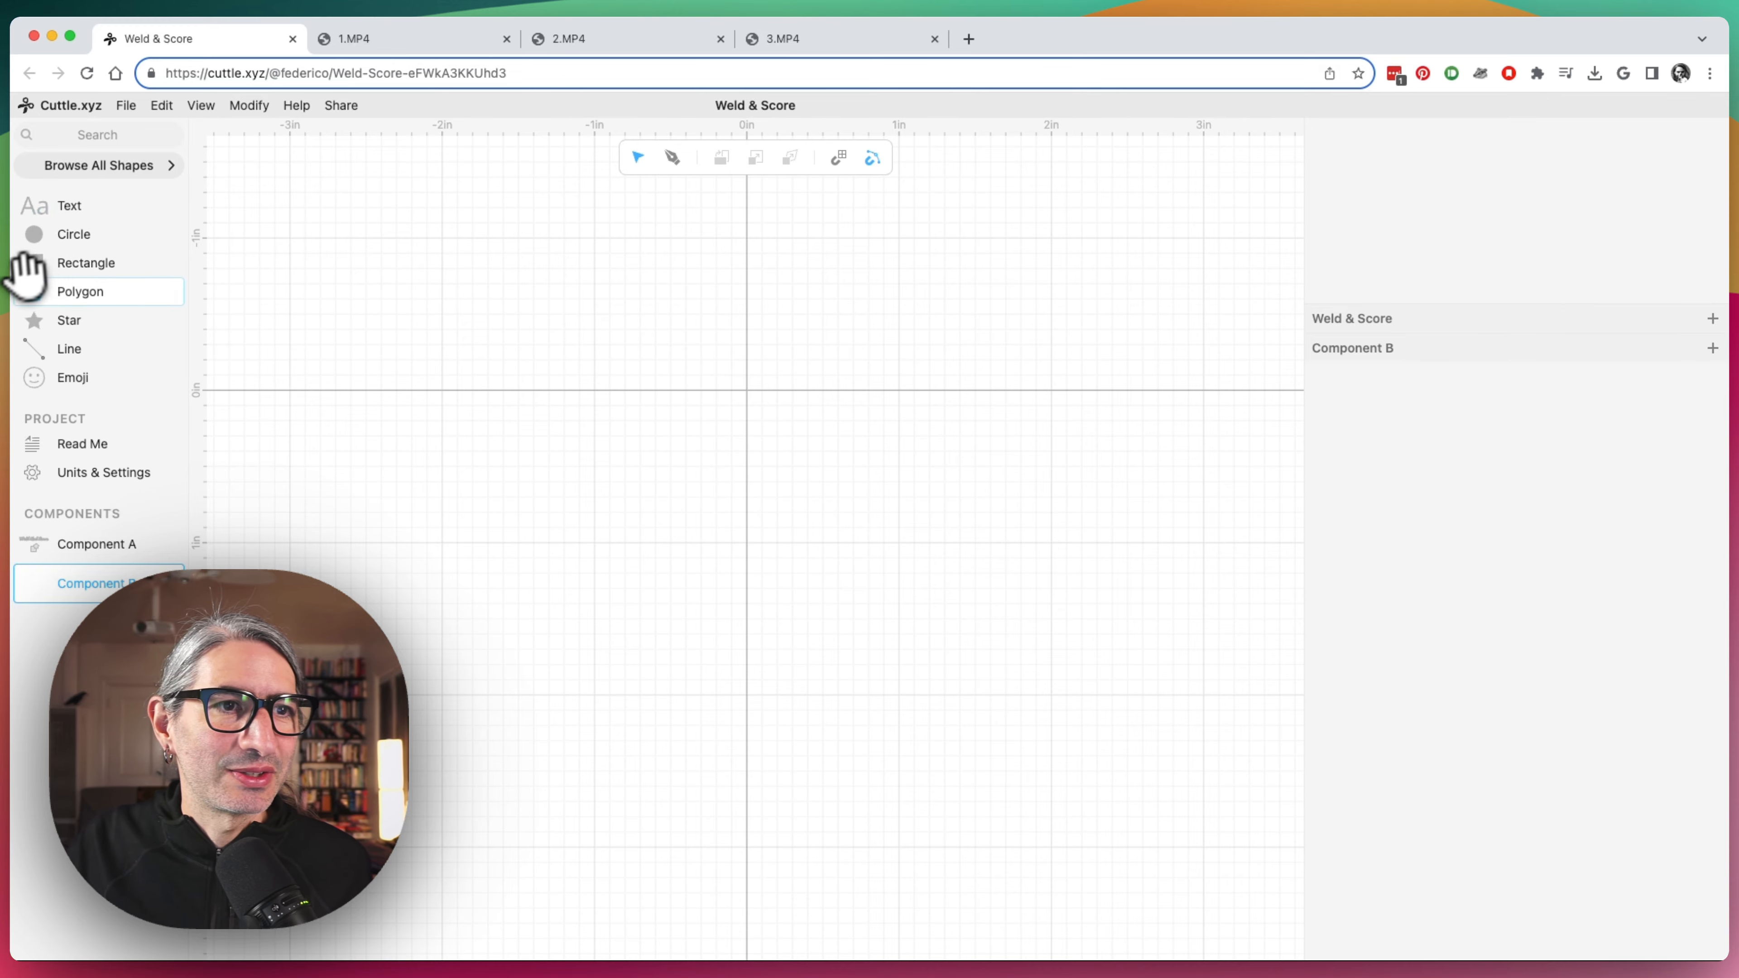
# Place a 1 in rectangle at the canvas origin and a five-sided polygon centred on its upper-right corner
pyautogui.moveTo(28, 264); pyautogui.dragTo(722, 388)
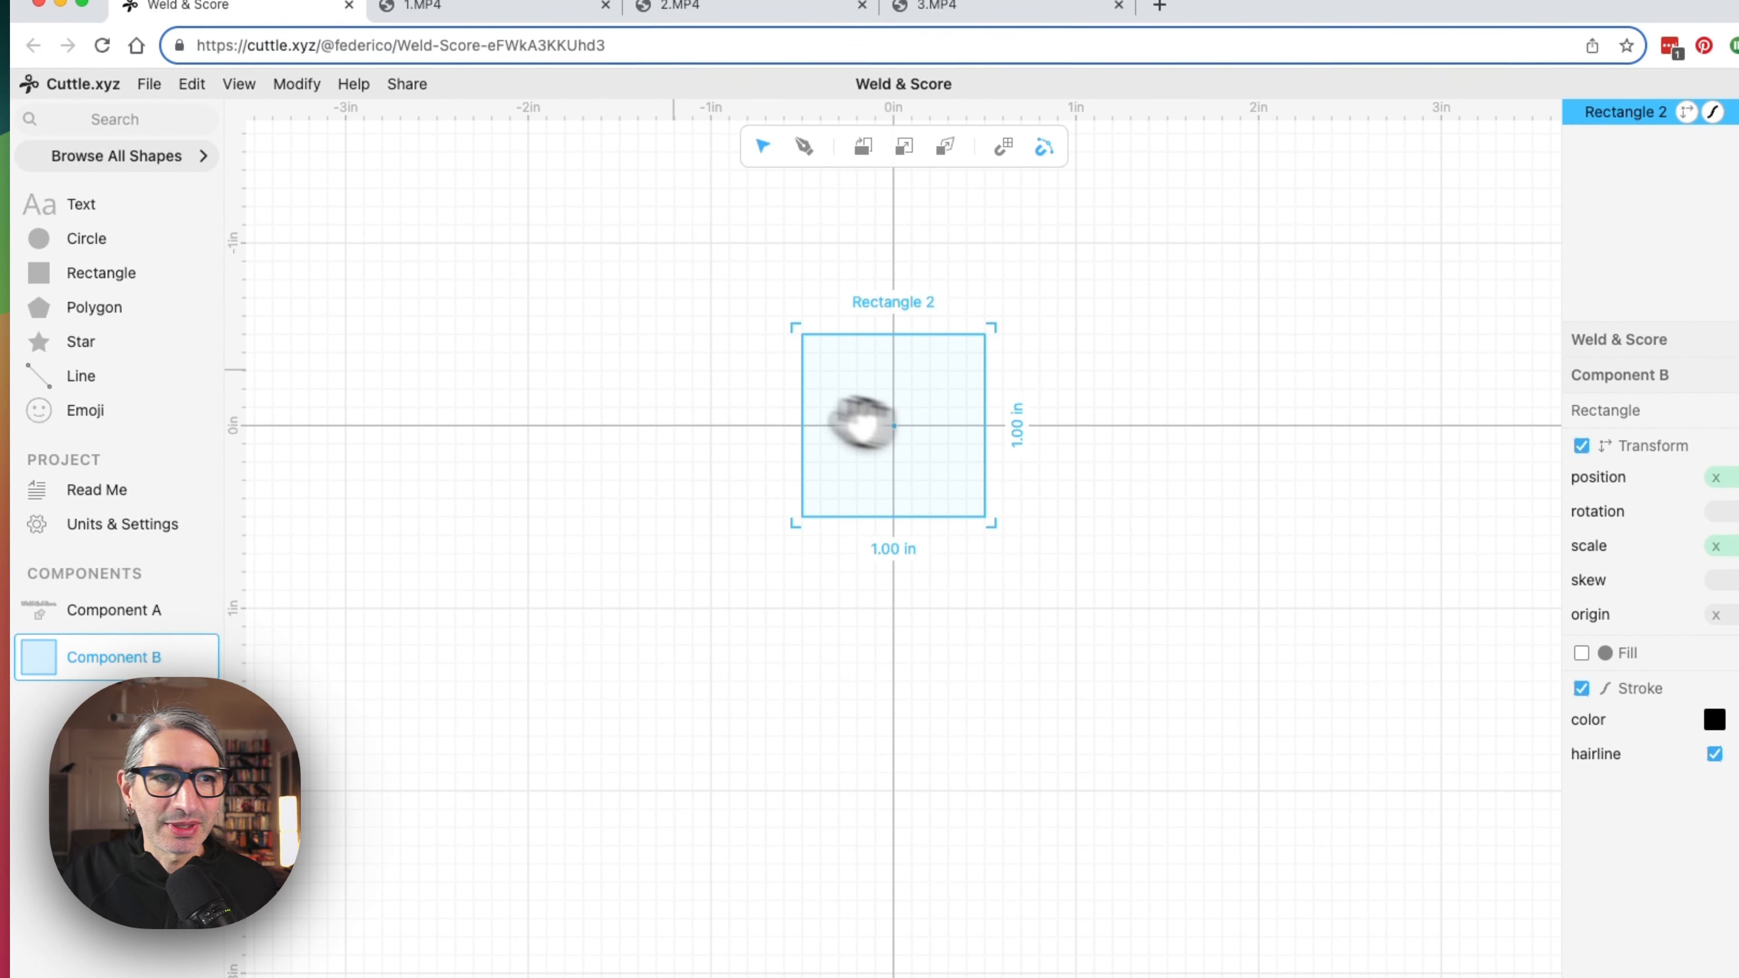
pyautogui.moveTo(72, 310); pyautogui.dragTo(989, 344)
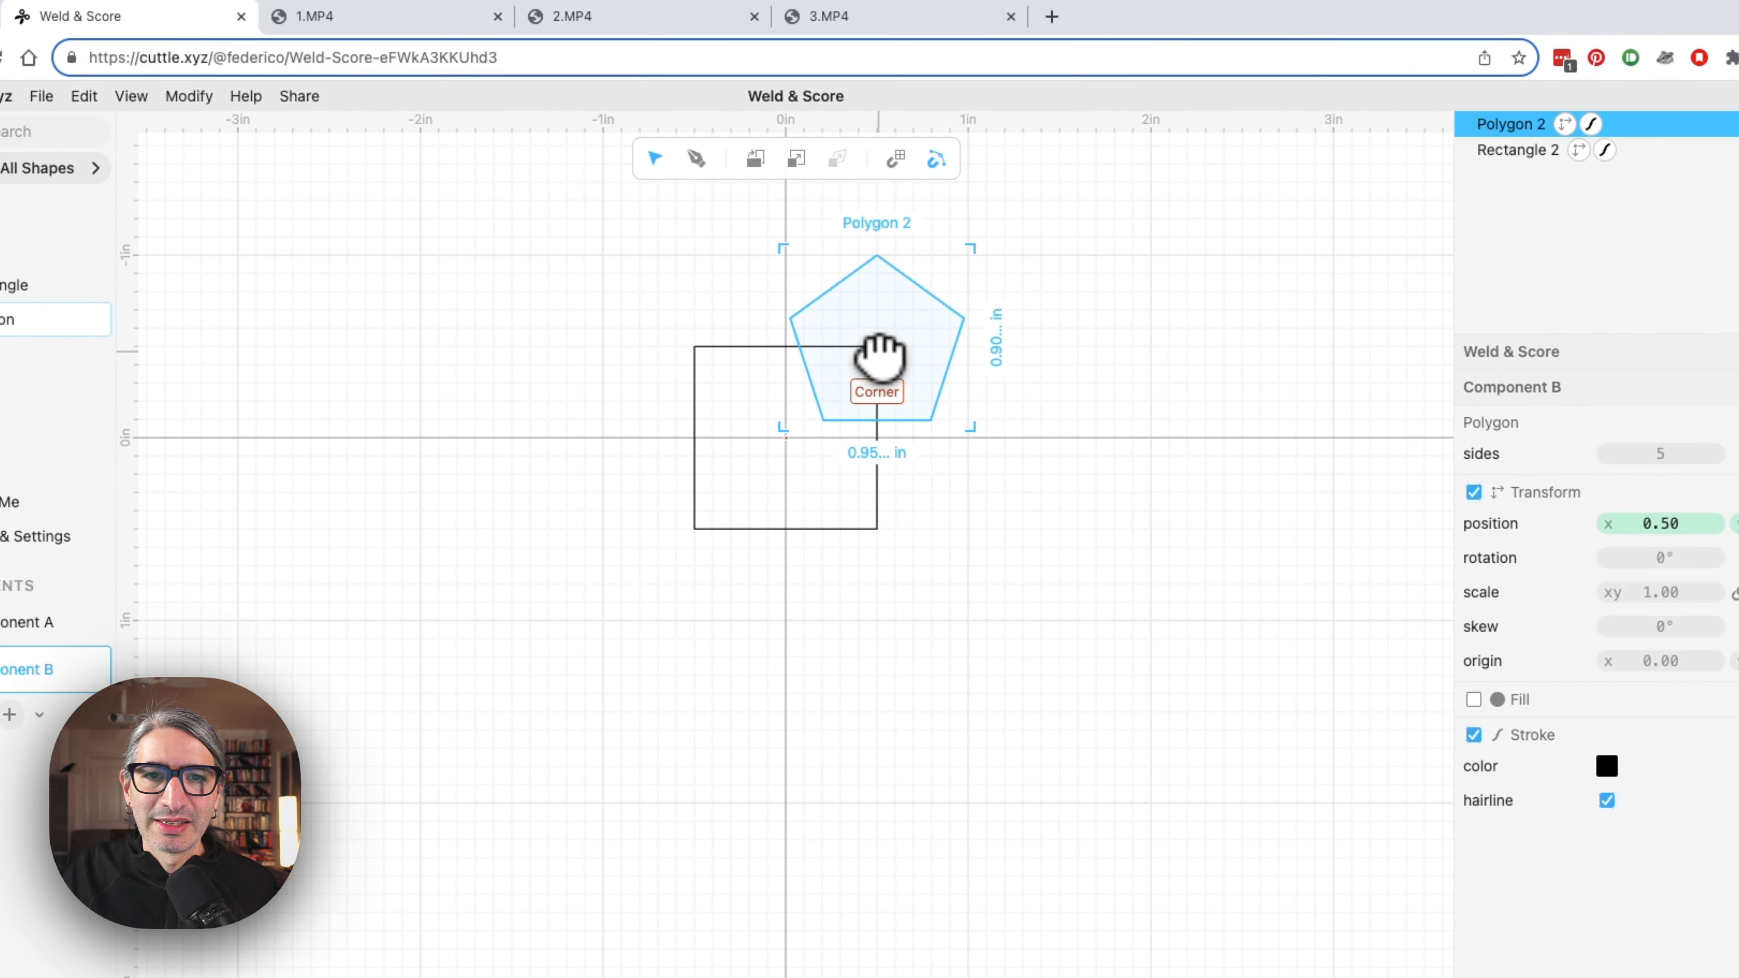
pyautogui.click(991, 428)
# Combine the overlapping rectangle and polygon with a Boolean Union (Weld)
pyautogui.moveTo(572, 234); pyautogui.dragTo(1126, 640)
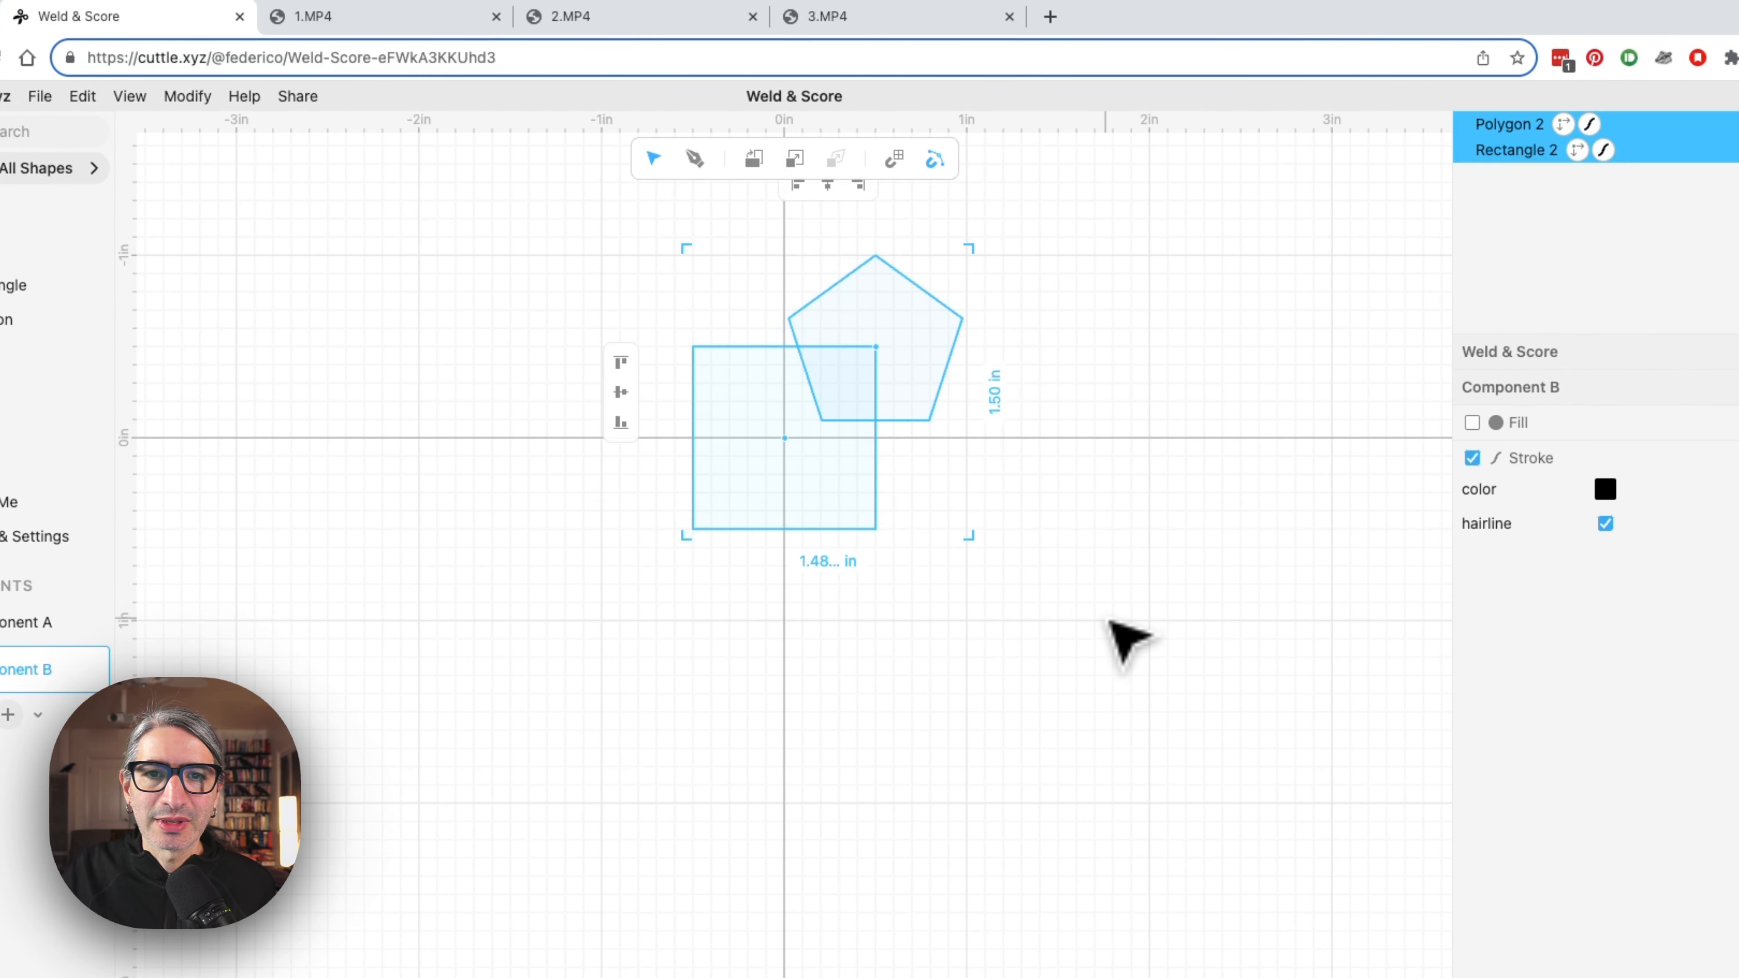
pyautogui.click(179, 103)
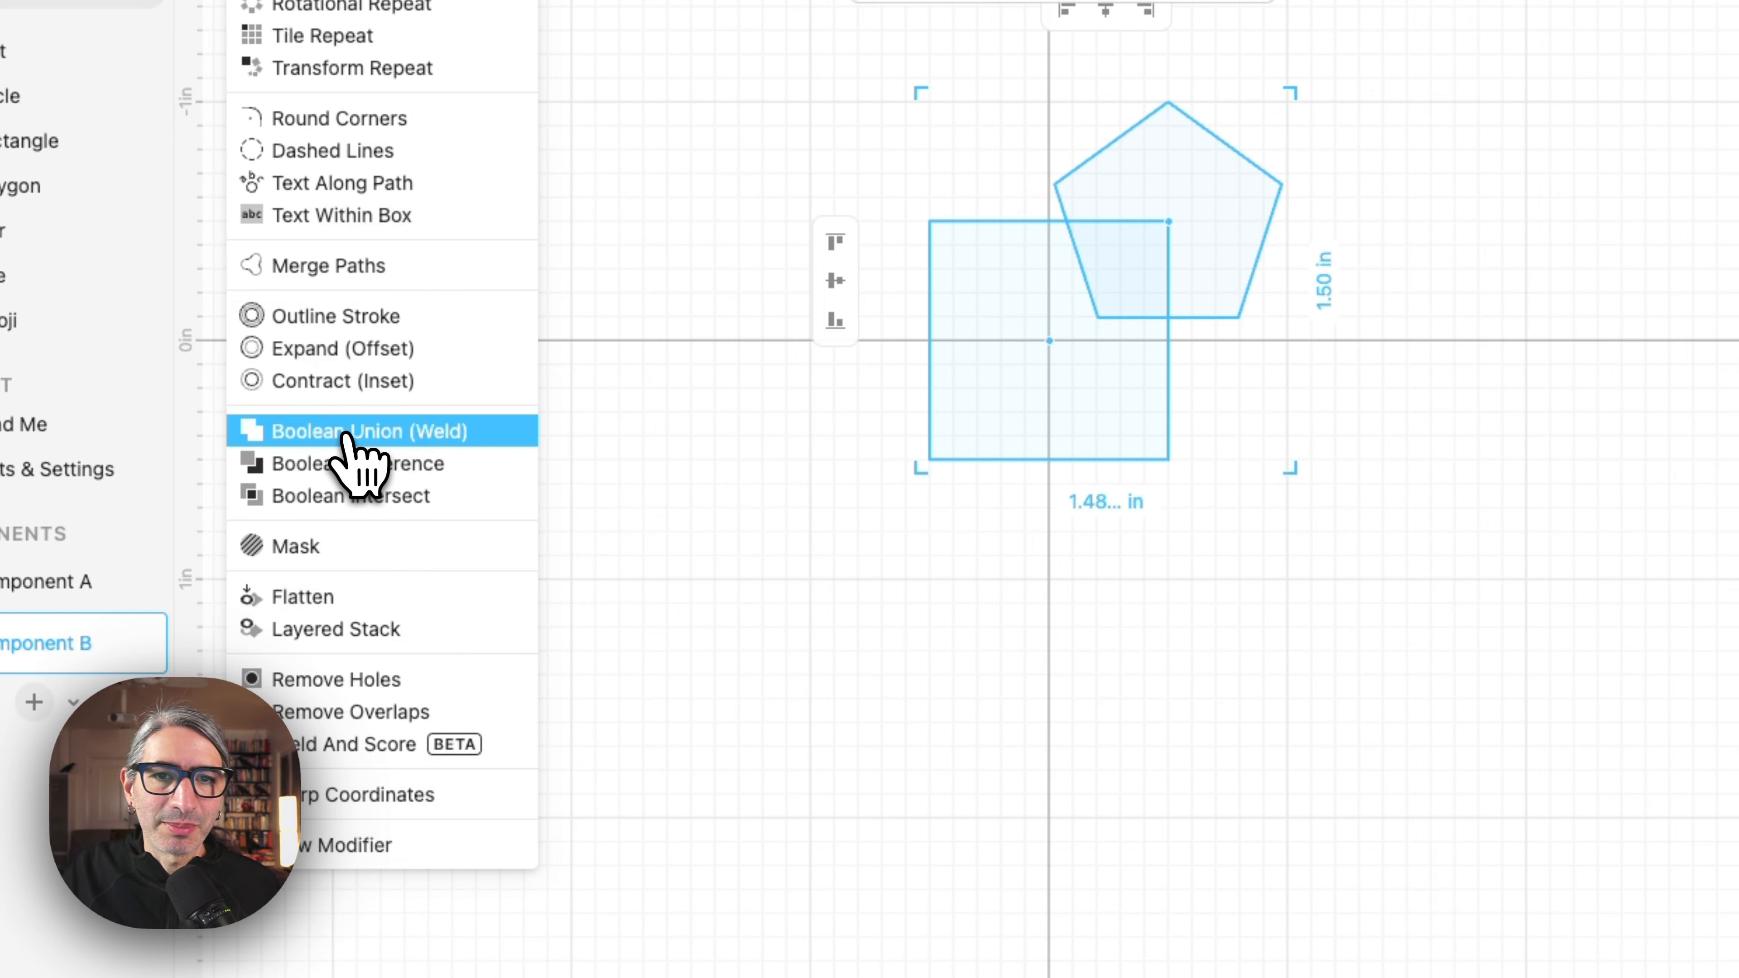
pyautogui.click(344, 437)
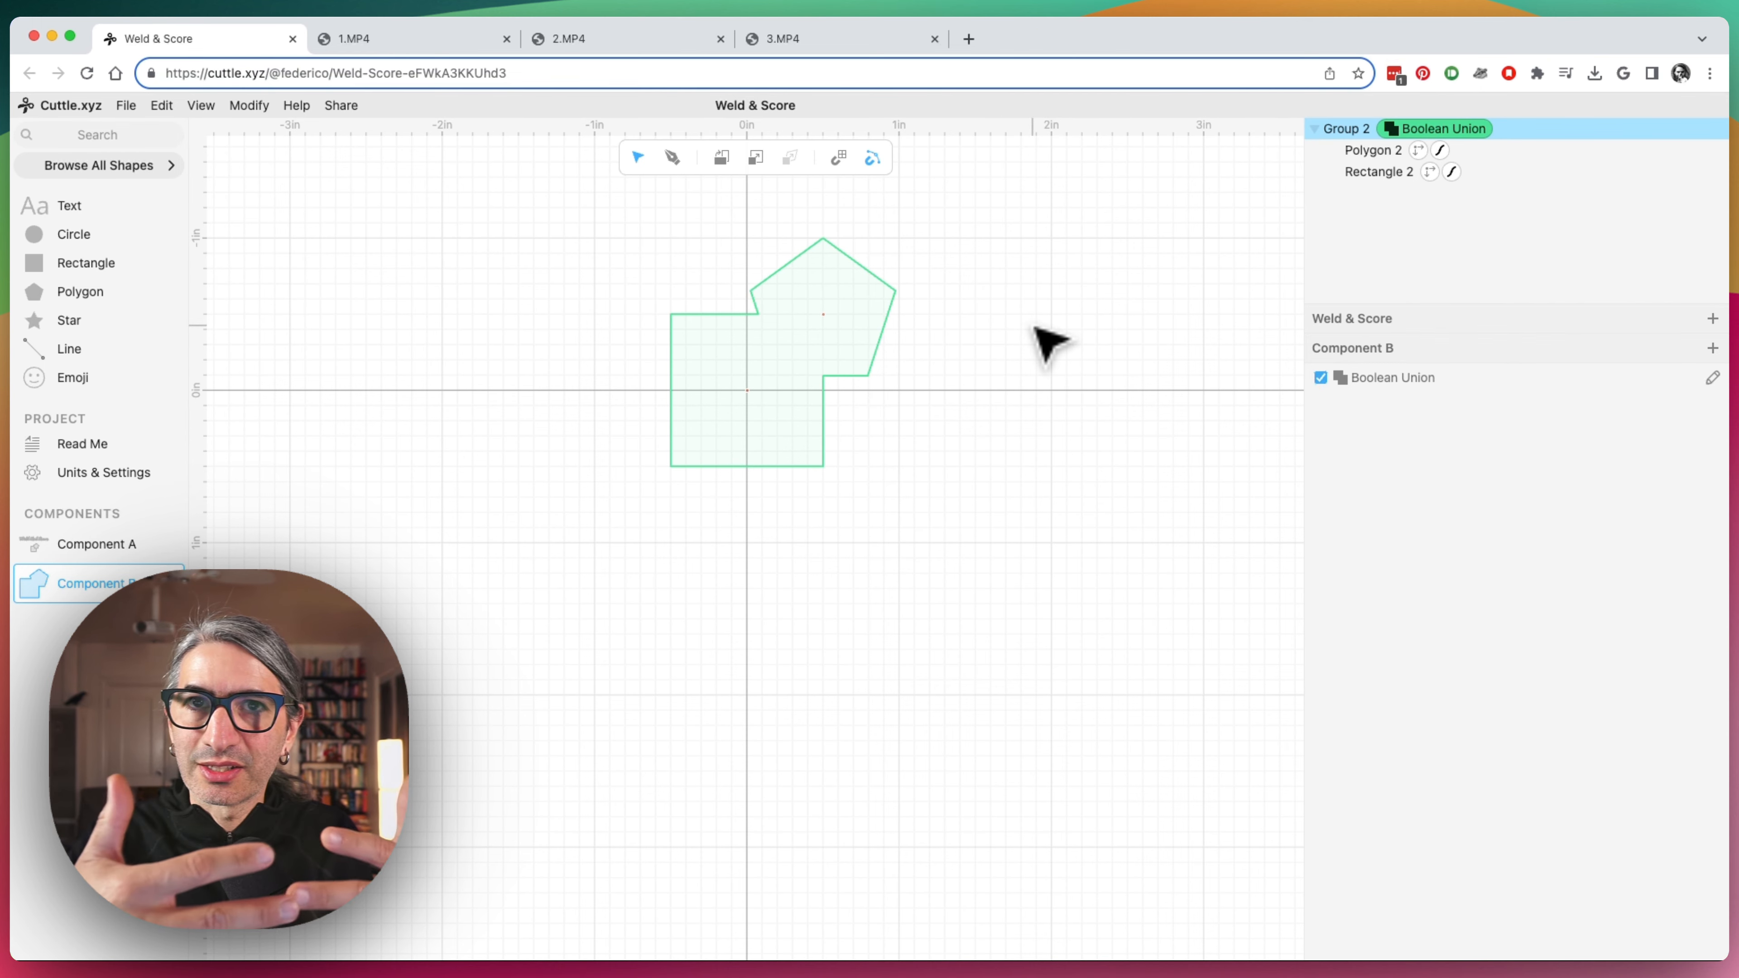
pyautogui.click(1015, 433)
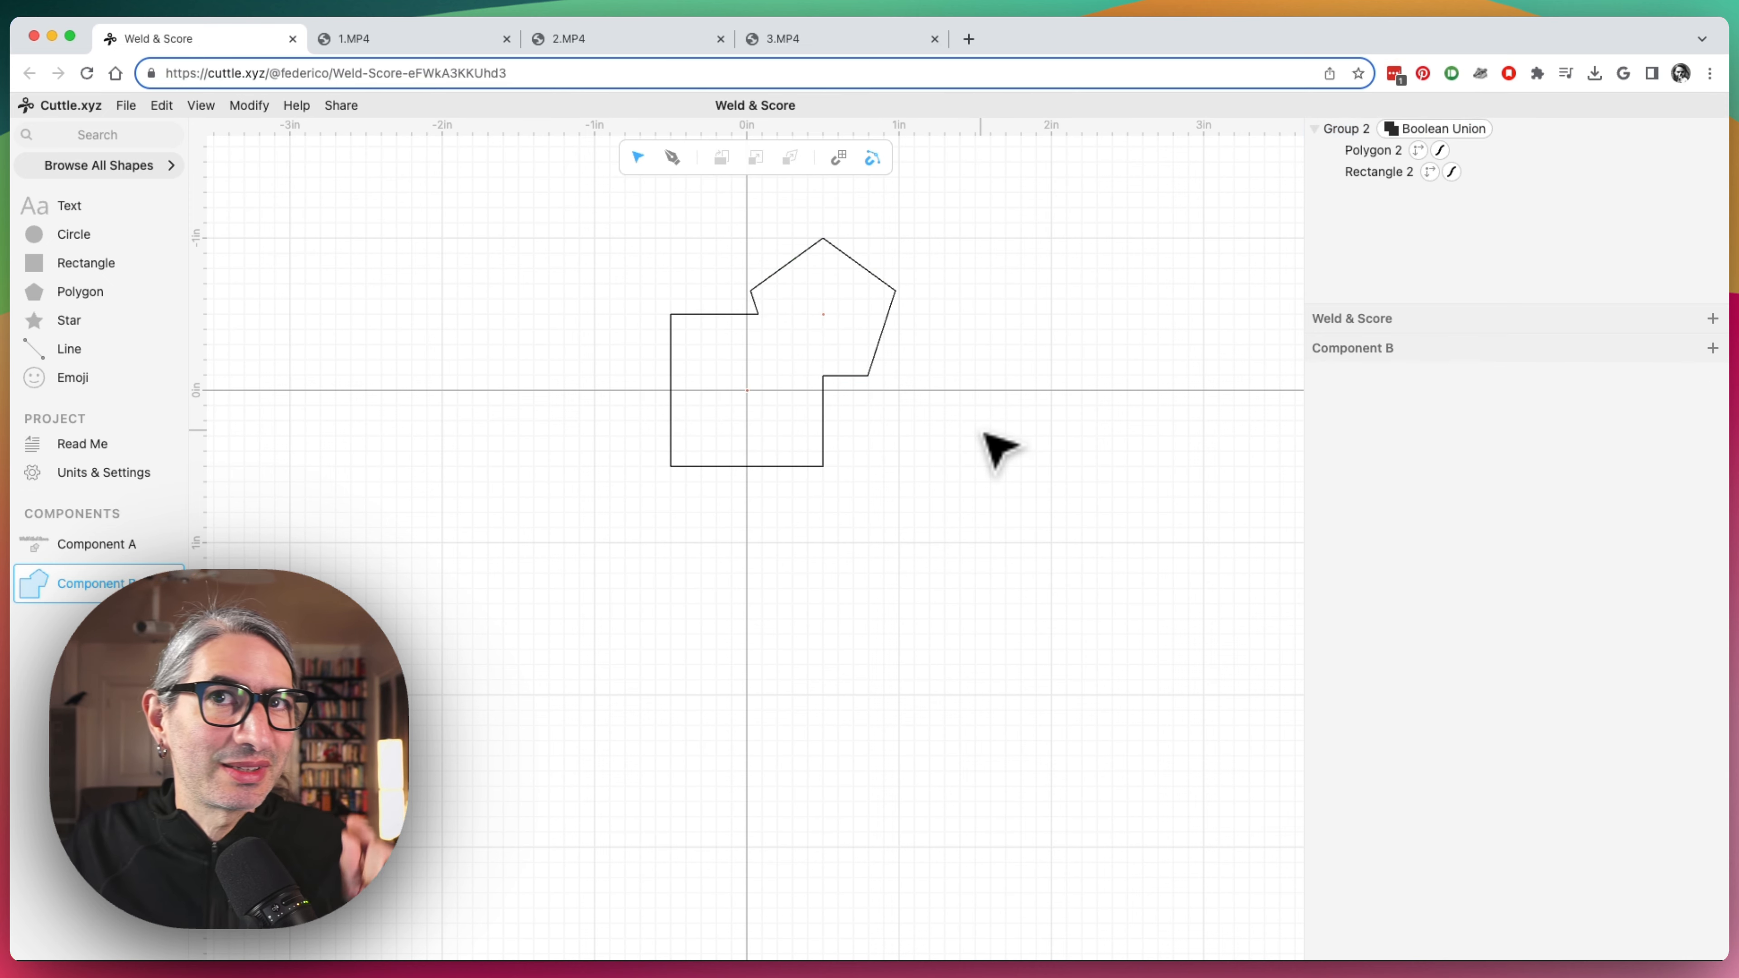
# Place a second 1 in rectangle below the welded shape at about x 0, y 2.11, with a polygon centred on its upper-right corner
pyautogui.moveTo(38, 262); pyautogui.dragTo(750, 721)
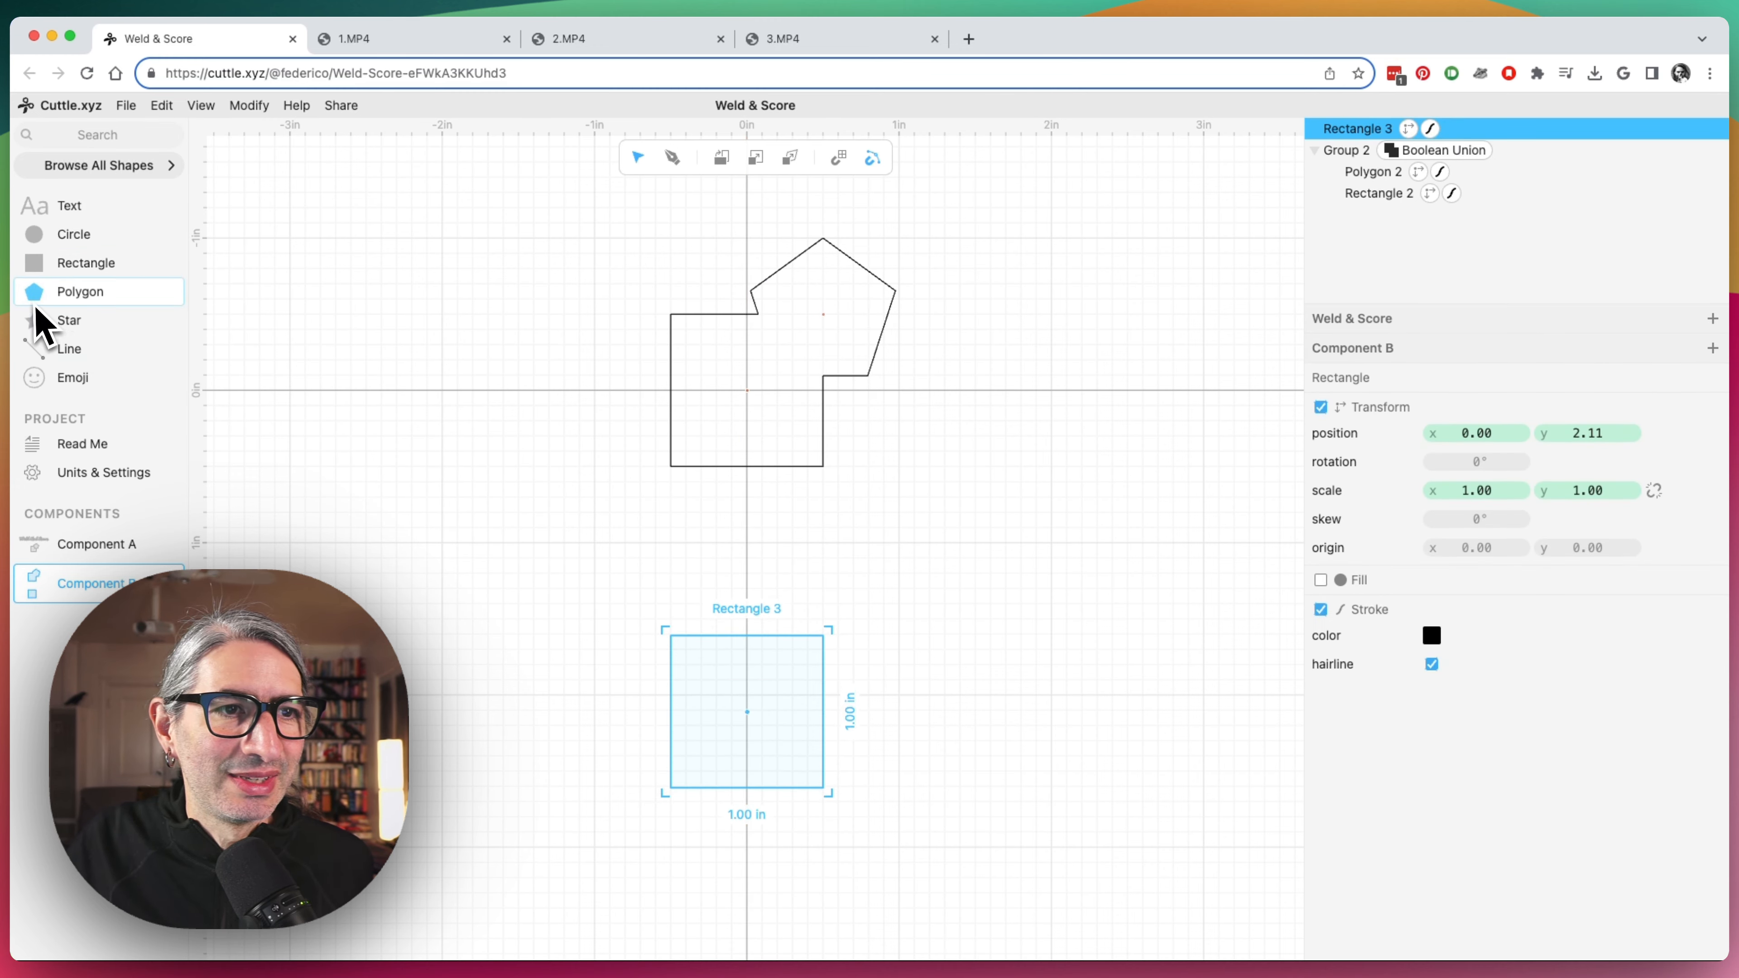
pyautogui.moveTo(41, 293); pyautogui.dragTo(824, 636)
pyautogui.click(971, 742)
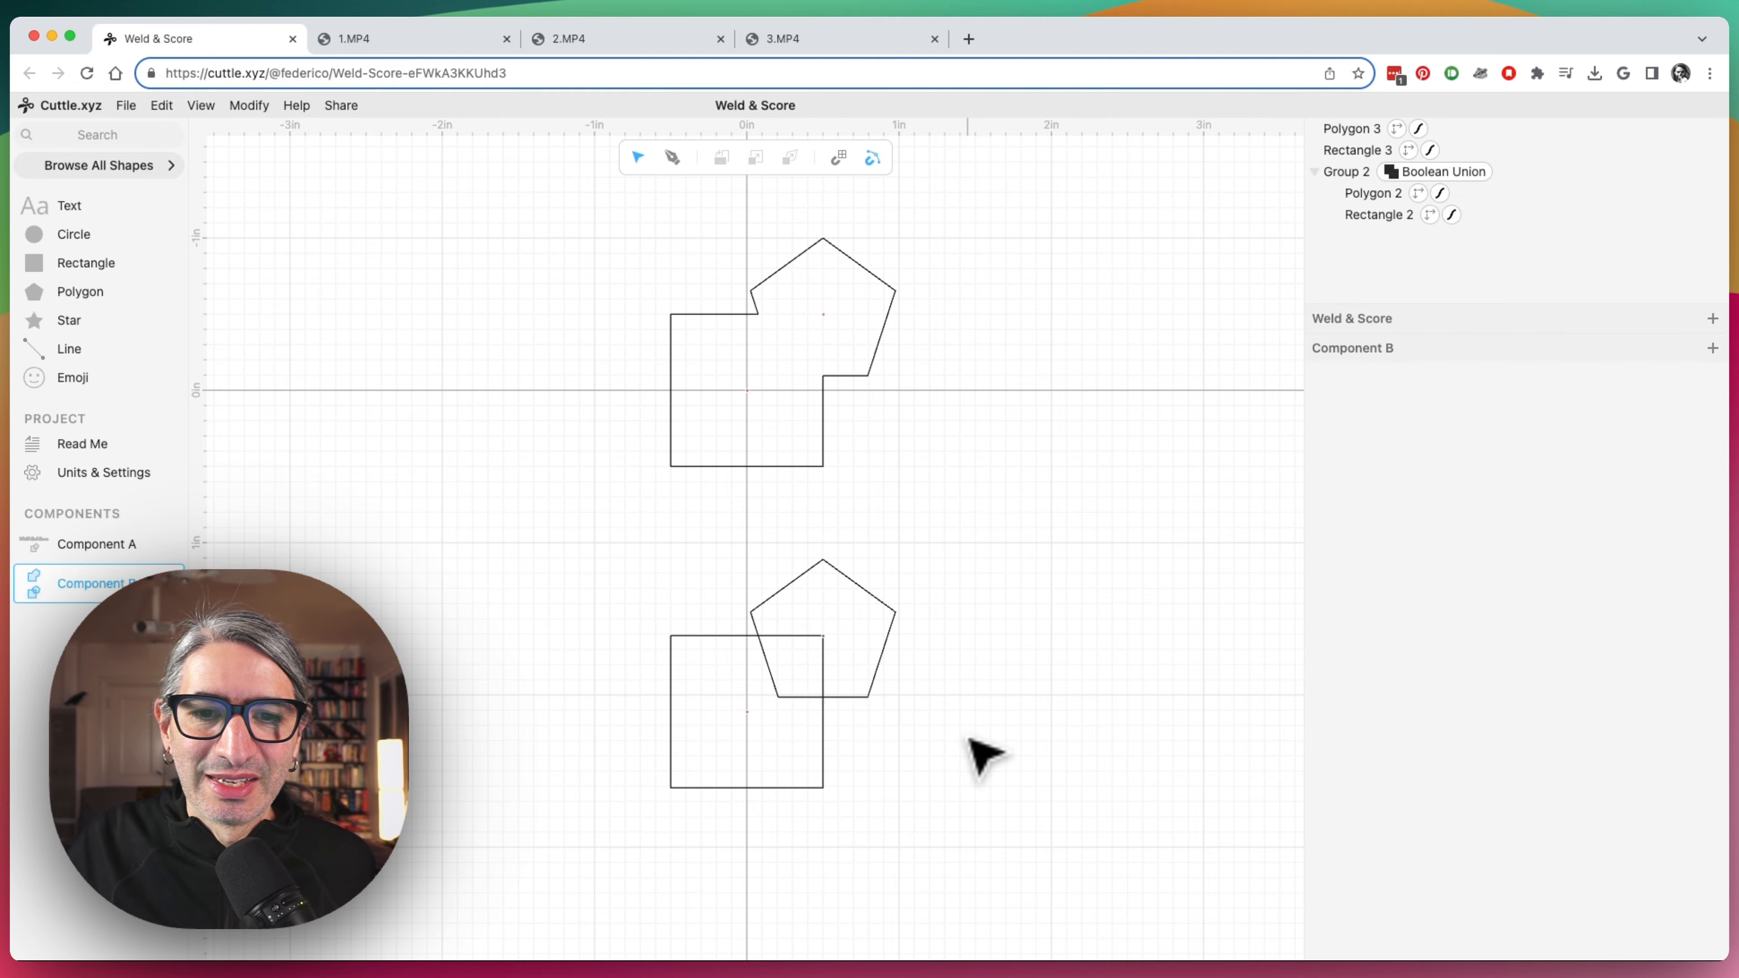
# Apply the Weld And Score modifier to the lower rectangle and polygon
pyautogui.moveTo(590, 531); pyautogui.dragTo(987, 814)
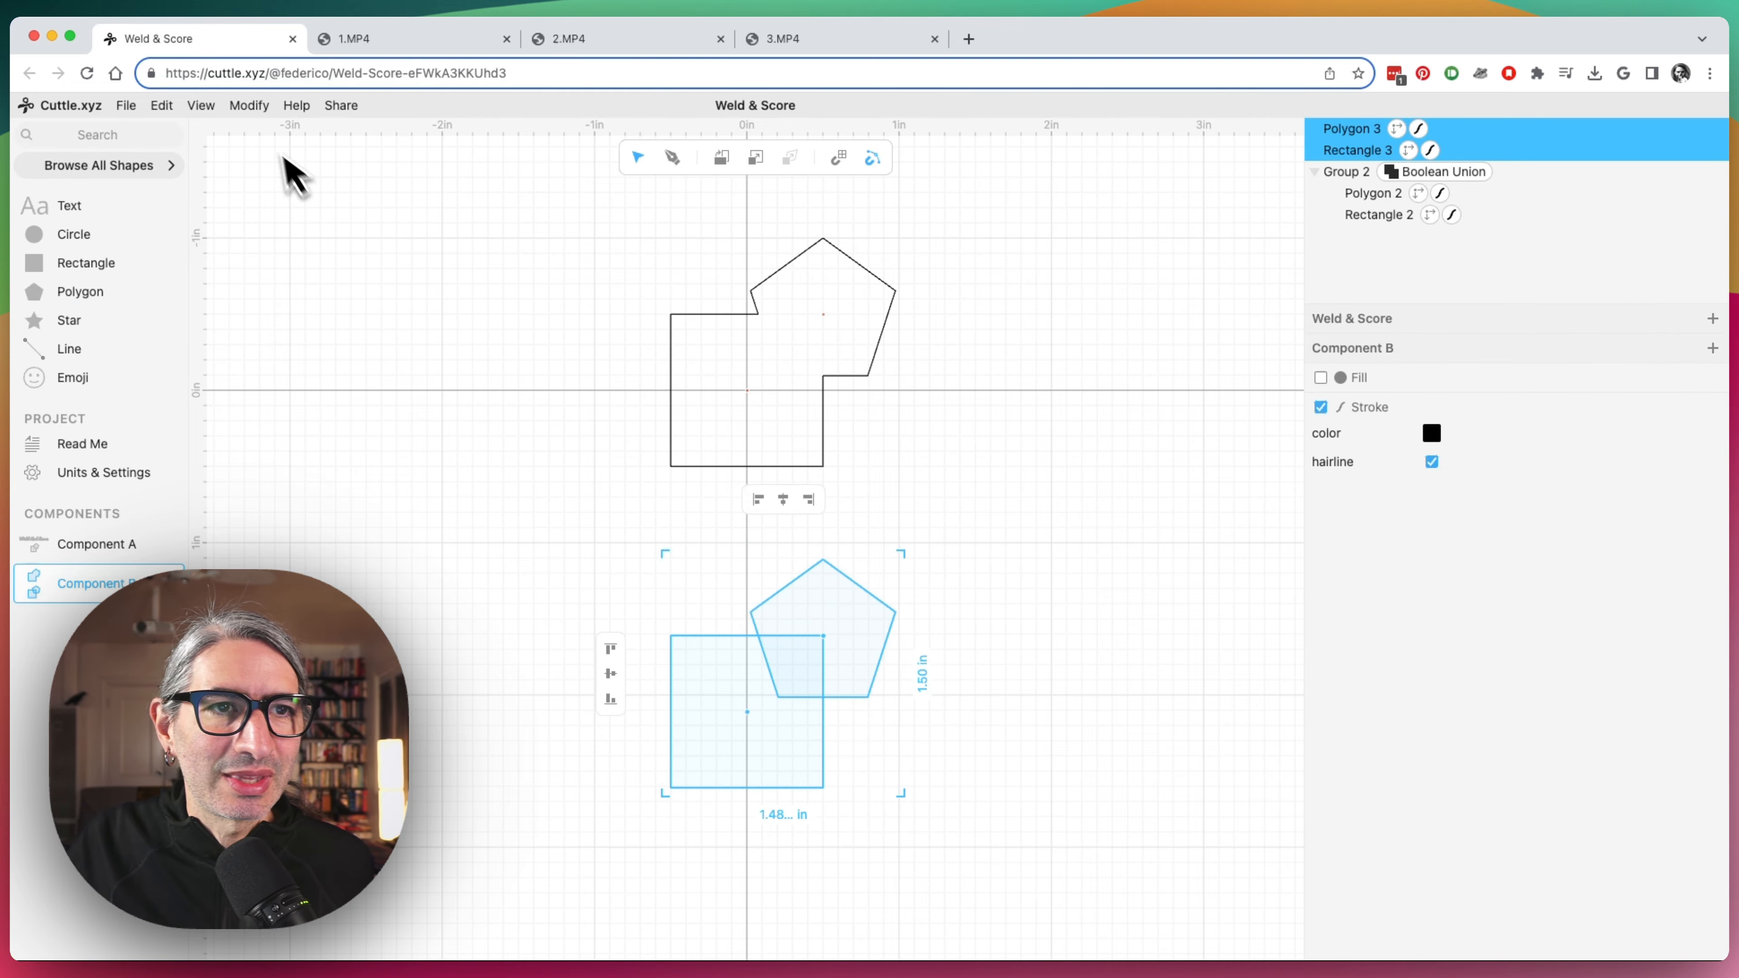
pyautogui.click(249, 105)
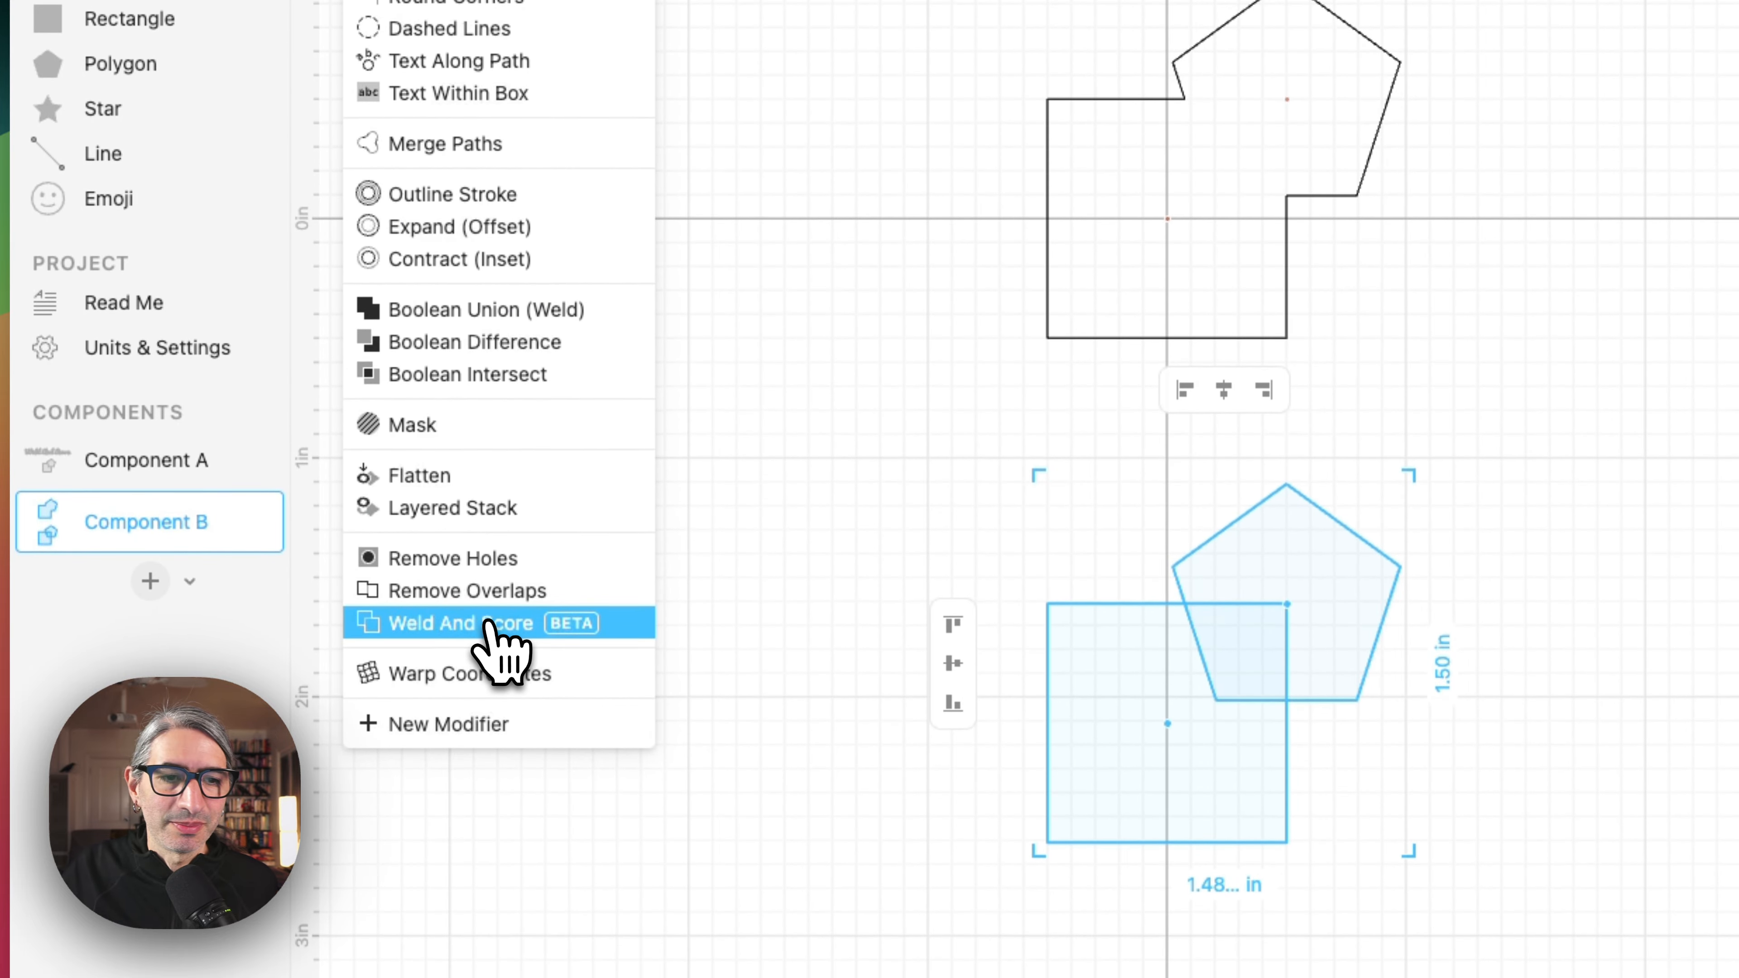
pyautogui.click(488, 625)
pyautogui.click(932, 738)
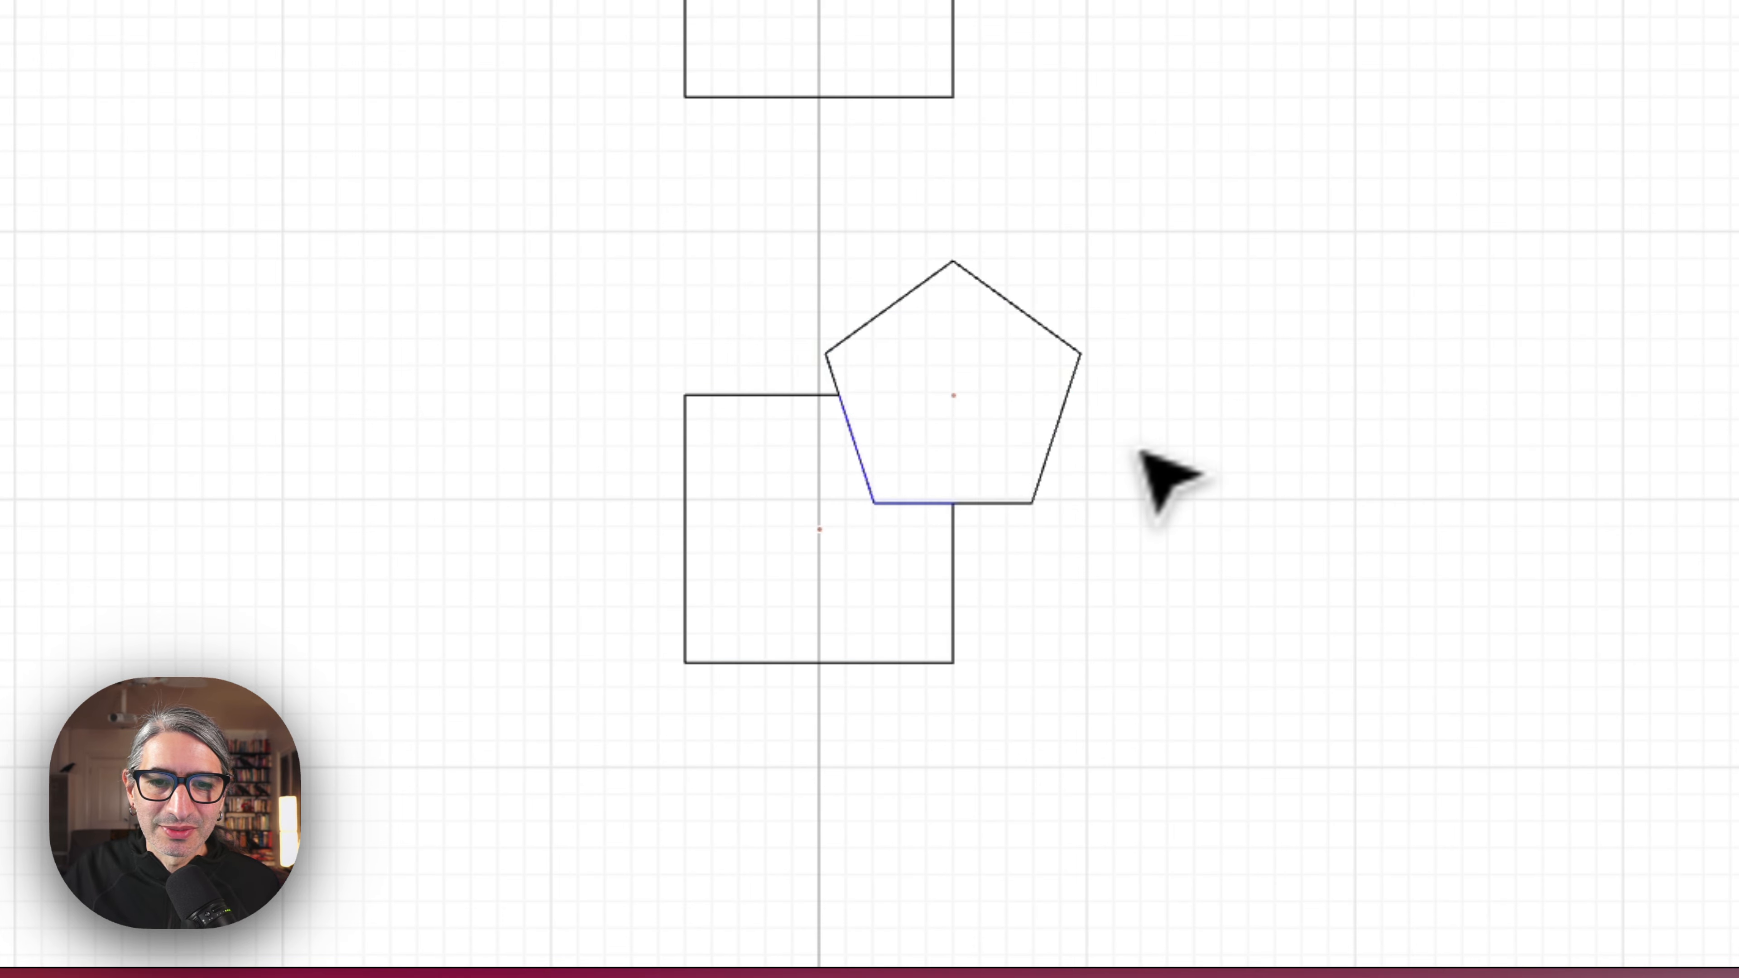
# Examine the score line where the lower polygon overlaps the rectangle and play the video of the physical cut piece
pyautogui.scroll(1, 1169, 442)
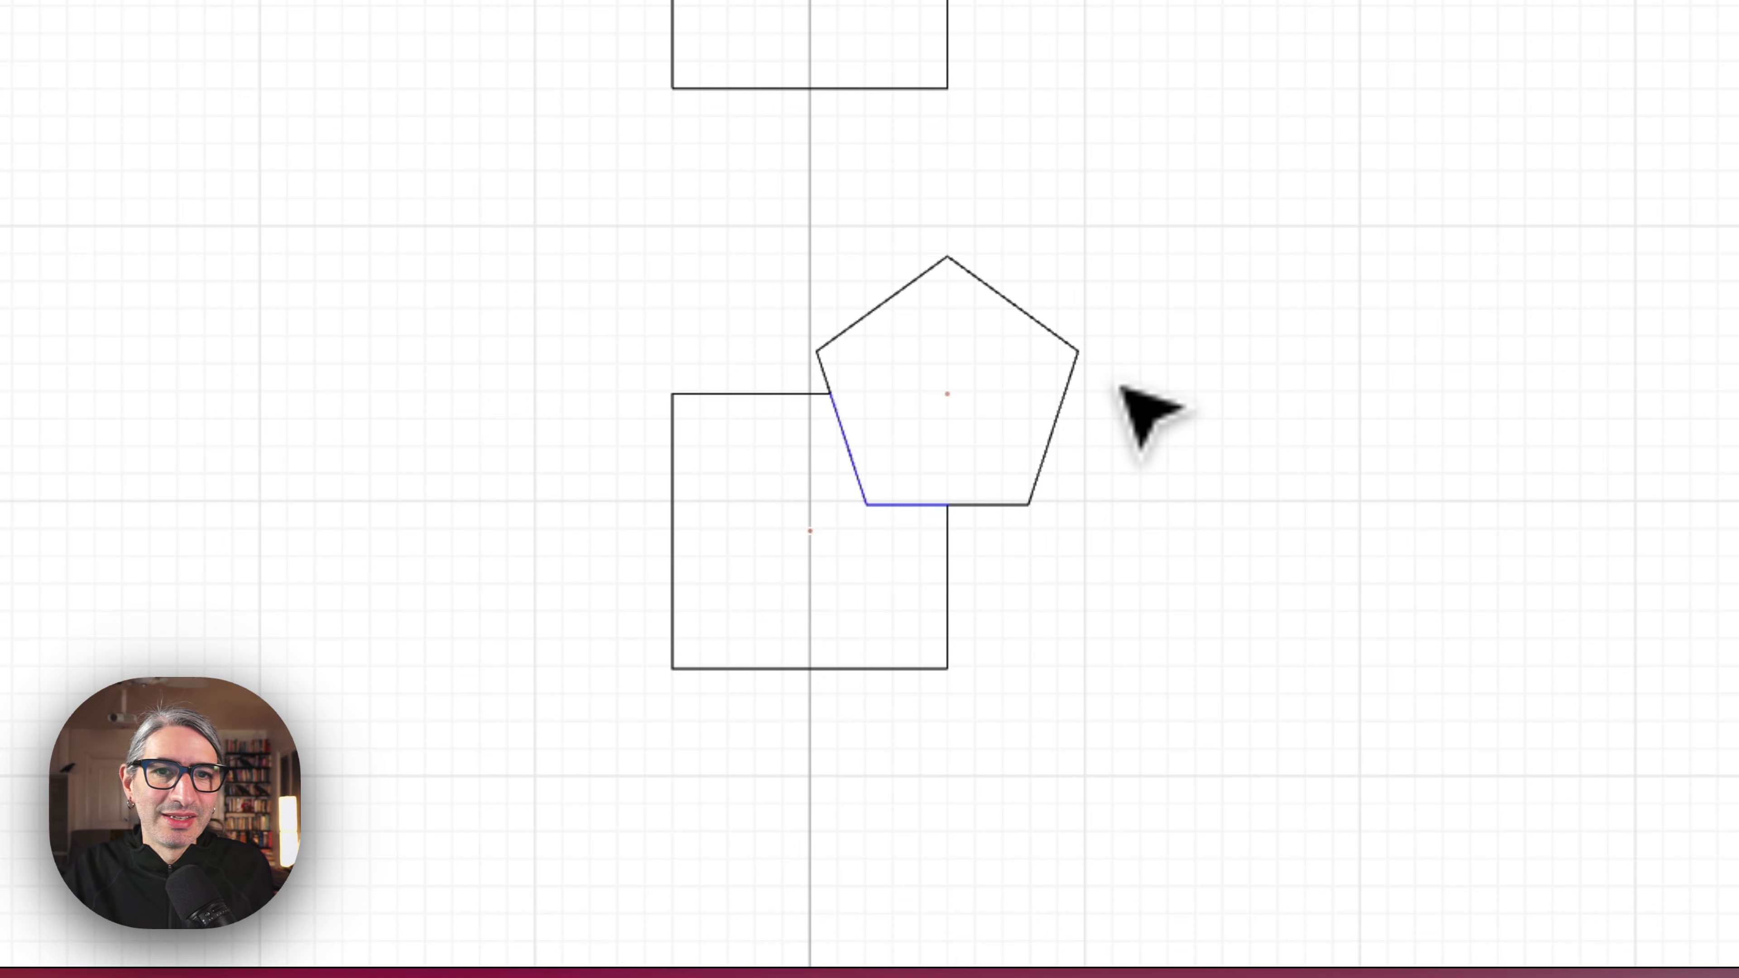
pyautogui.click(855, 449)
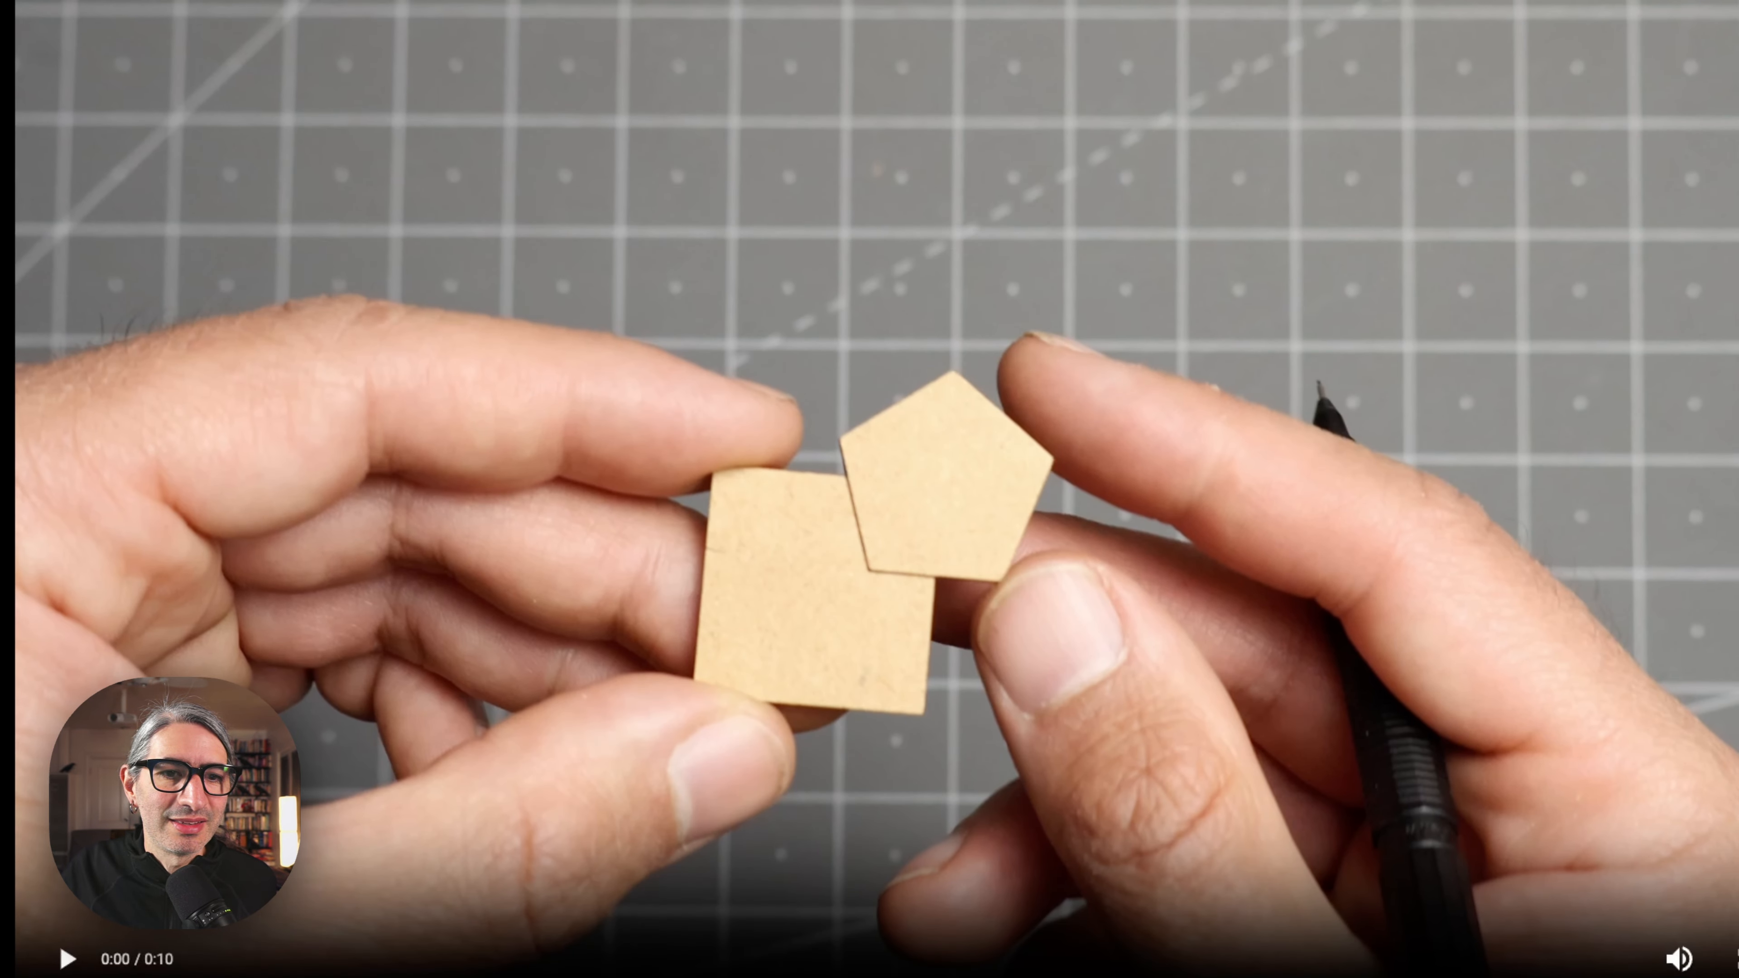
pyautogui.click(83, 961)
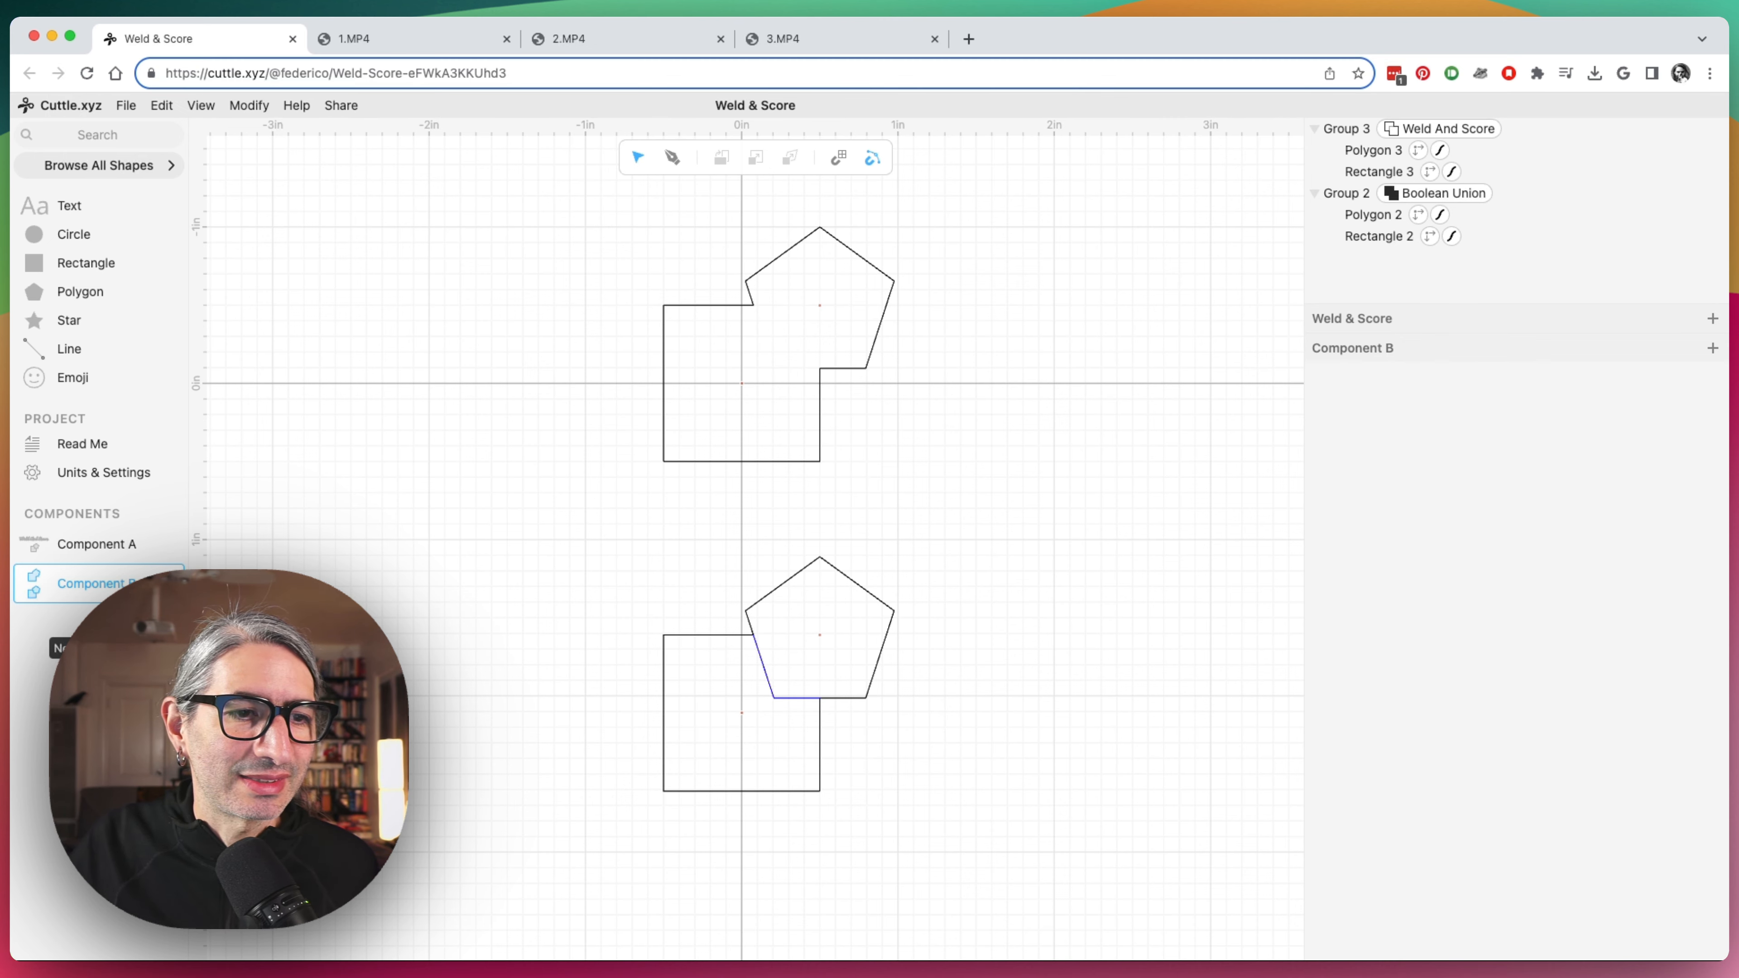
# Create a new component, place a circle at the canvas origin and set its scale to 2.25
pyautogui.click(99, 620)
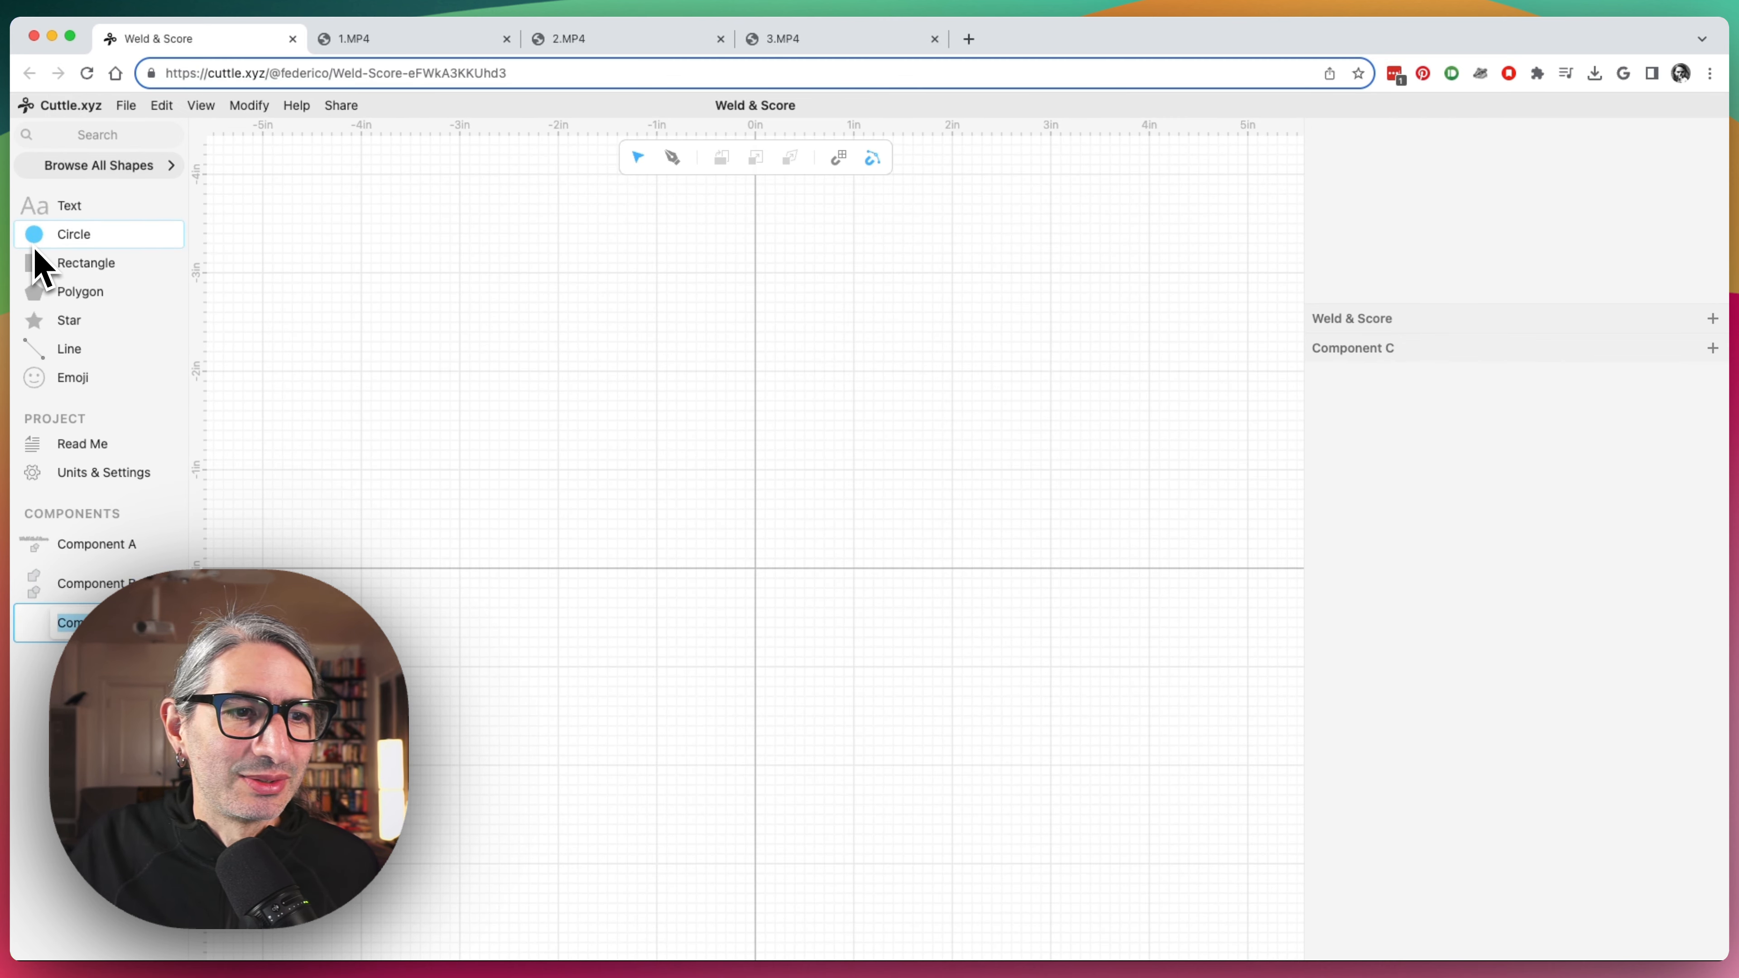
pyautogui.moveTo(34, 250); pyautogui.dragTo(755, 570)
pyautogui.click(1483, 489)
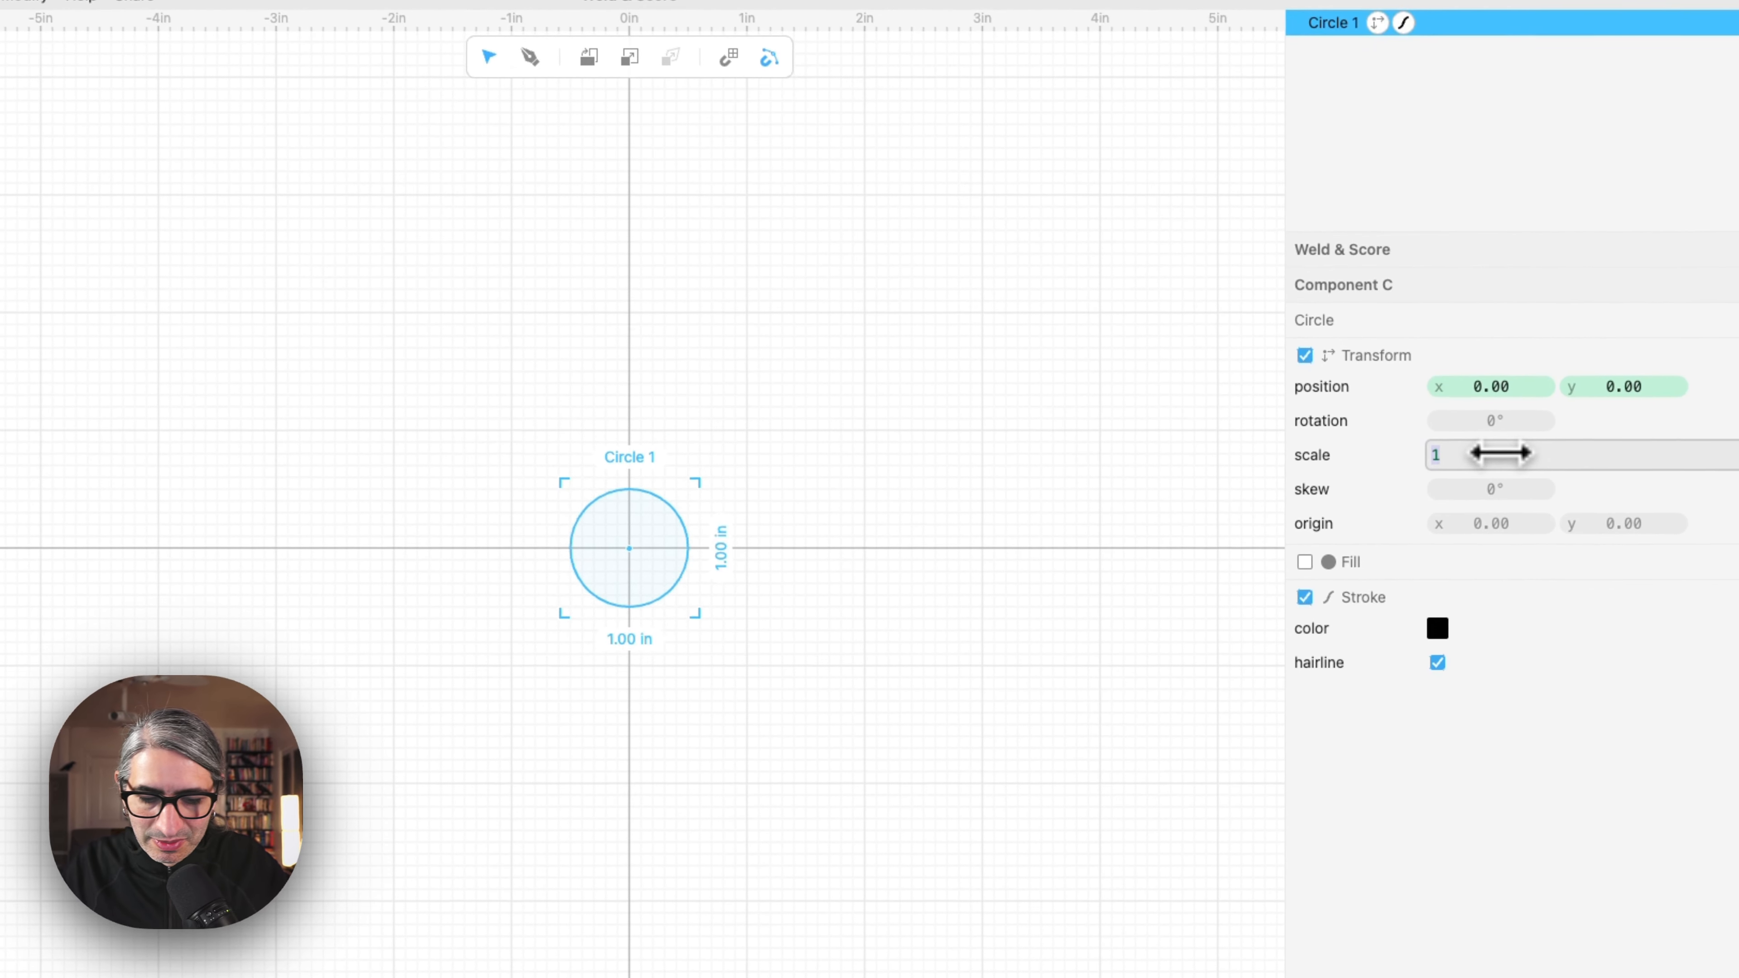
pyautogui.write('2.2')
pyautogui.write('5')
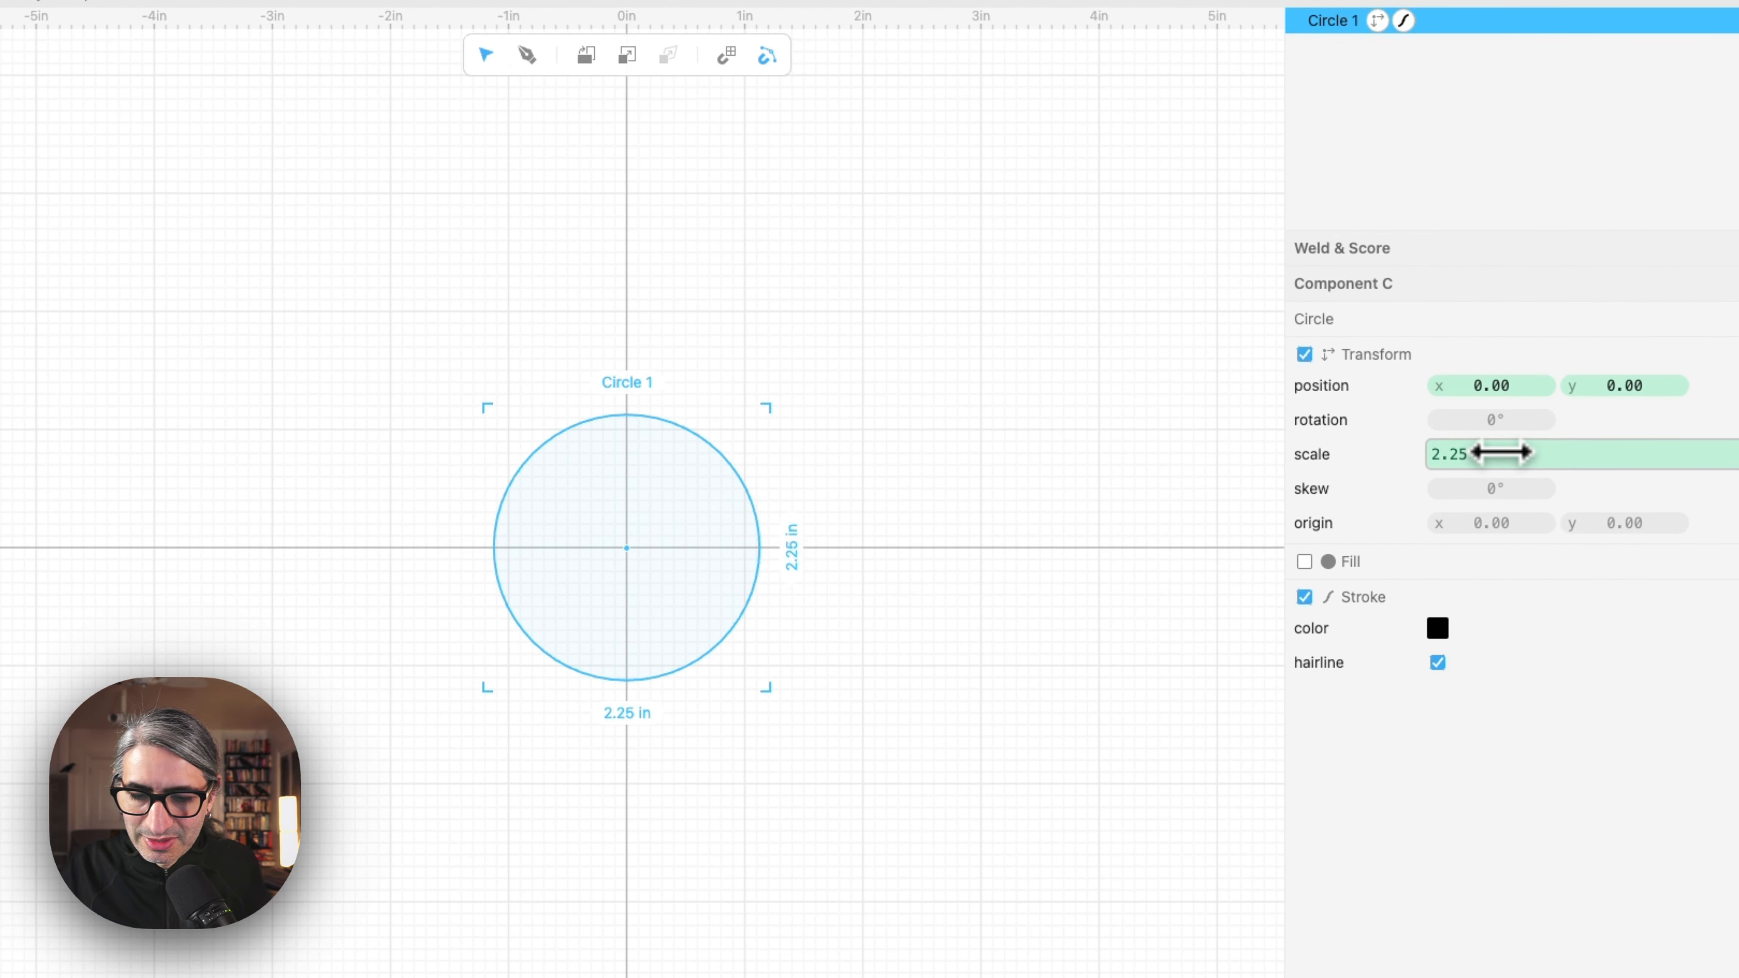
pyautogui.press('Return')
pyautogui.click(1089, 719)
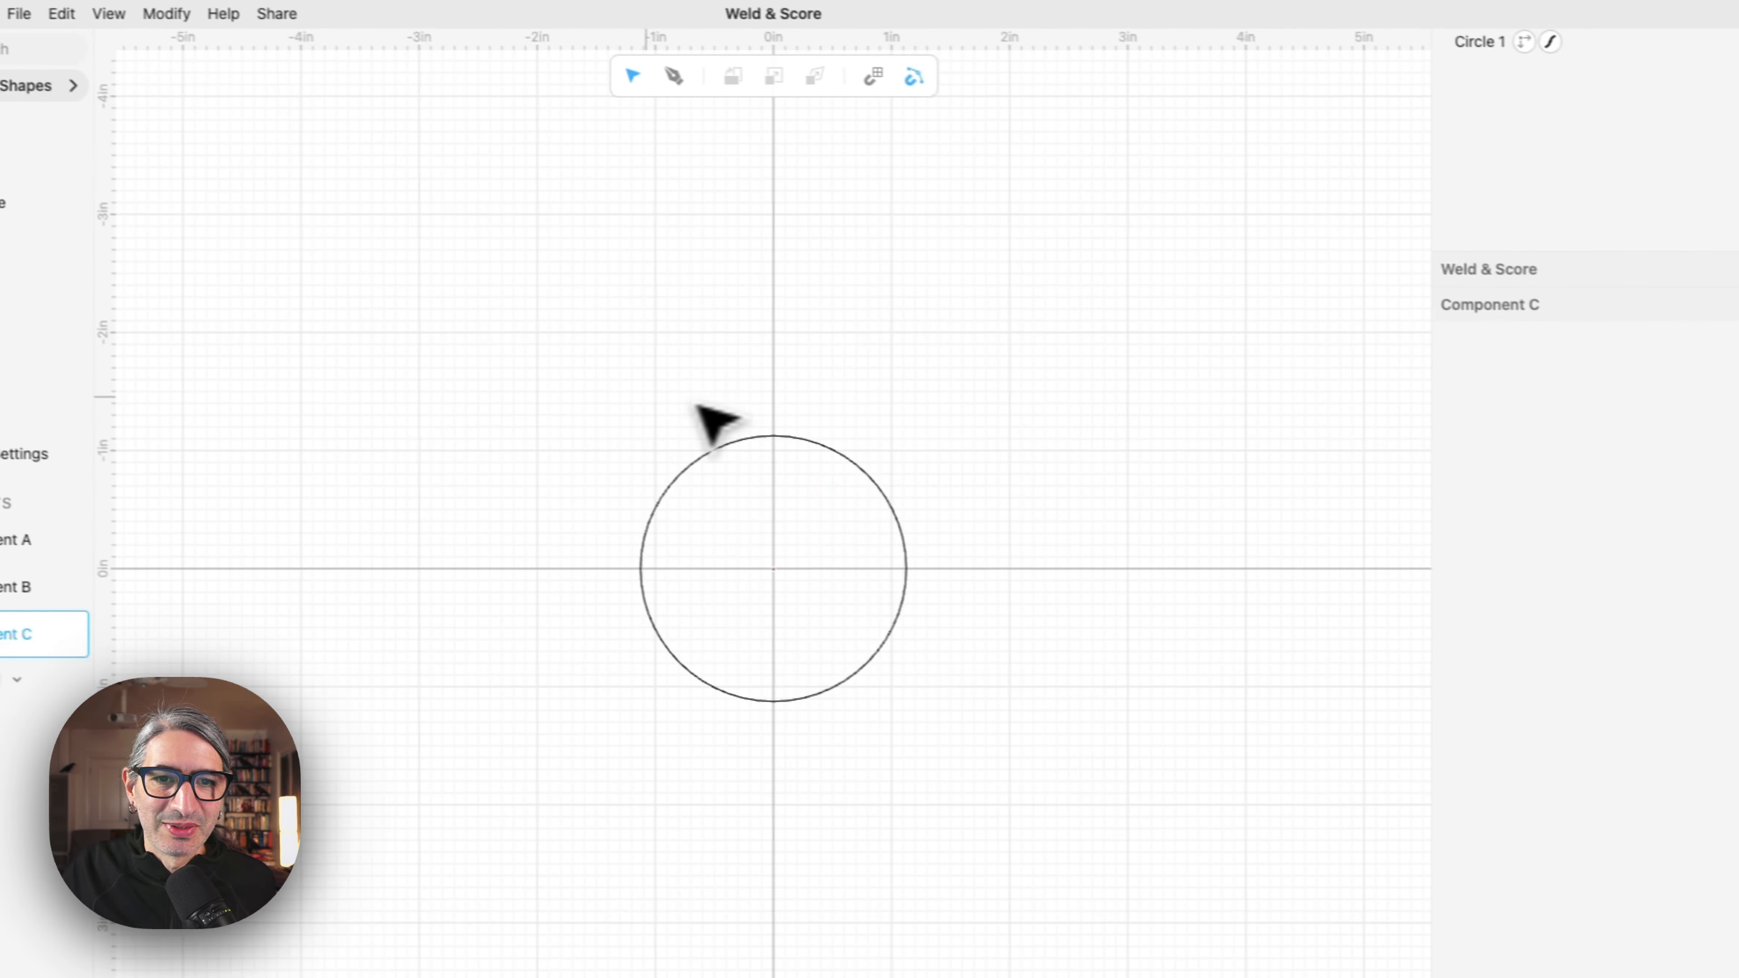
# Apply Outline Stroke to the circle and set the stroke width to 0.25 to form a ring
pyautogui.moveTo(631, 374); pyautogui.dragTo(972, 808)
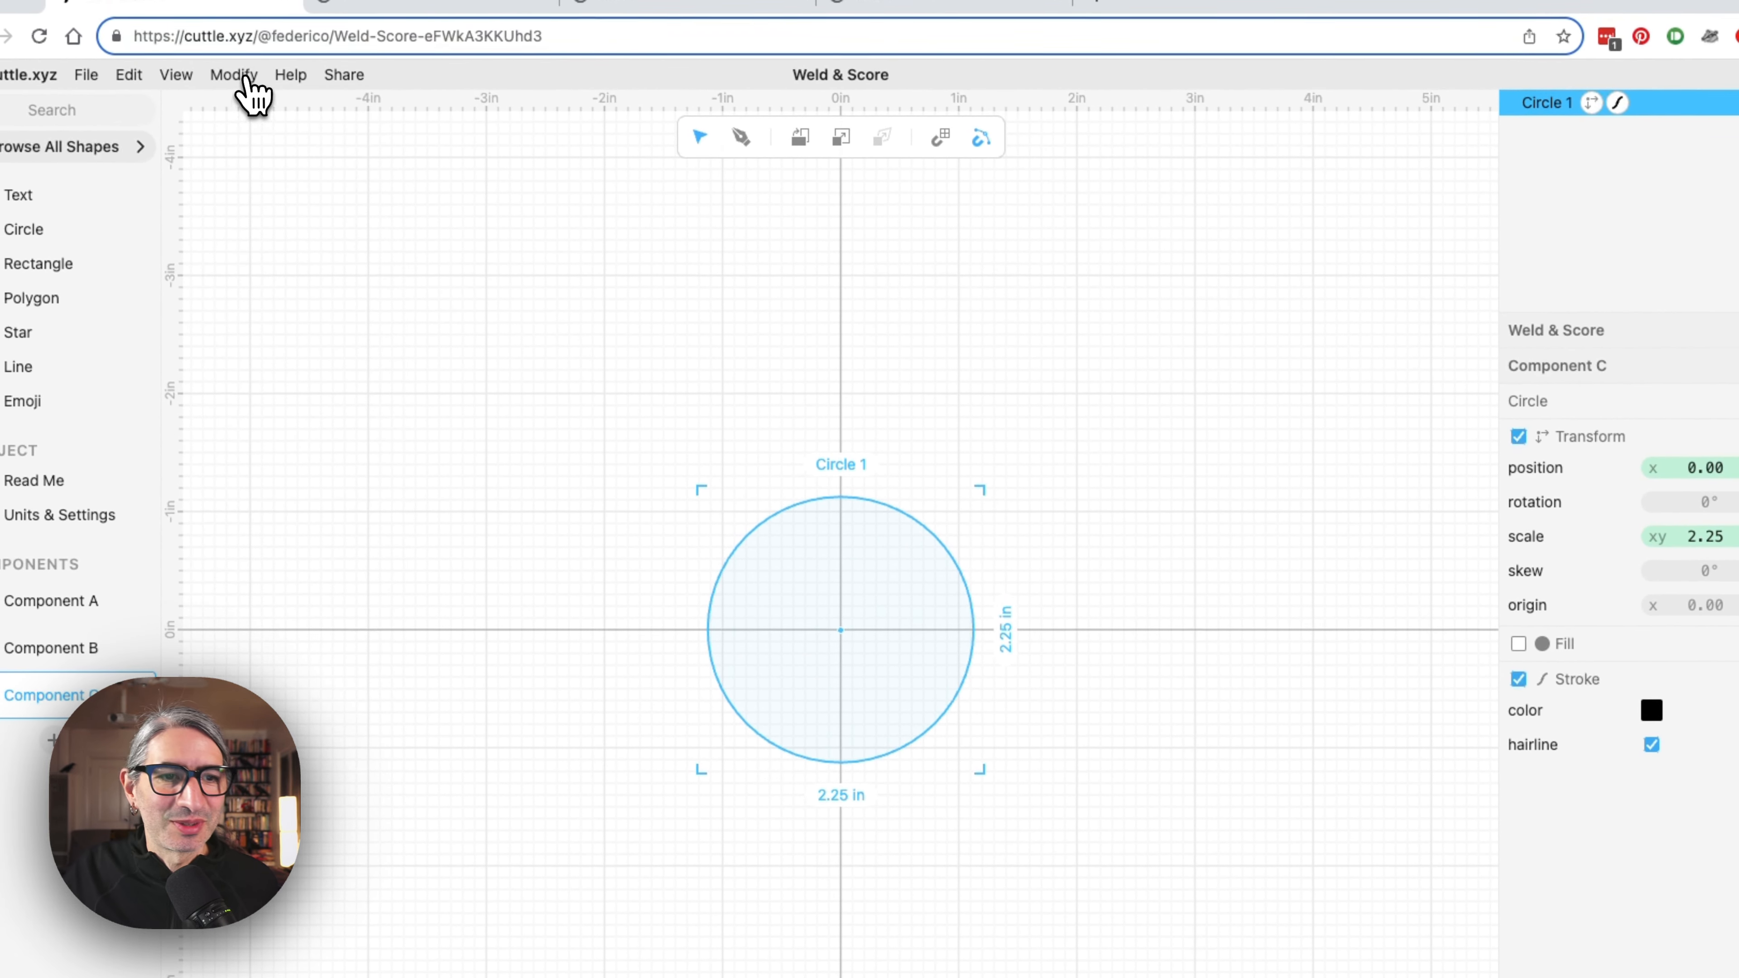
pyautogui.click(246, 79)
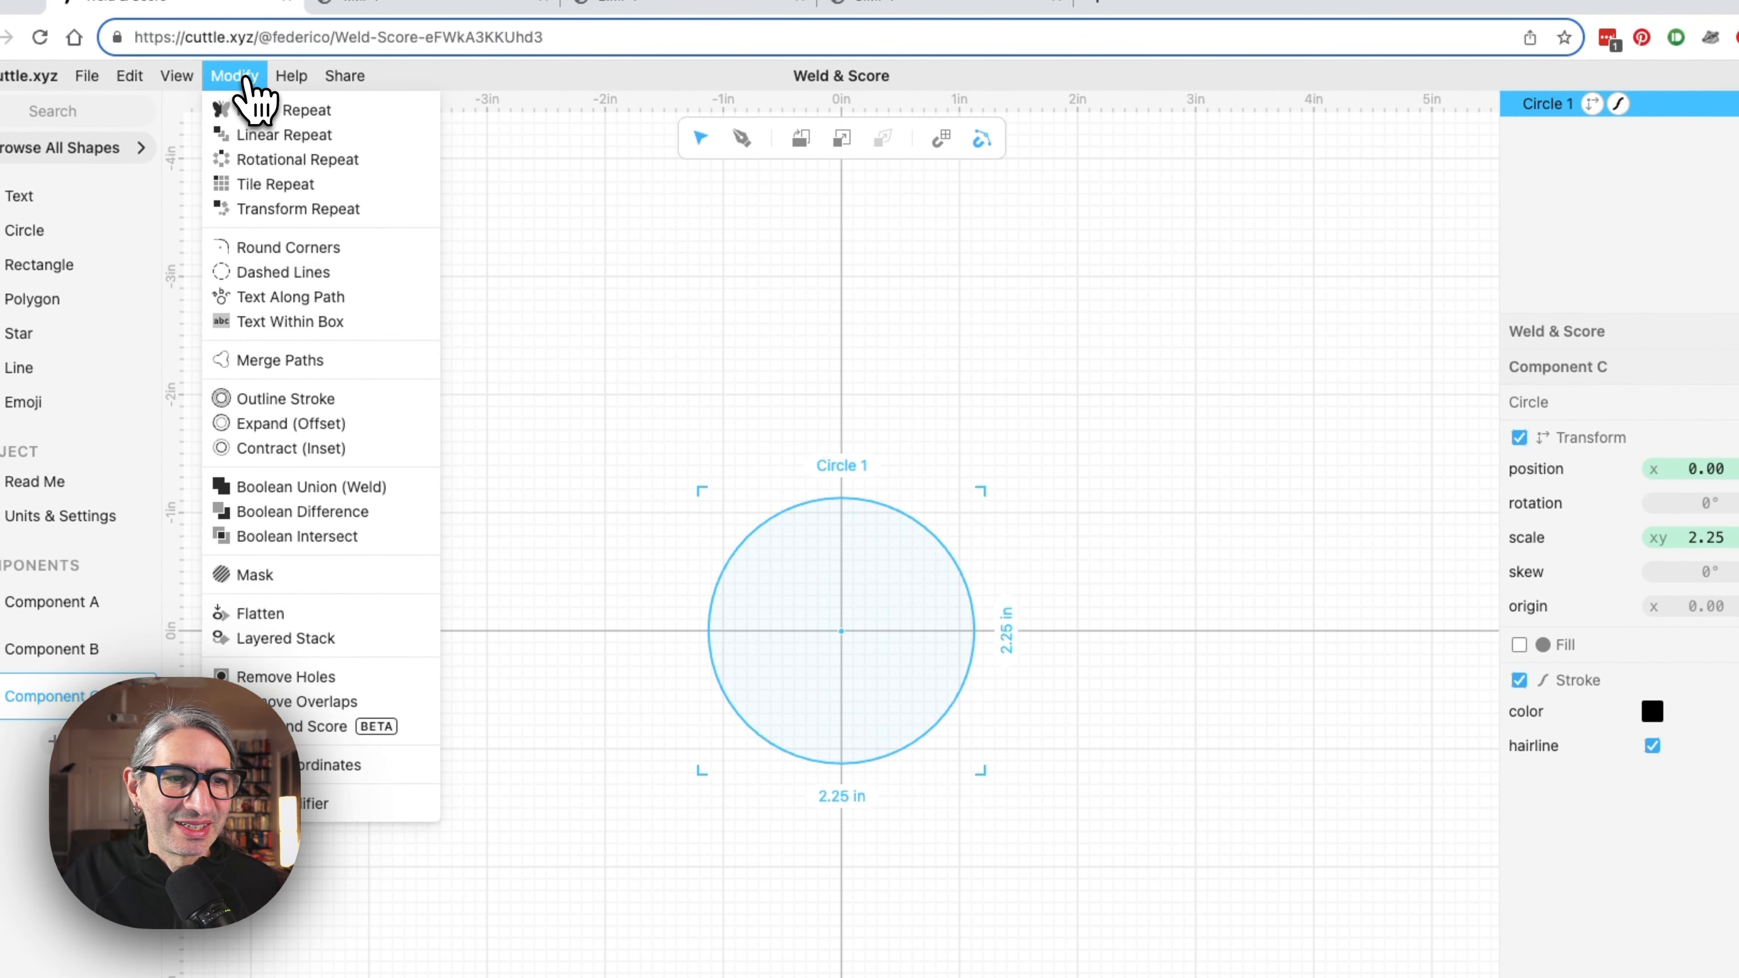
pyautogui.click(284, 403)
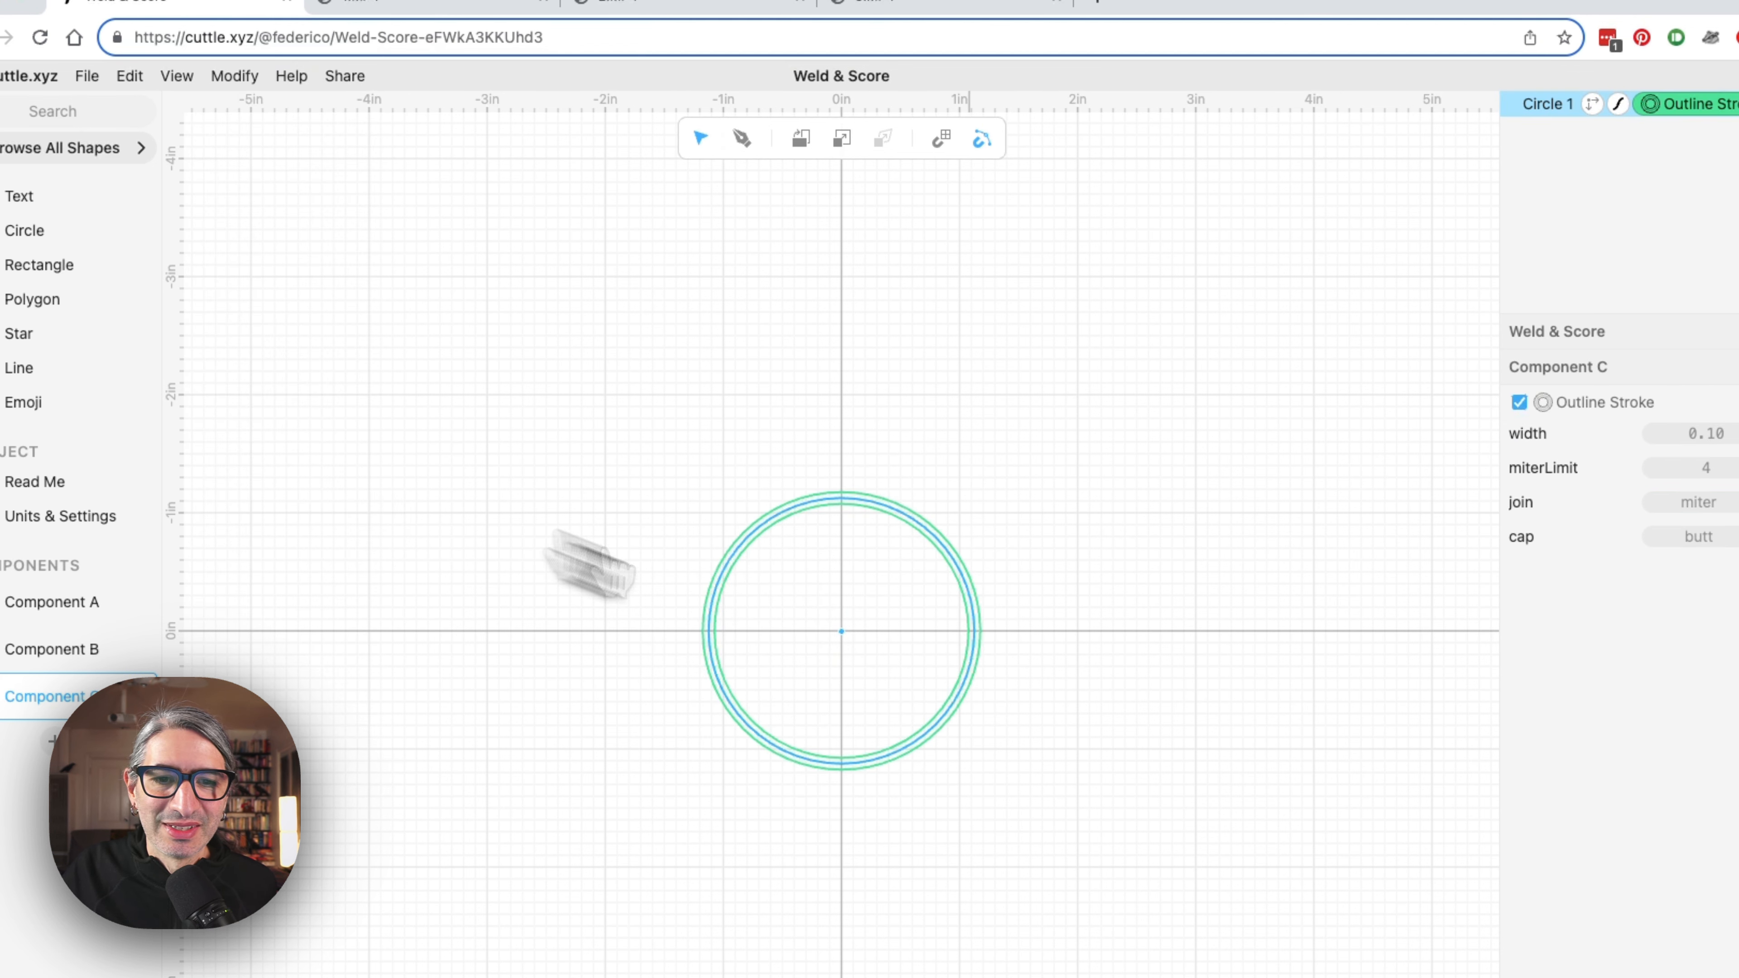
pyautogui.scroll(3, 991, 716)
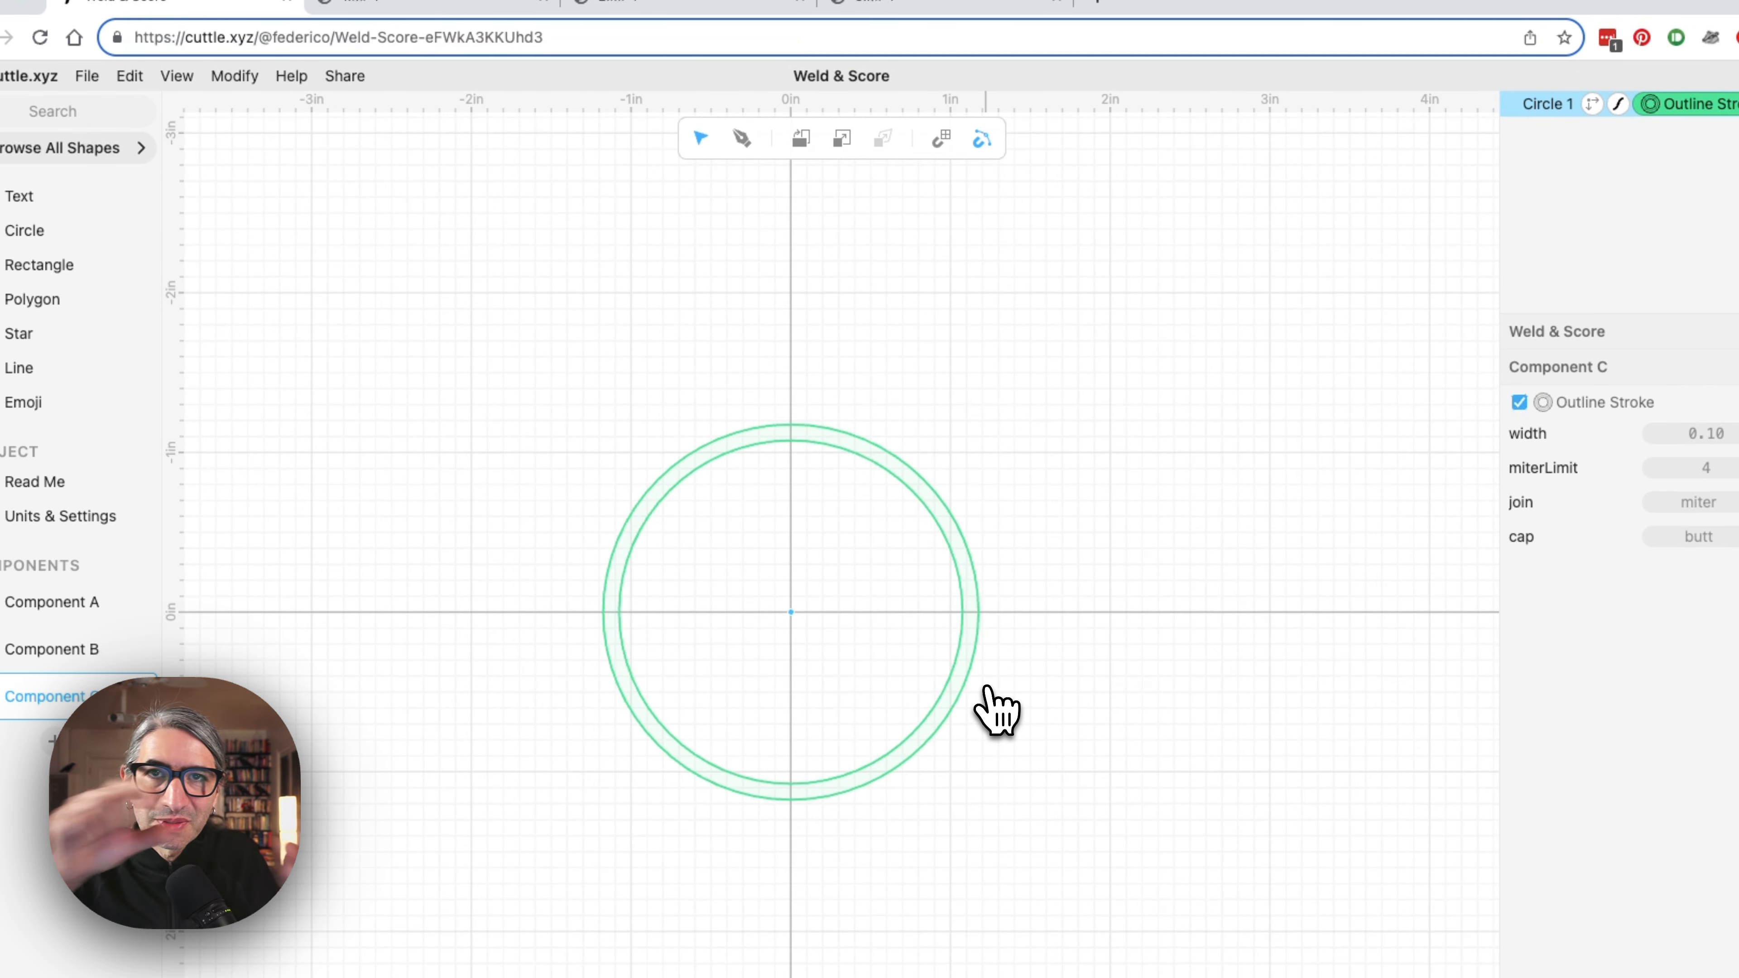
pyautogui.moveTo(1713, 428); pyautogui.dragTo(1738, 446)
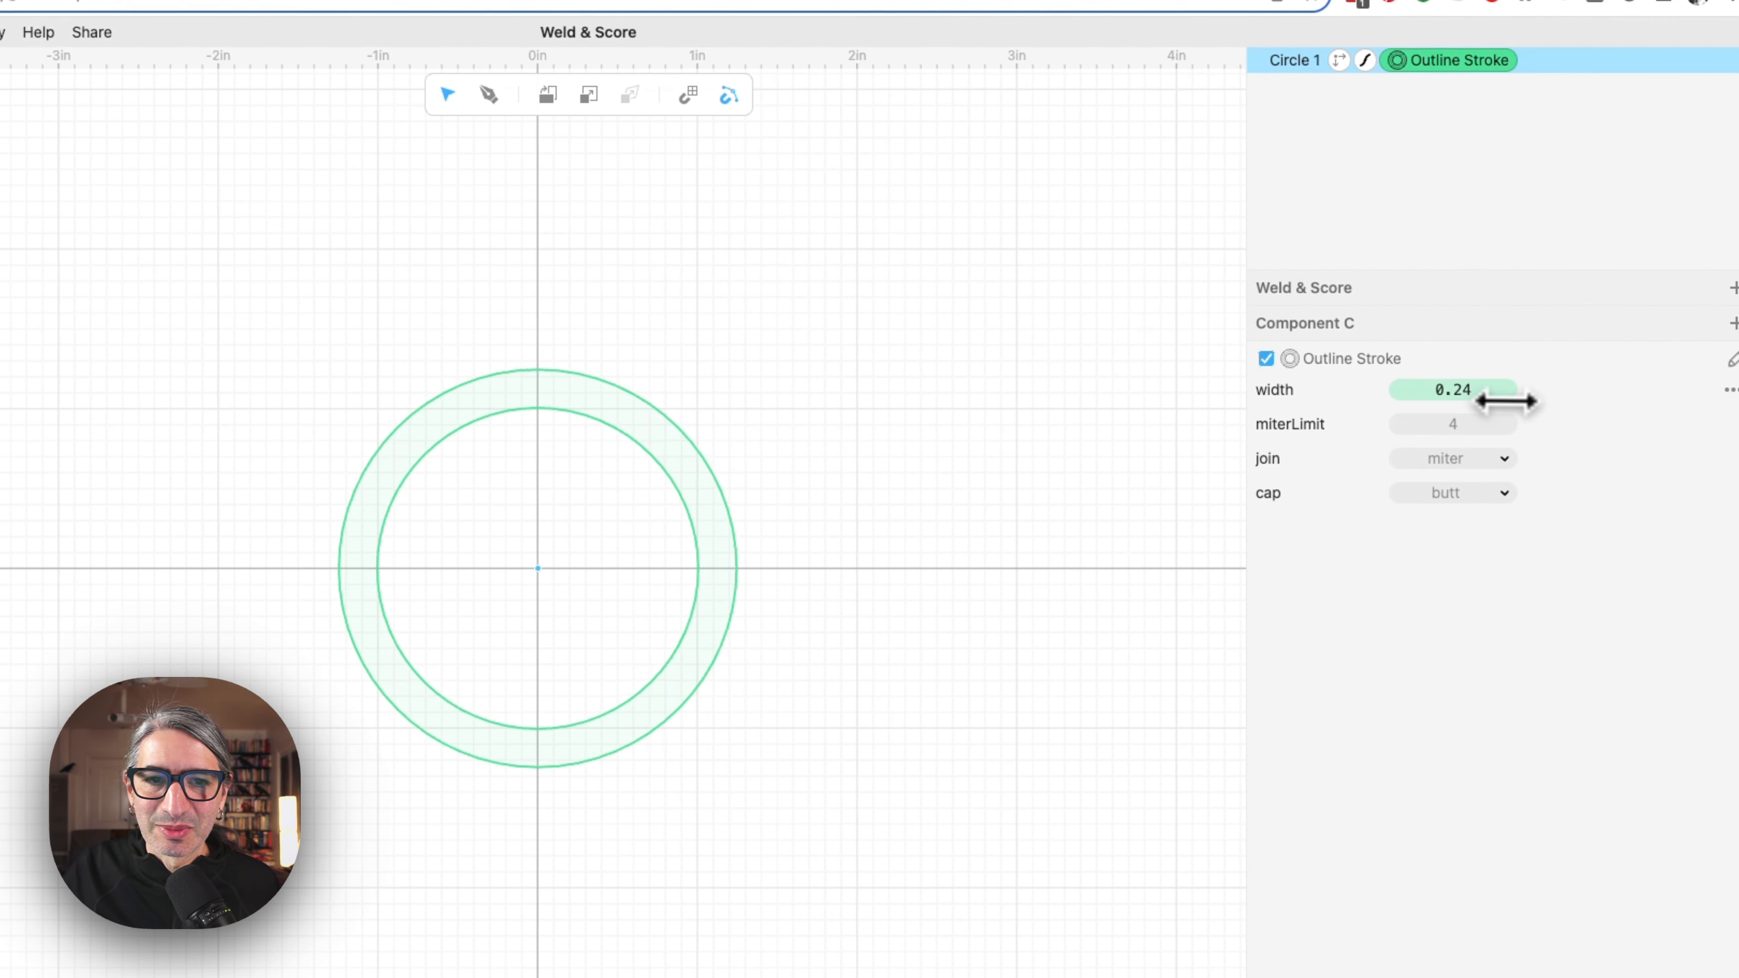
pyautogui.moveTo(1514, 402); pyautogui.dragTo(1495, 396)
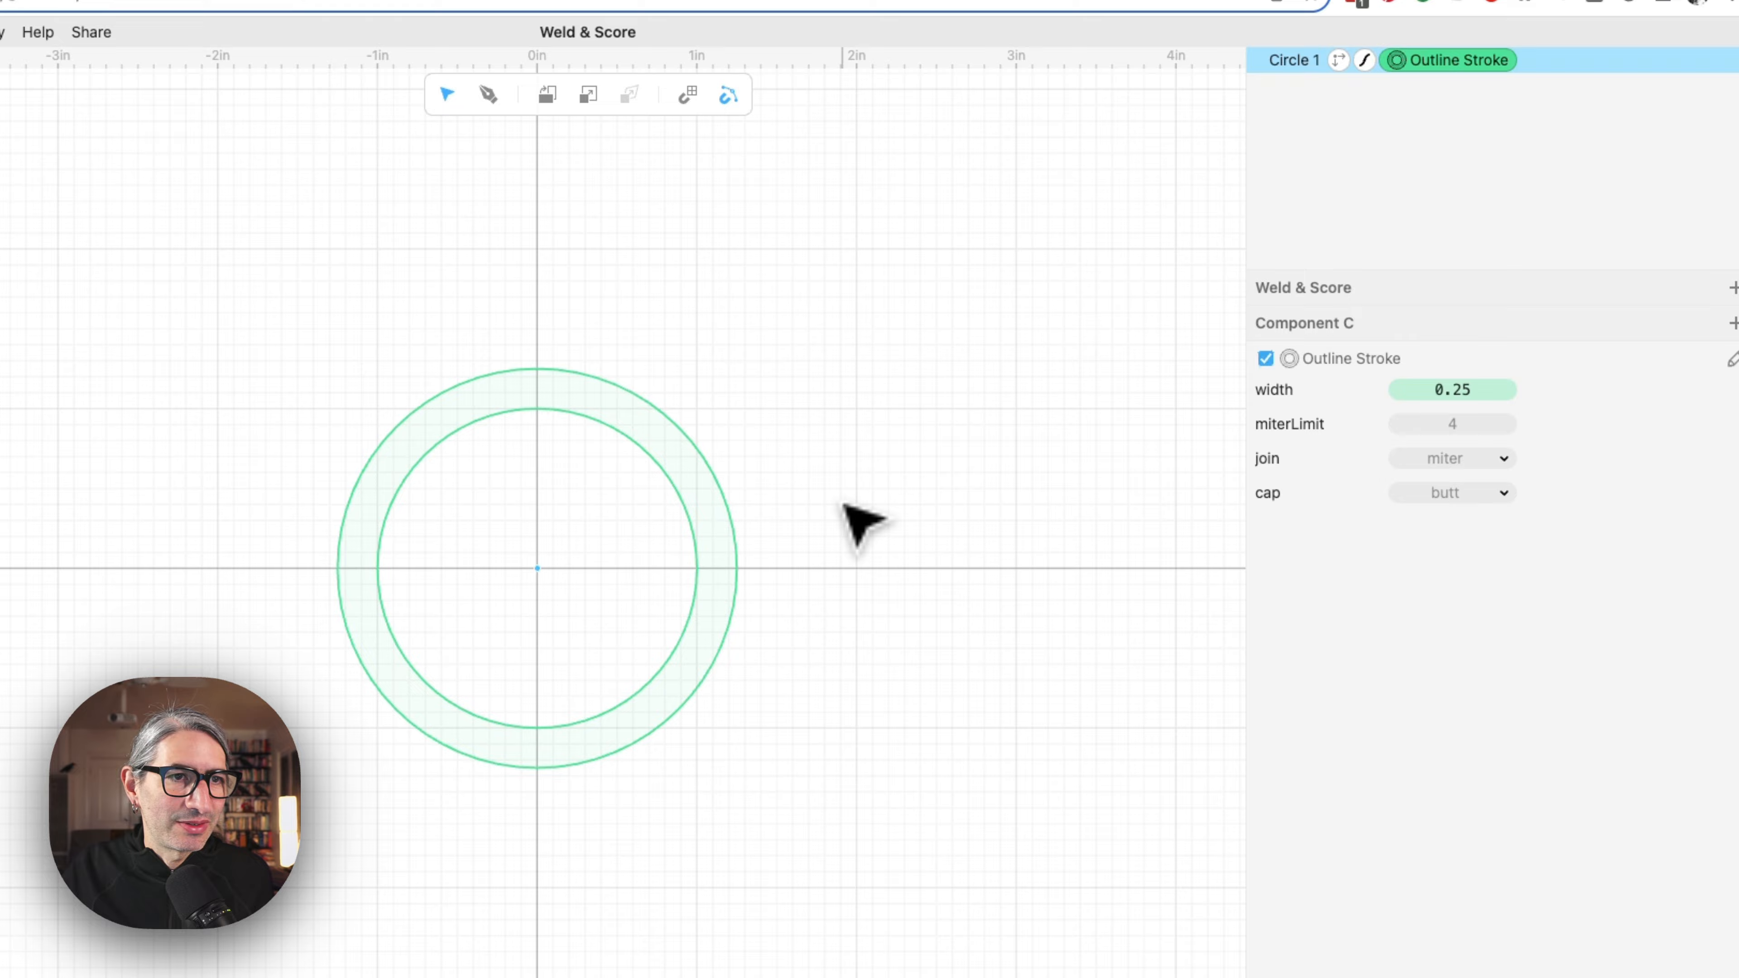
# Search the shape library for "con" and place a Connected Text shape at the canvas origin
pyautogui.click(78, 122)
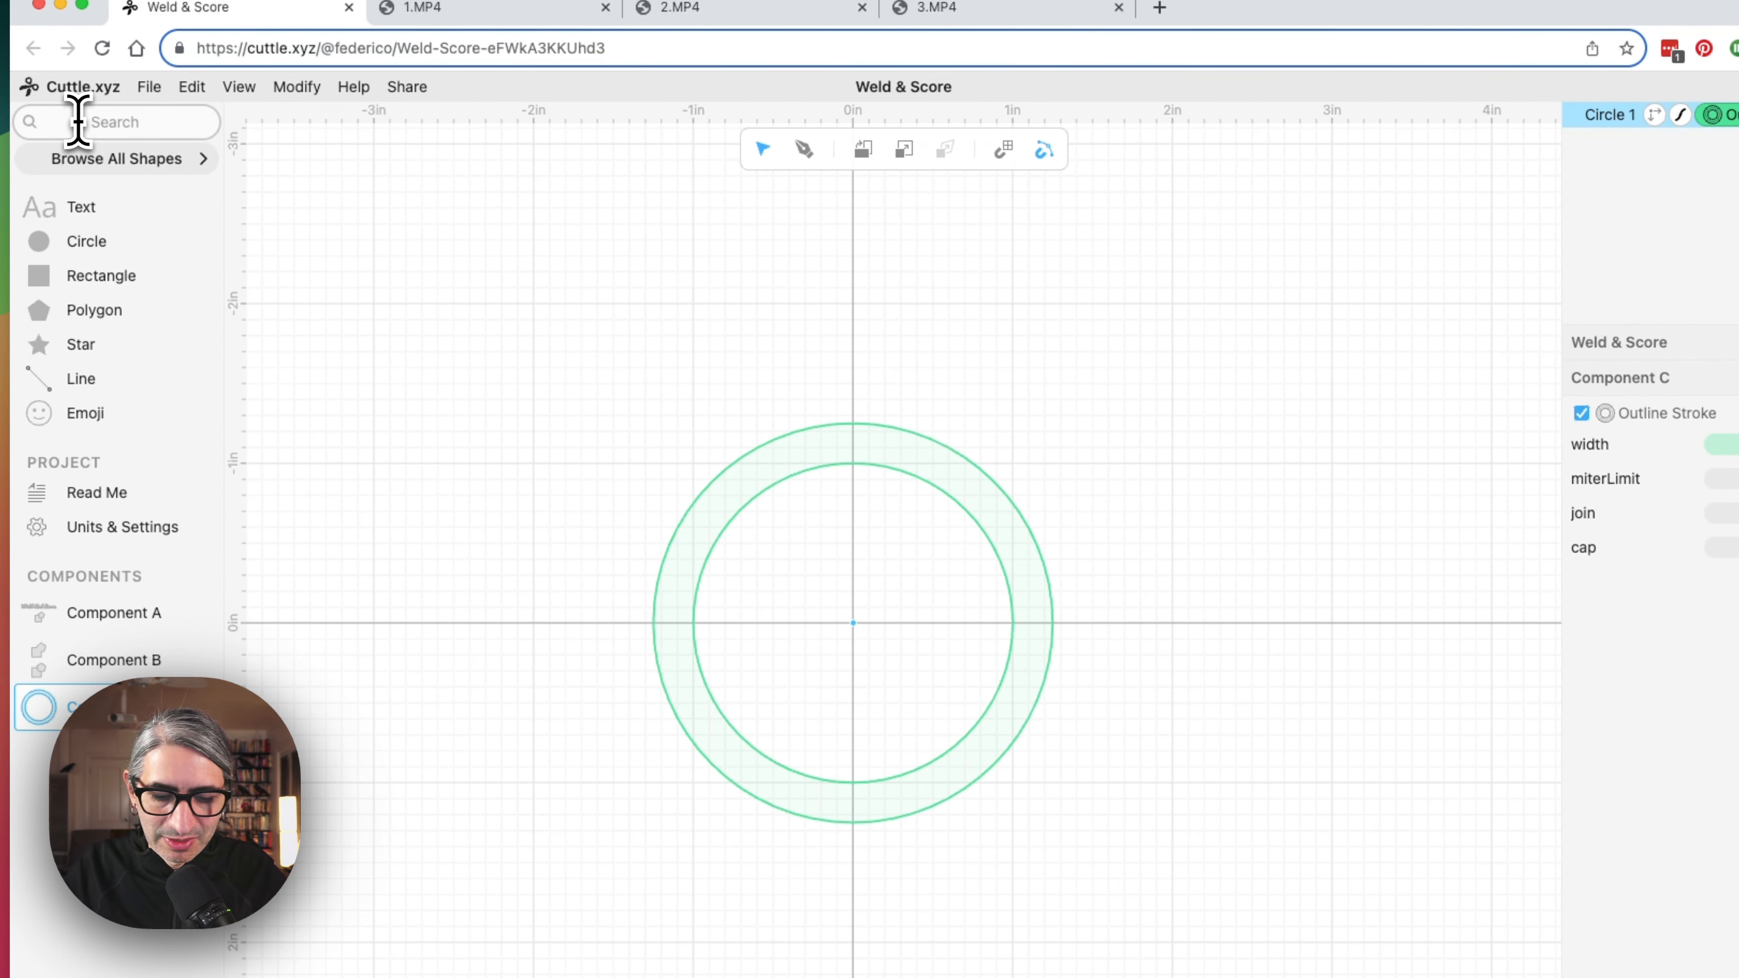
pyautogui.write('con')
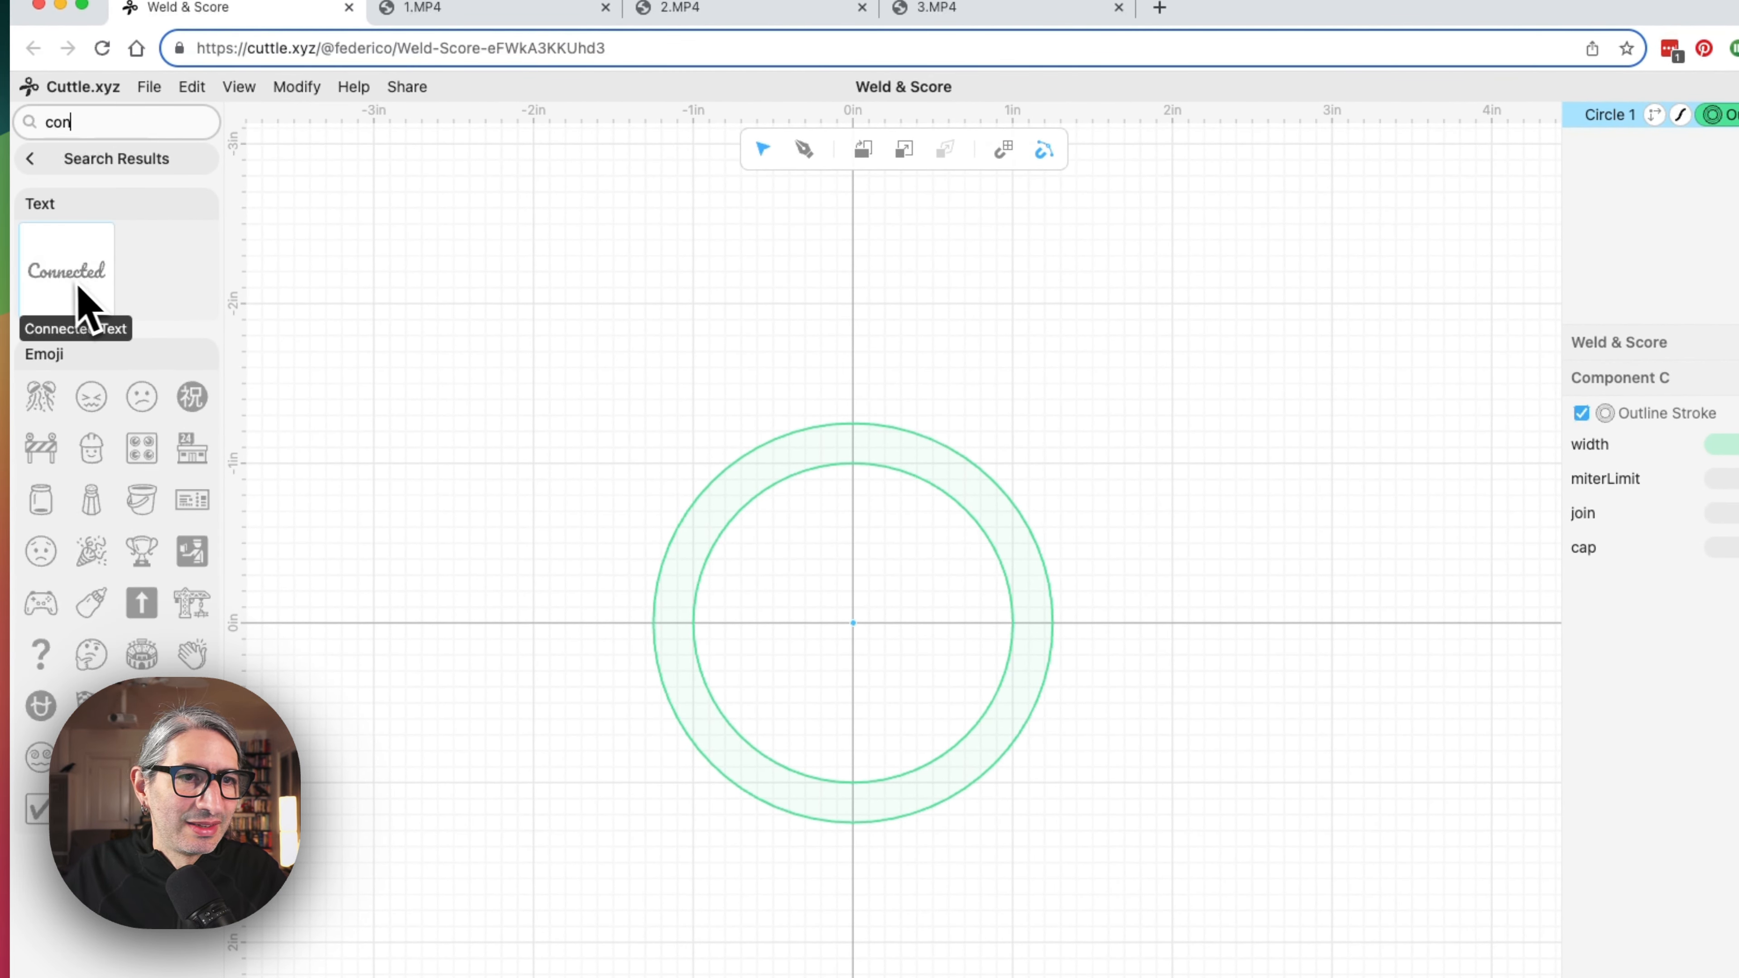
pyautogui.moveTo(79, 302); pyautogui.dragTo(849, 622)
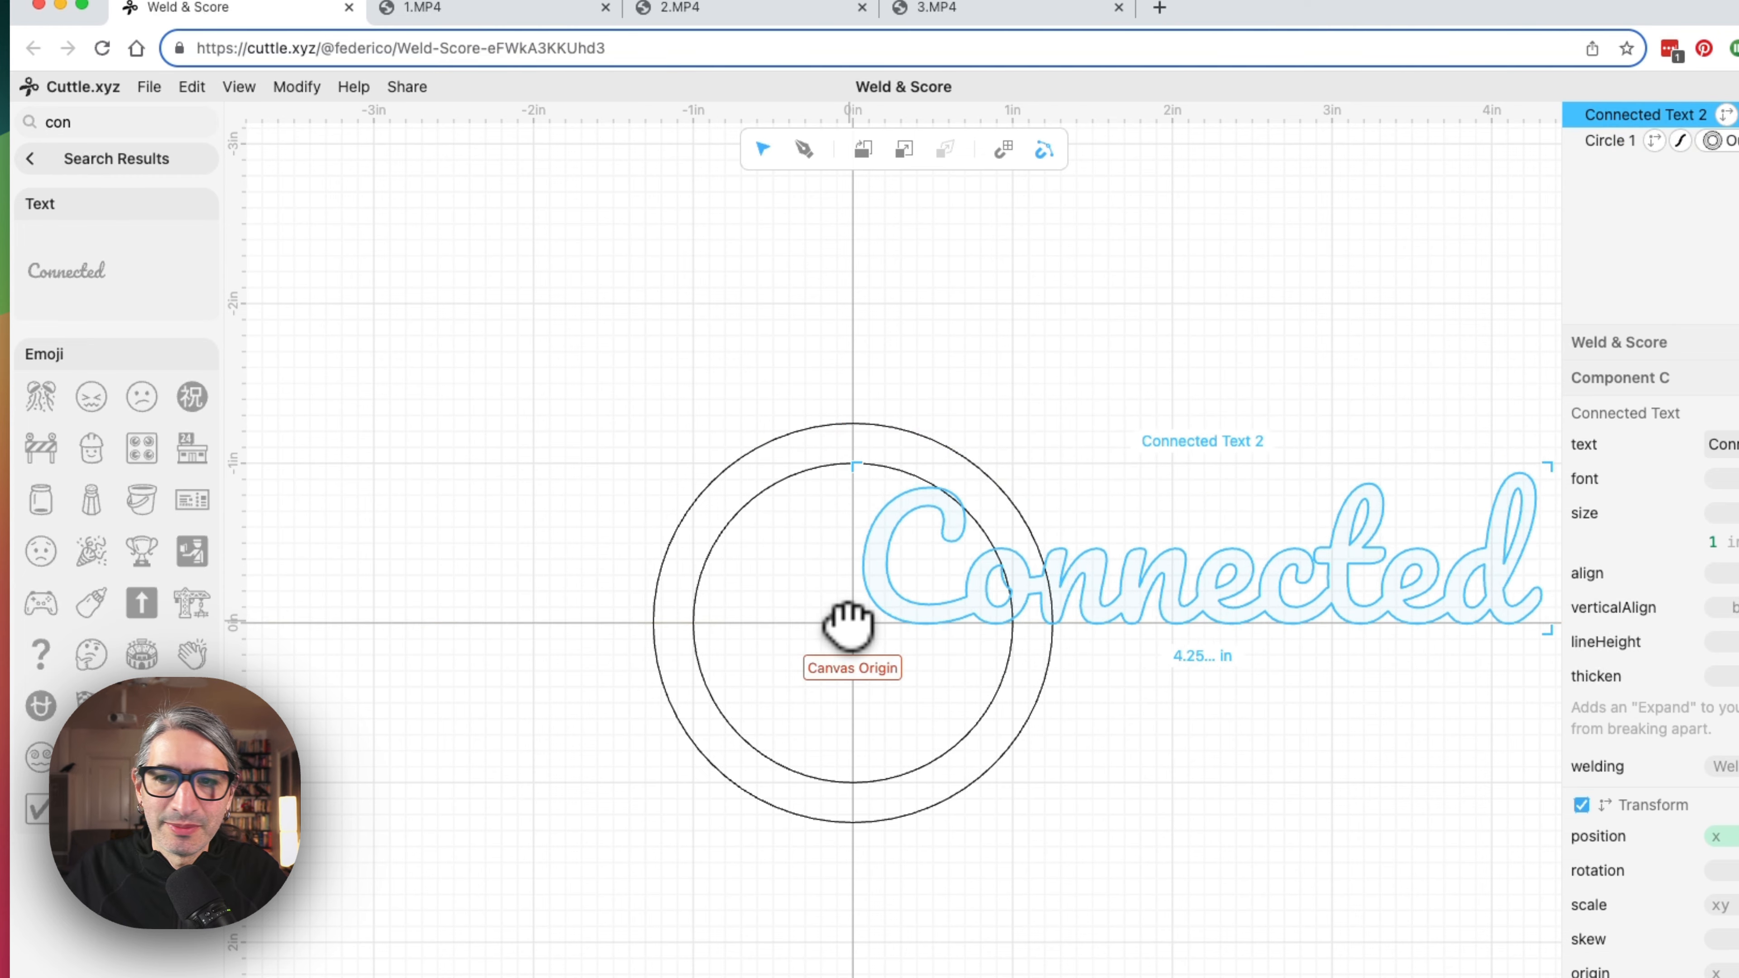
# Set the connected text's alignment to center and its vertical alignment to middle
pyautogui.click(1490, 491)
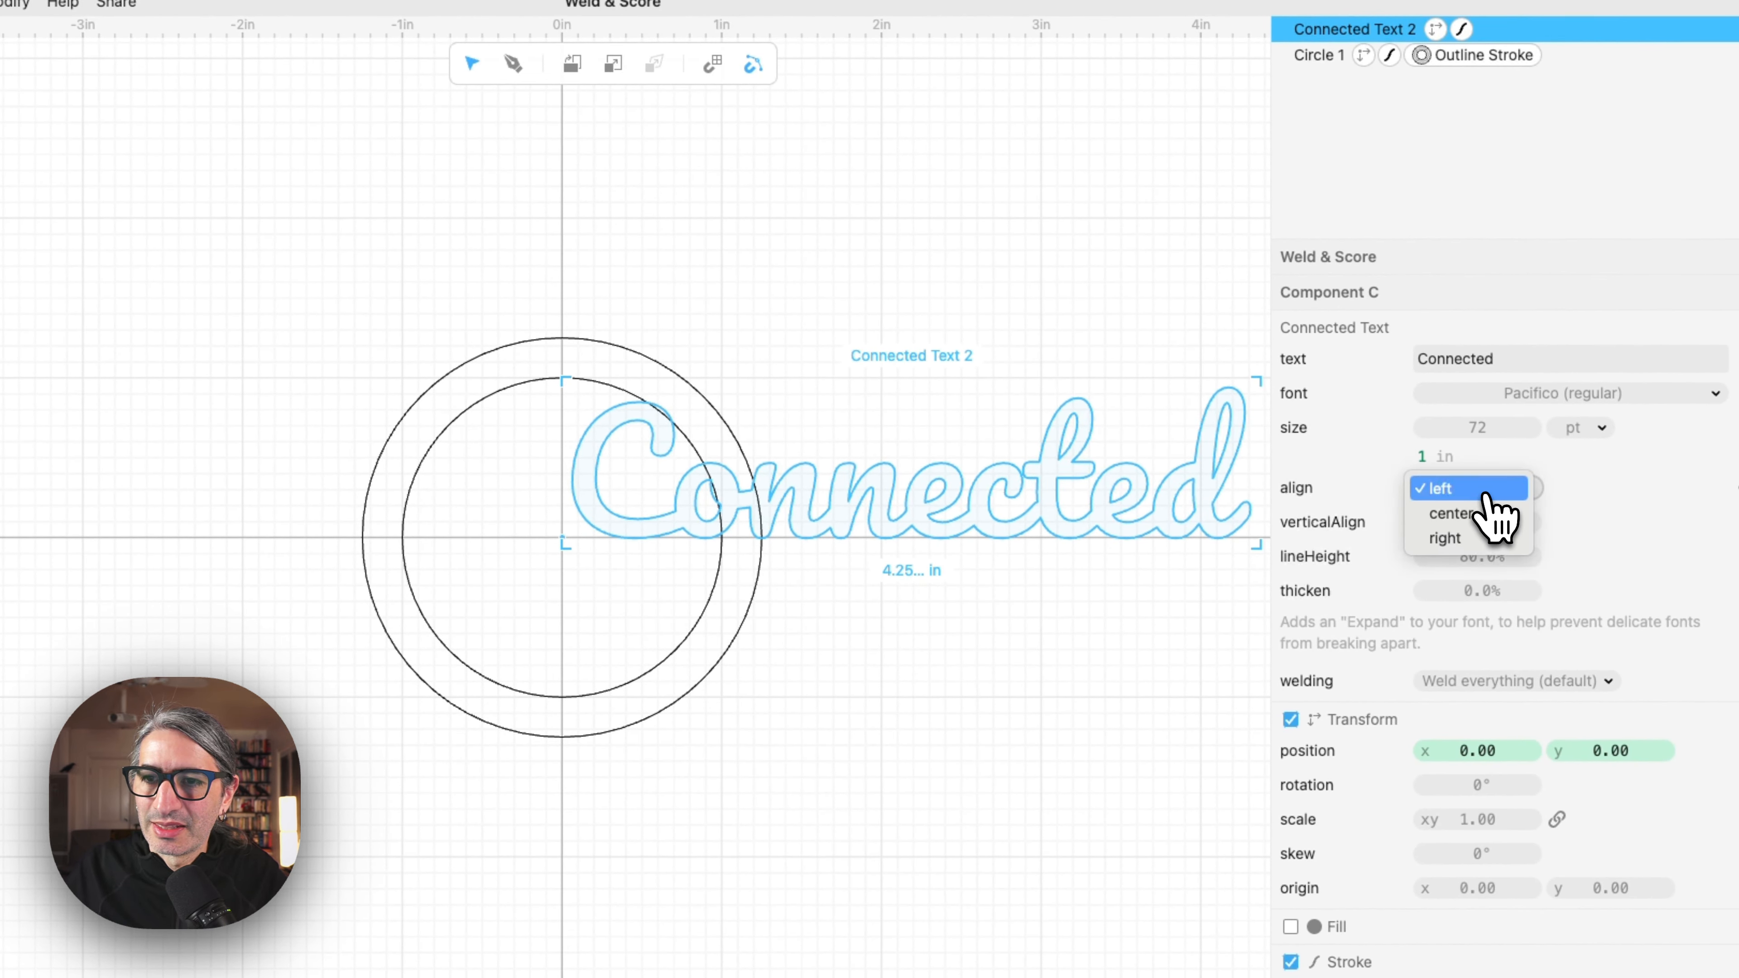
pyautogui.click(1492, 511)
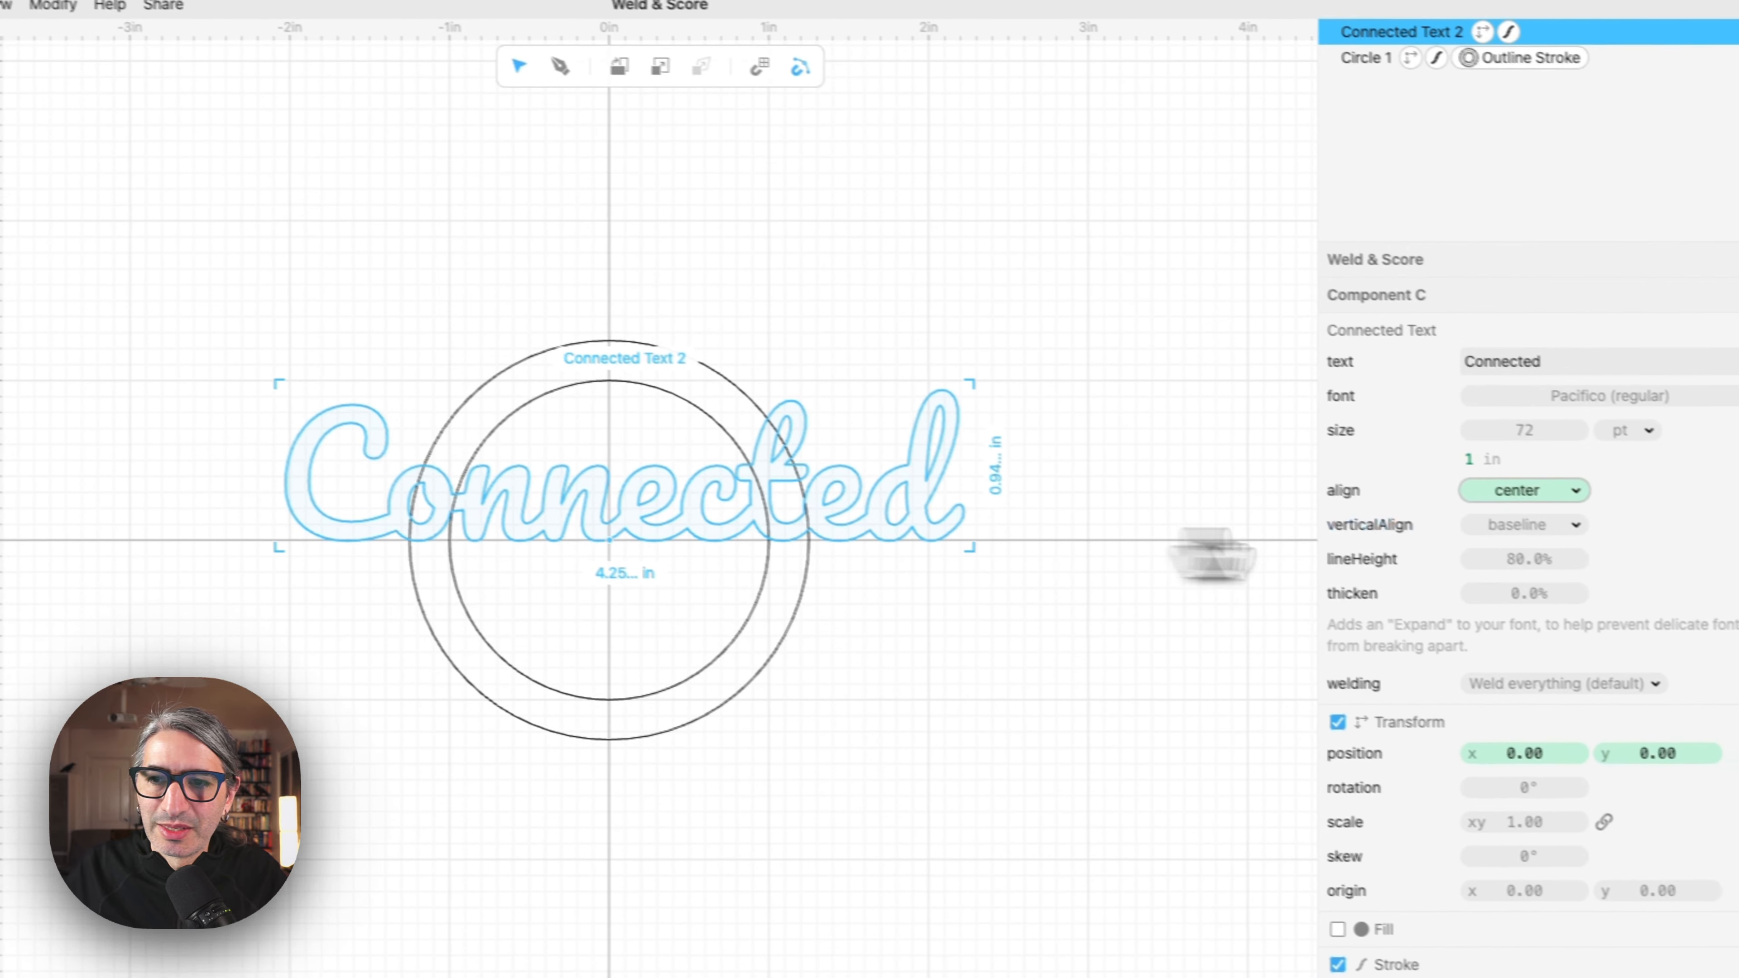
pyautogui.click(1497, 527)
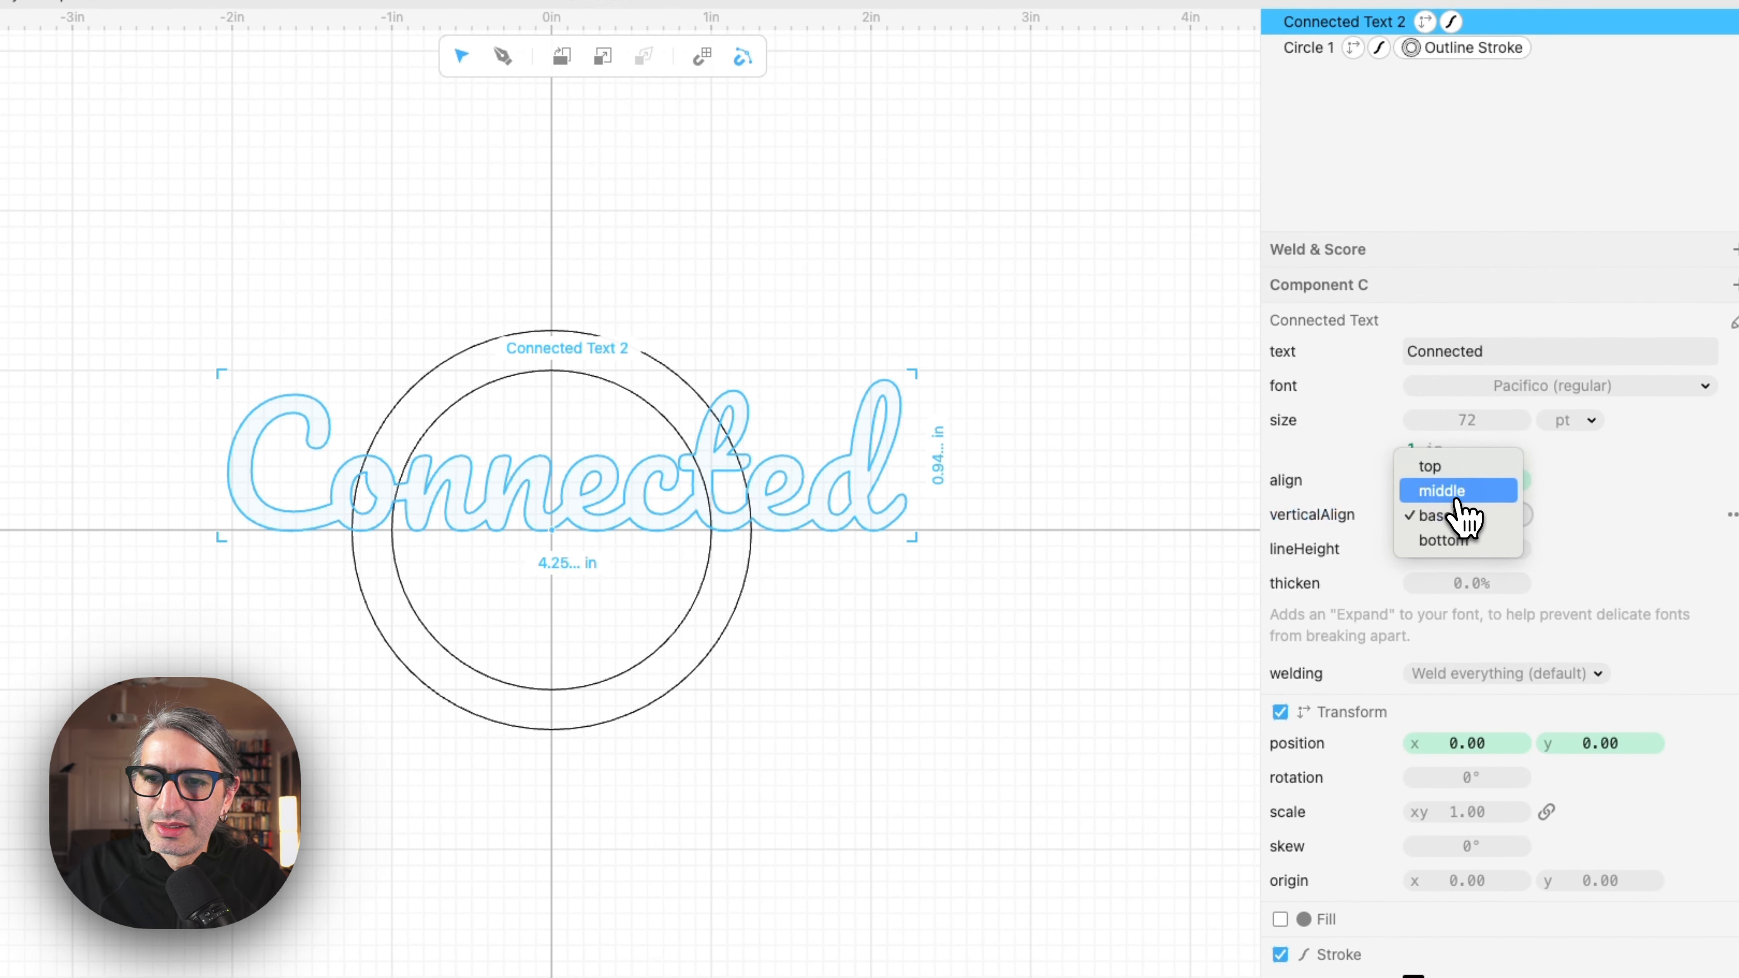
pyautogui.click(1457, 497)
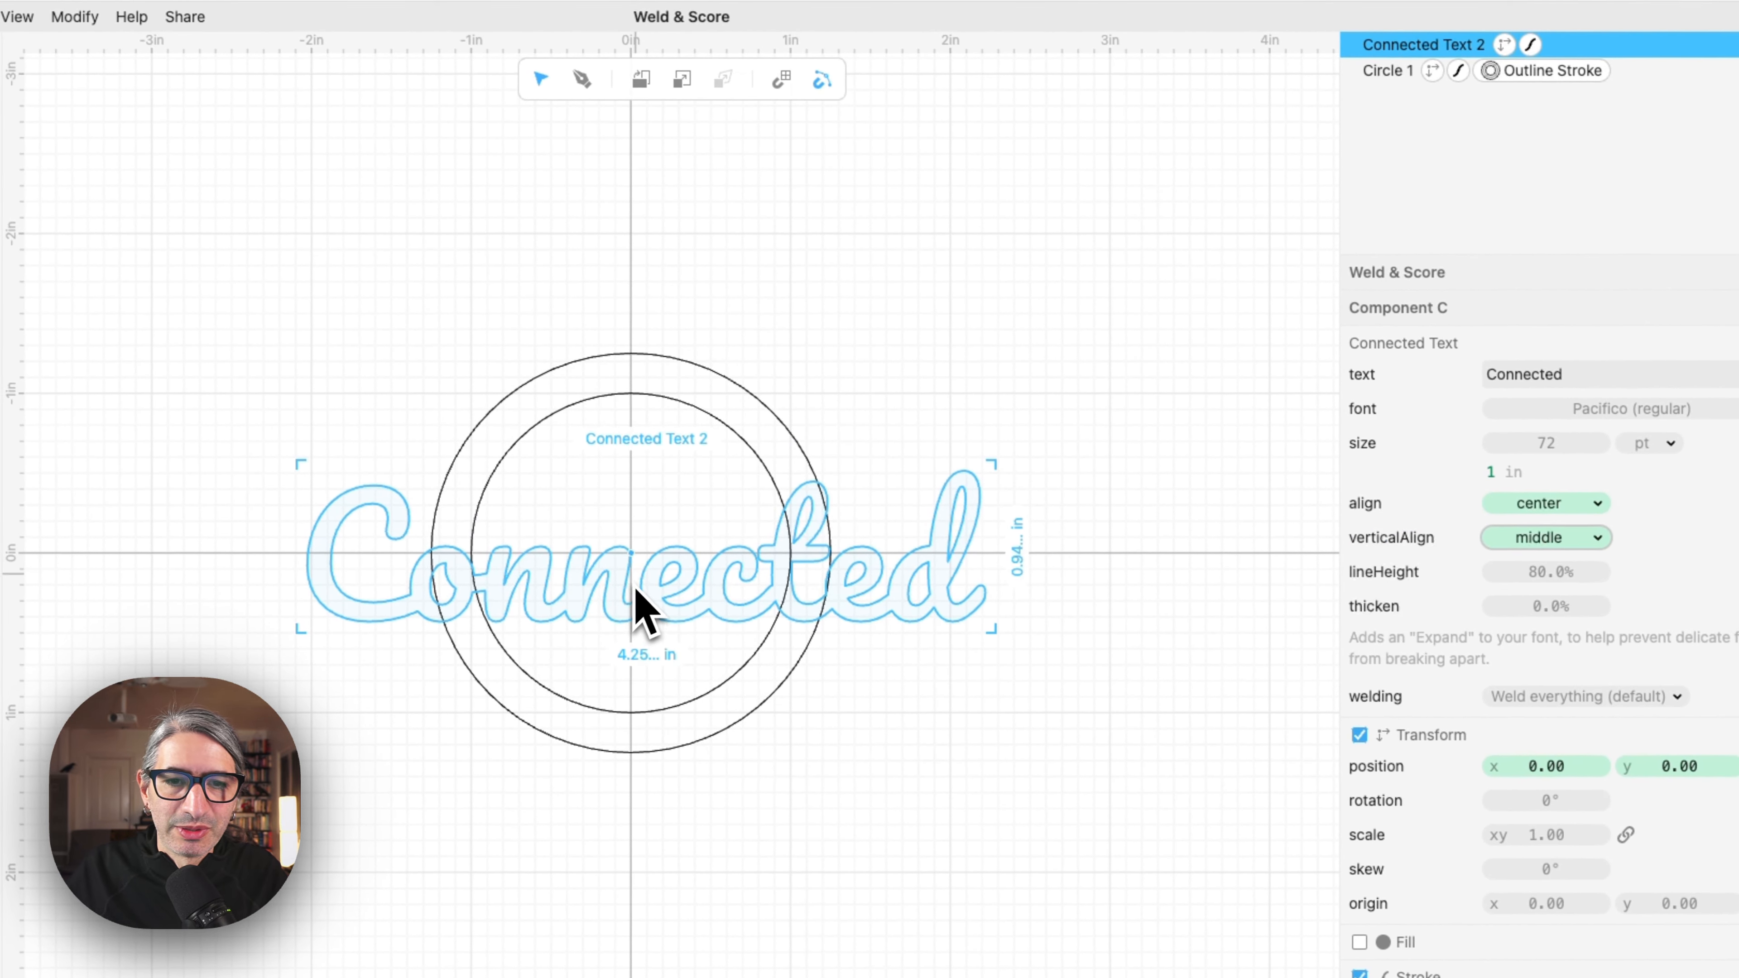
# Change the connected text to "Awesome" and set its size to 42 pt
pyautogui.doubleClick(1587, 378)
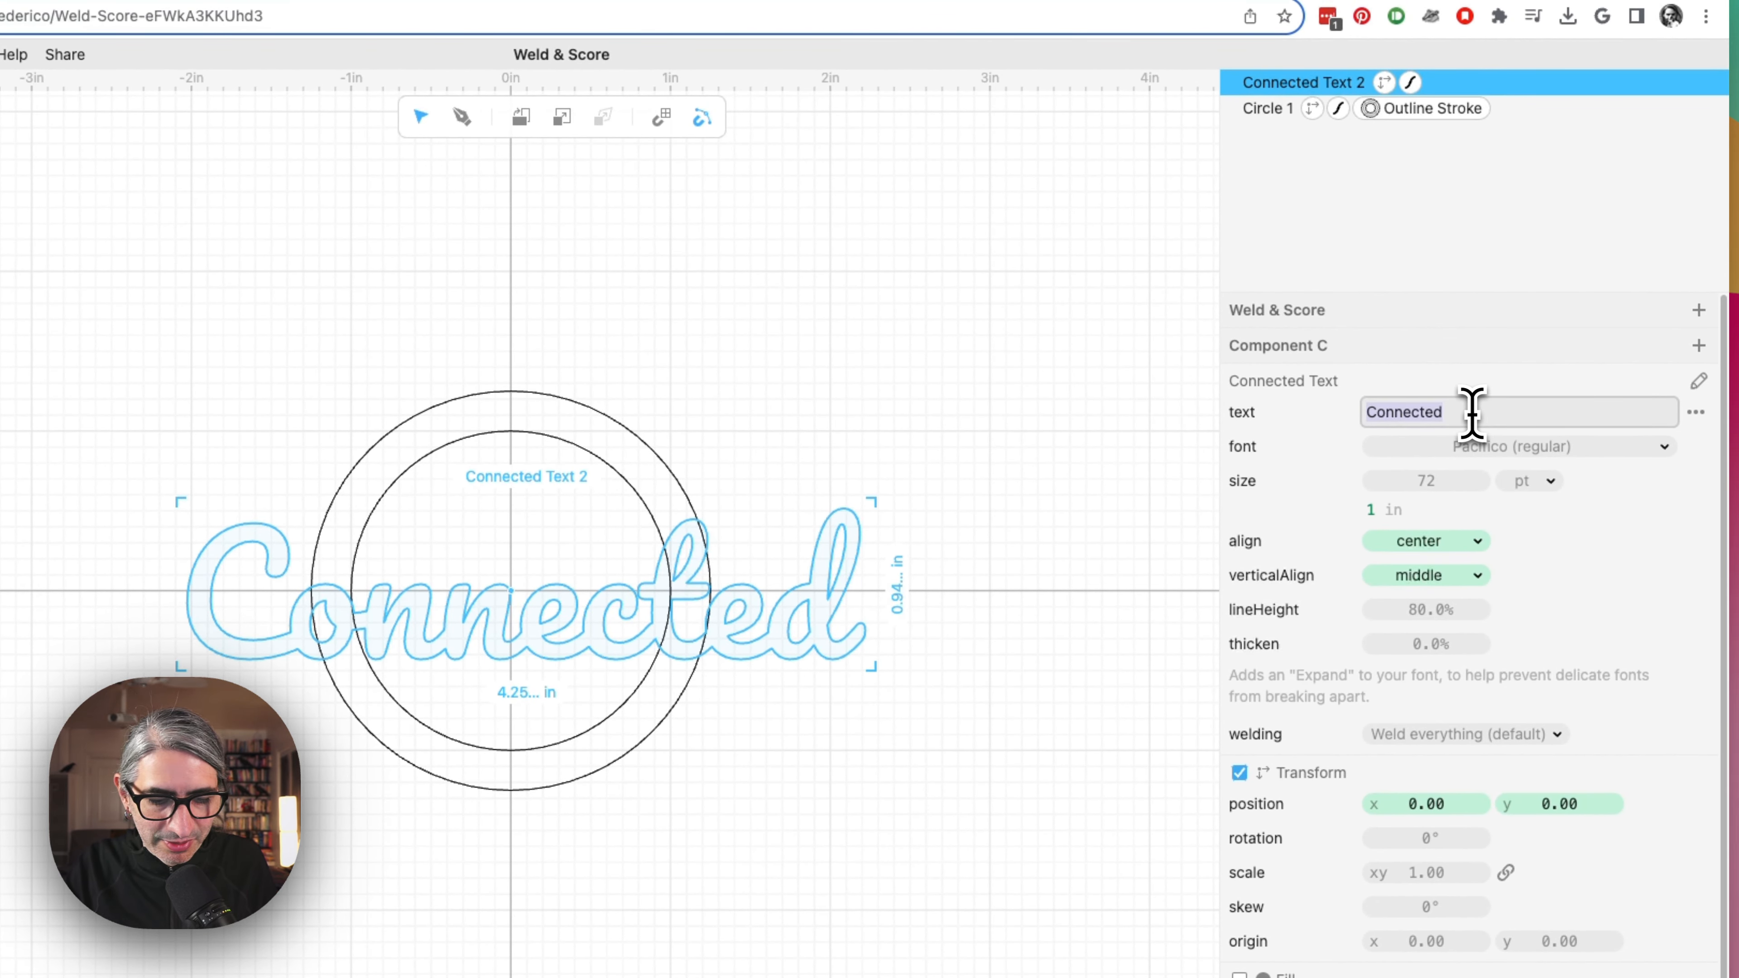
pyautogui.write('A')
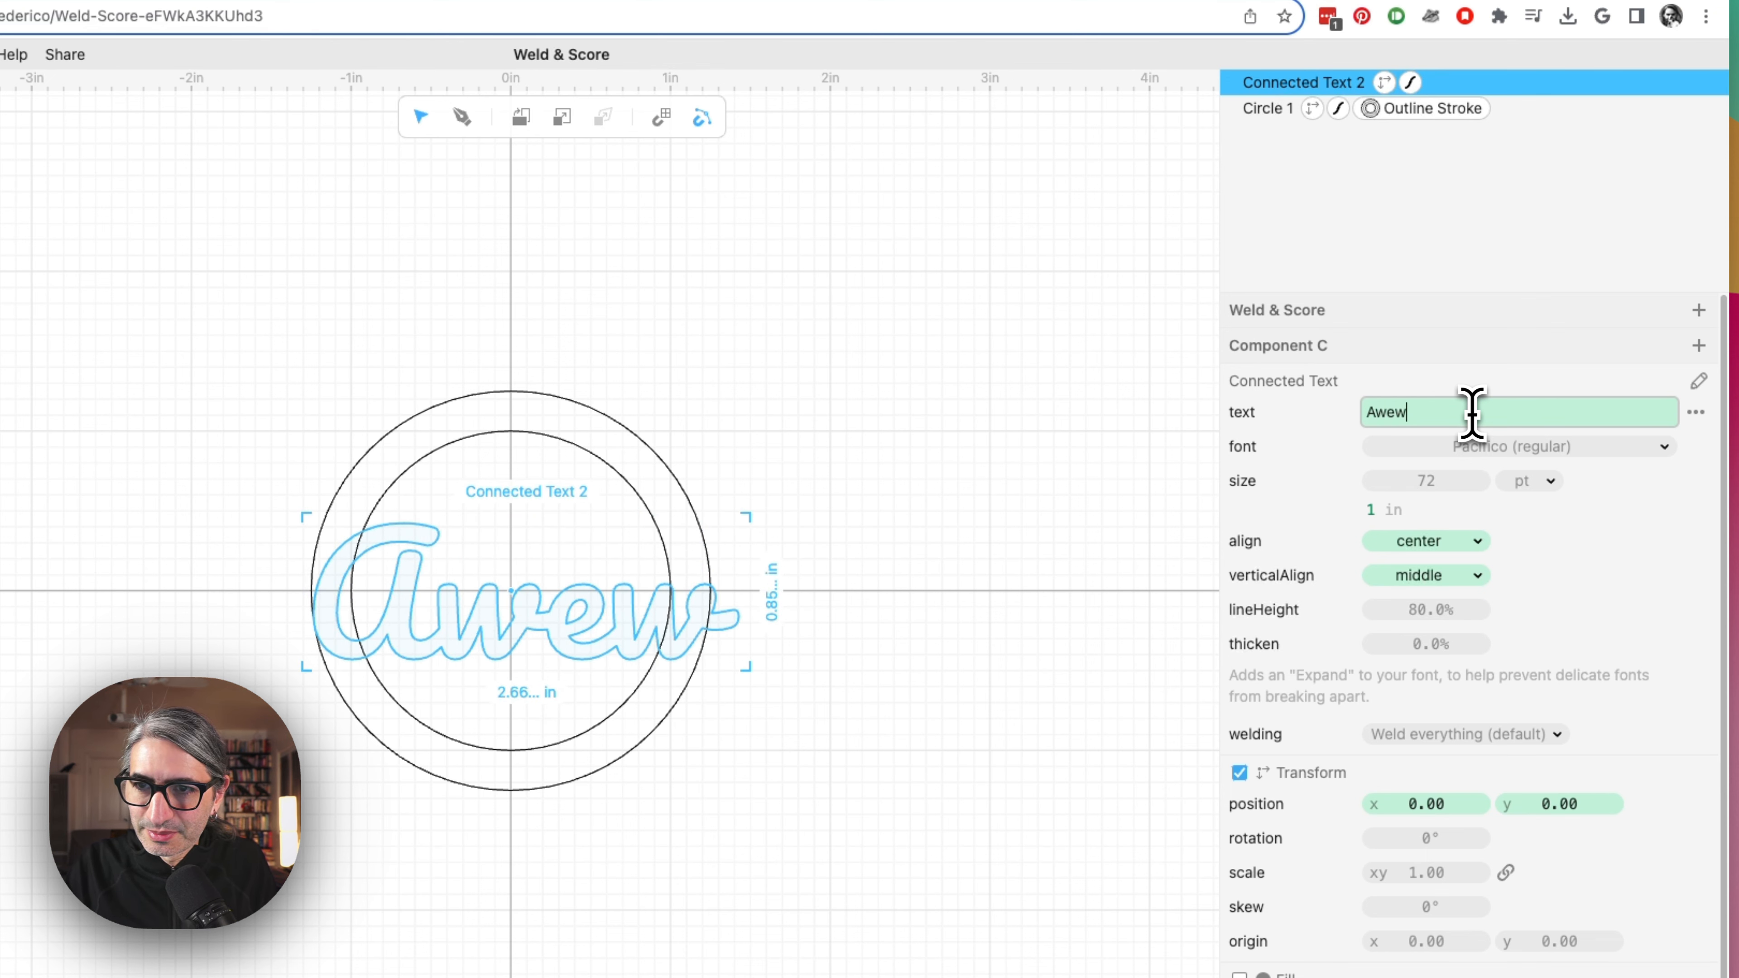
pyautogui.write('wesome')
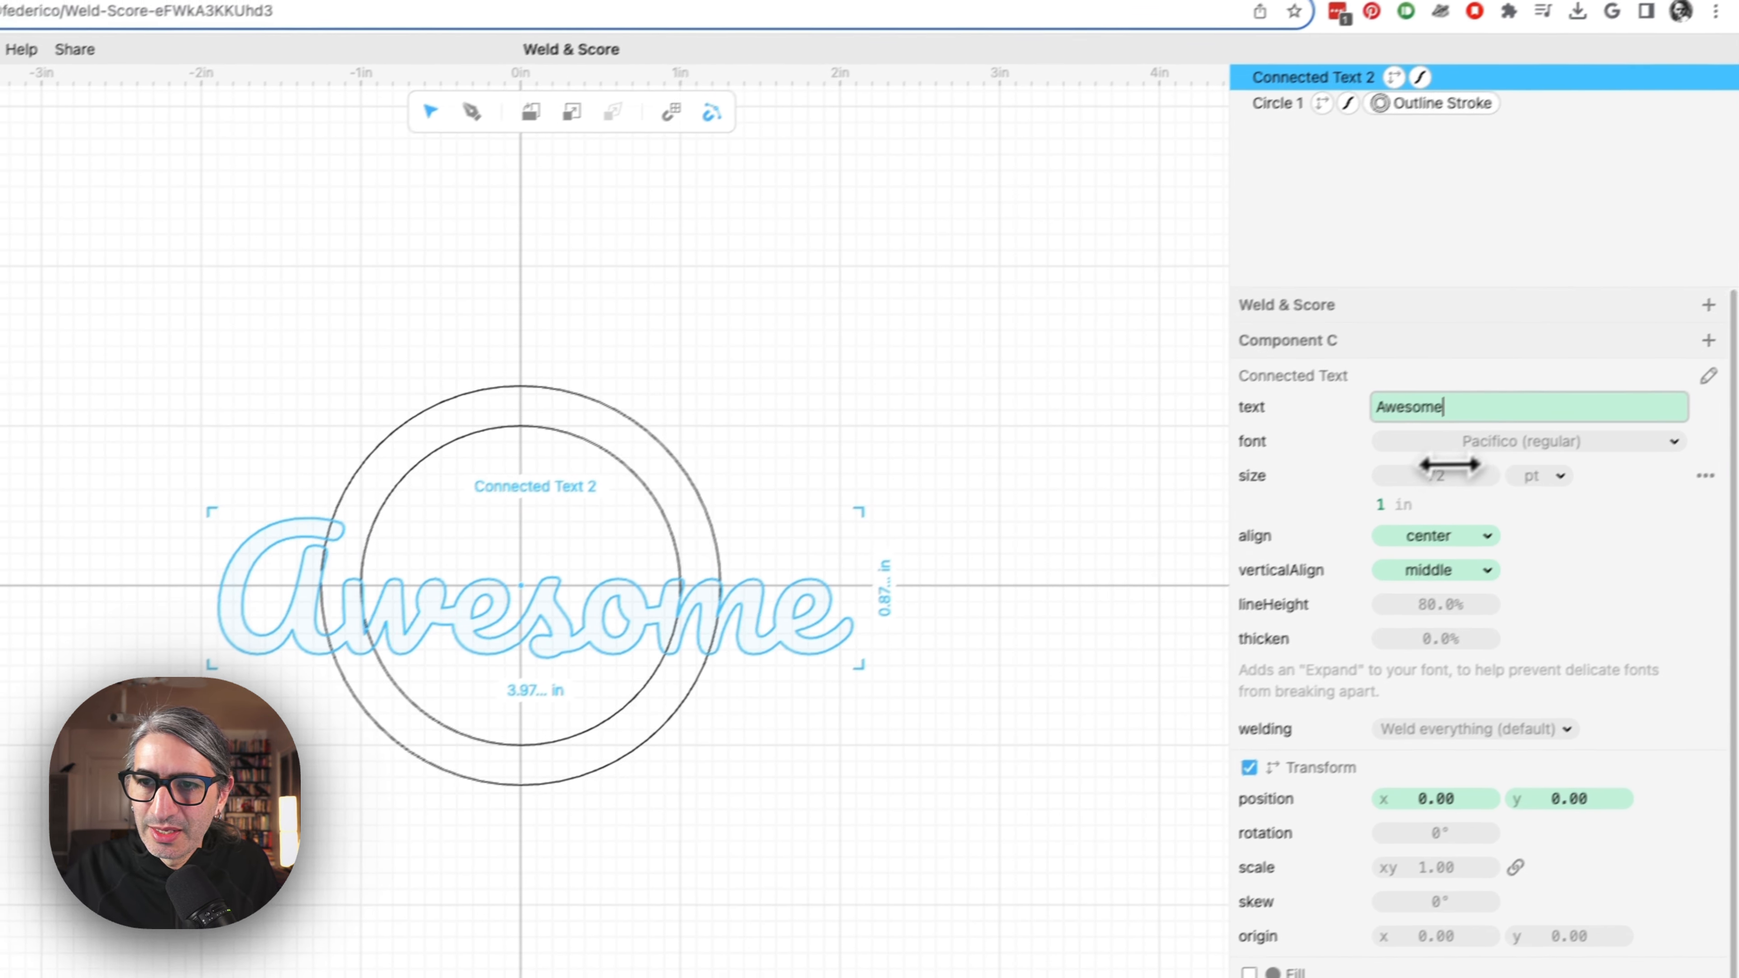
pyautogui.moveTo(1421, 483)
pyautogui.mouseDown()
pyautogui.moveTo(1378, 483)
pyautogui.moveTo(1425, 449)
pyautogui.mouseUp()
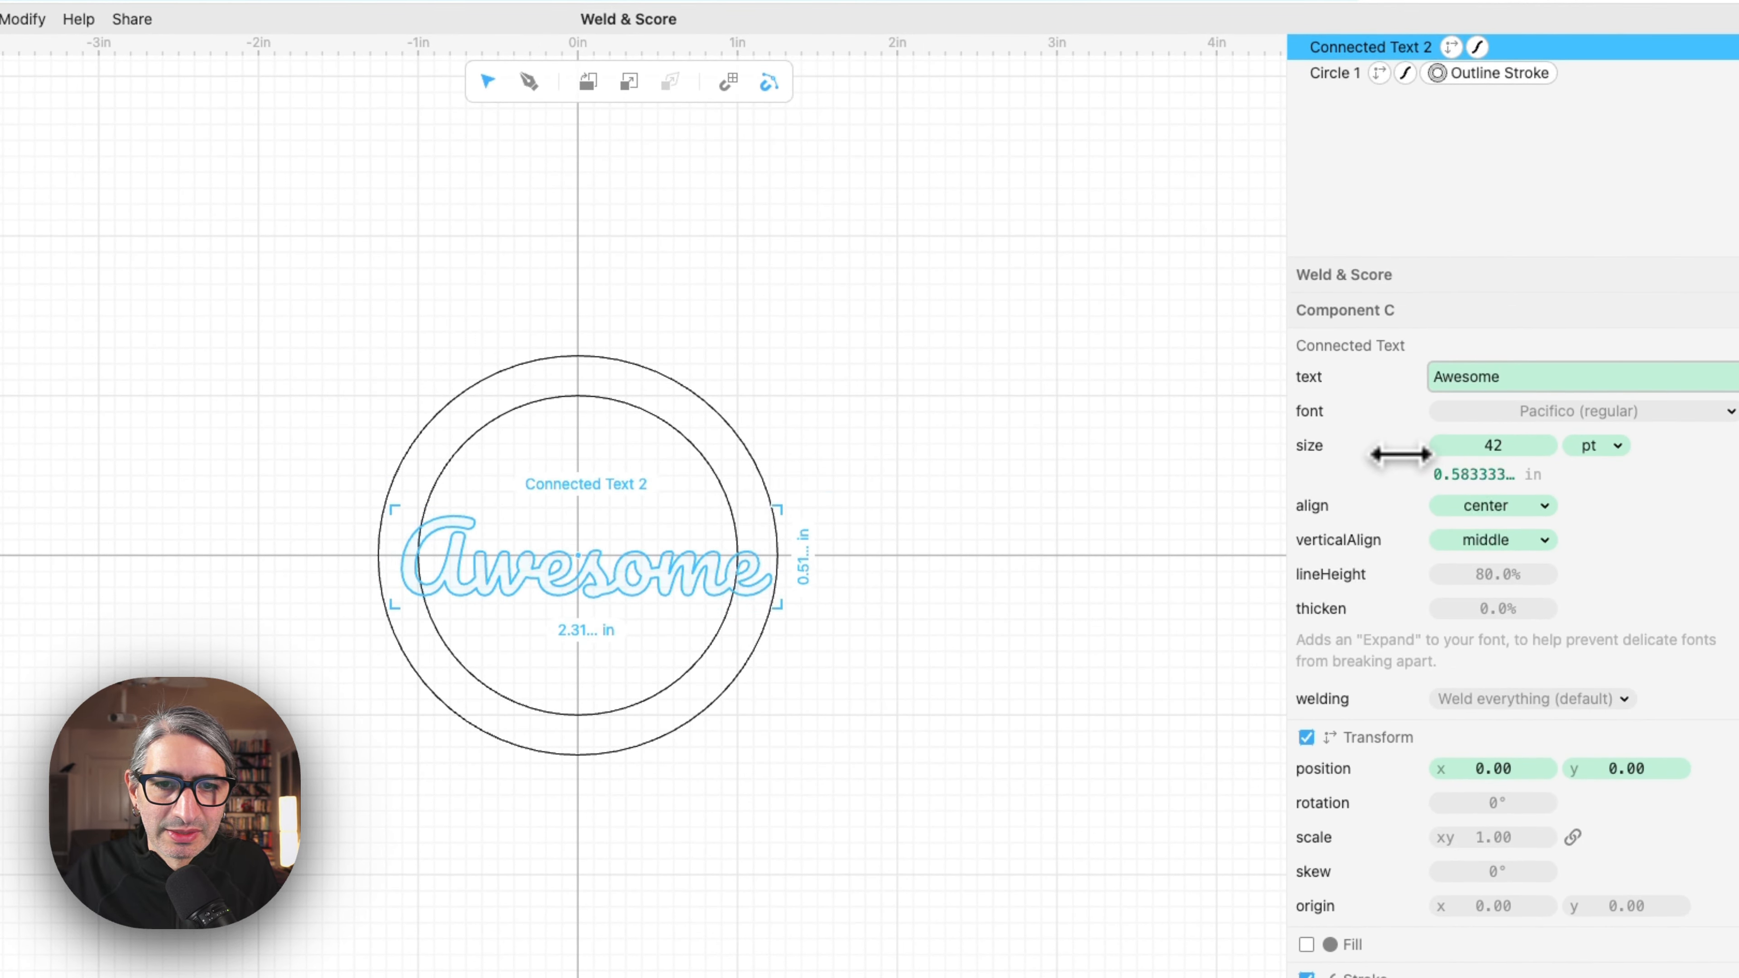
# Move the "Awesome" text slightly up and left within the ring to position x -0.02, y -0.11
pyautogui.click(898, 570)
pyautogui.click(624, 583)
pyautogui.hotkey('shift', 'Up')
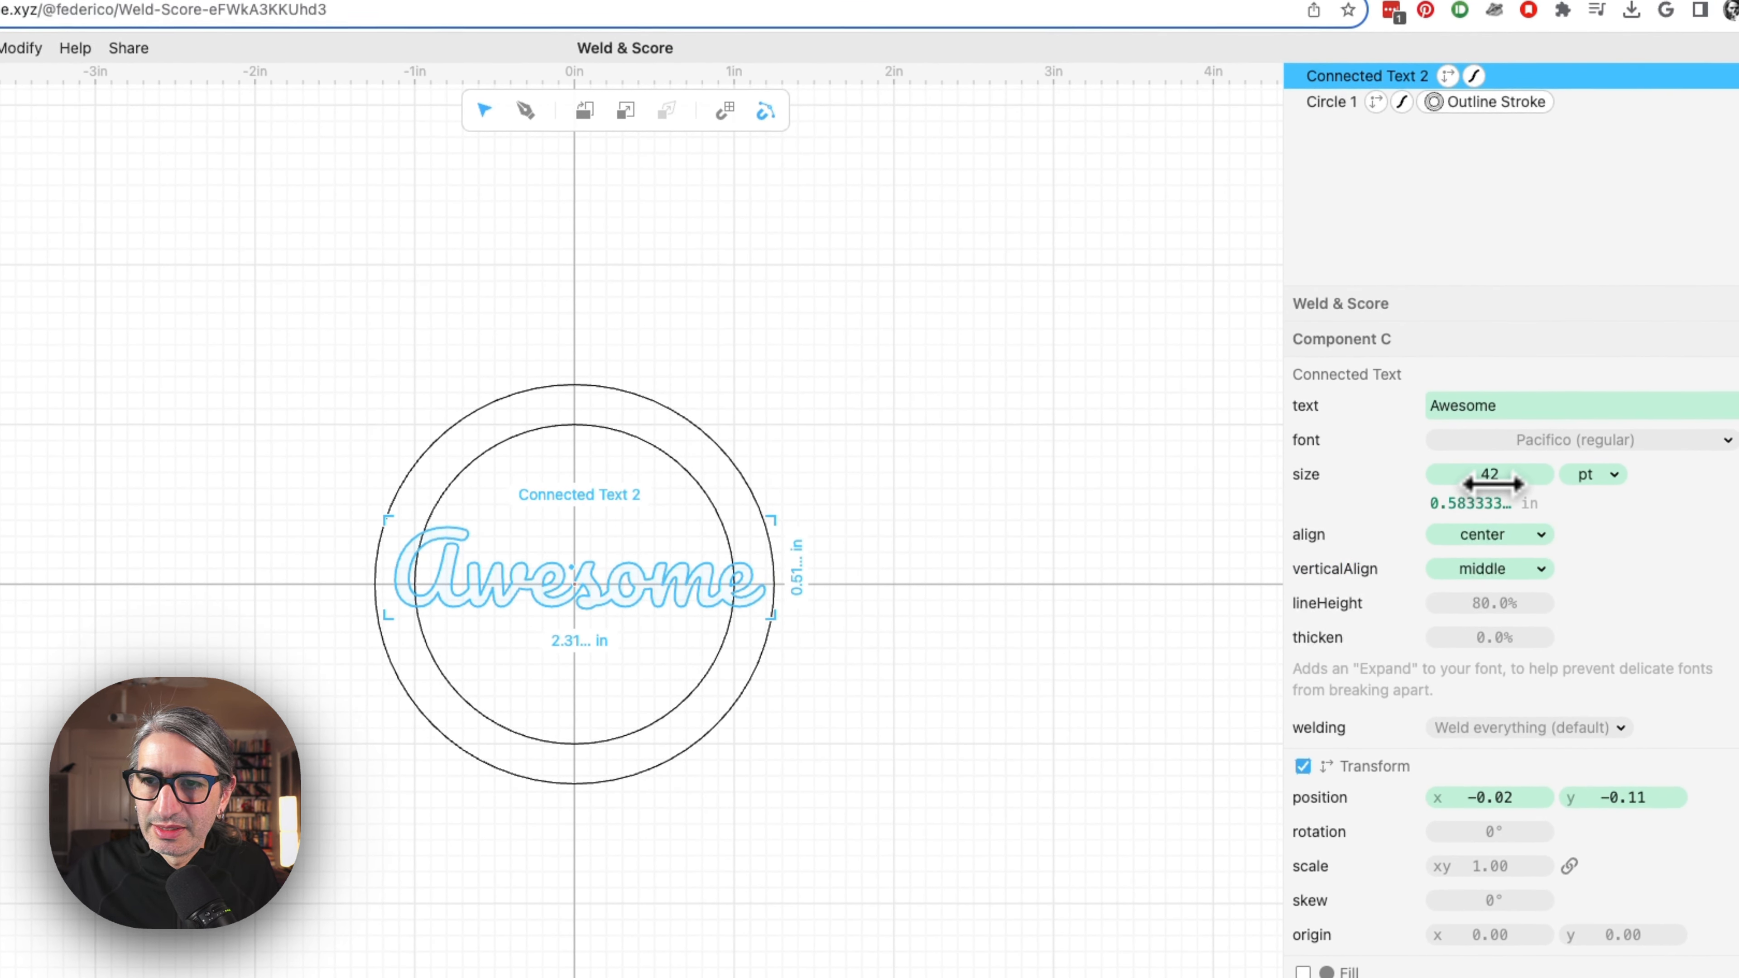
# Enlarge the "Awesome" text to 44 pt and nudge it left to x -0.04
pyautogui.moveTo(1493, 484); pyautogui.dragTo(1494, 484)
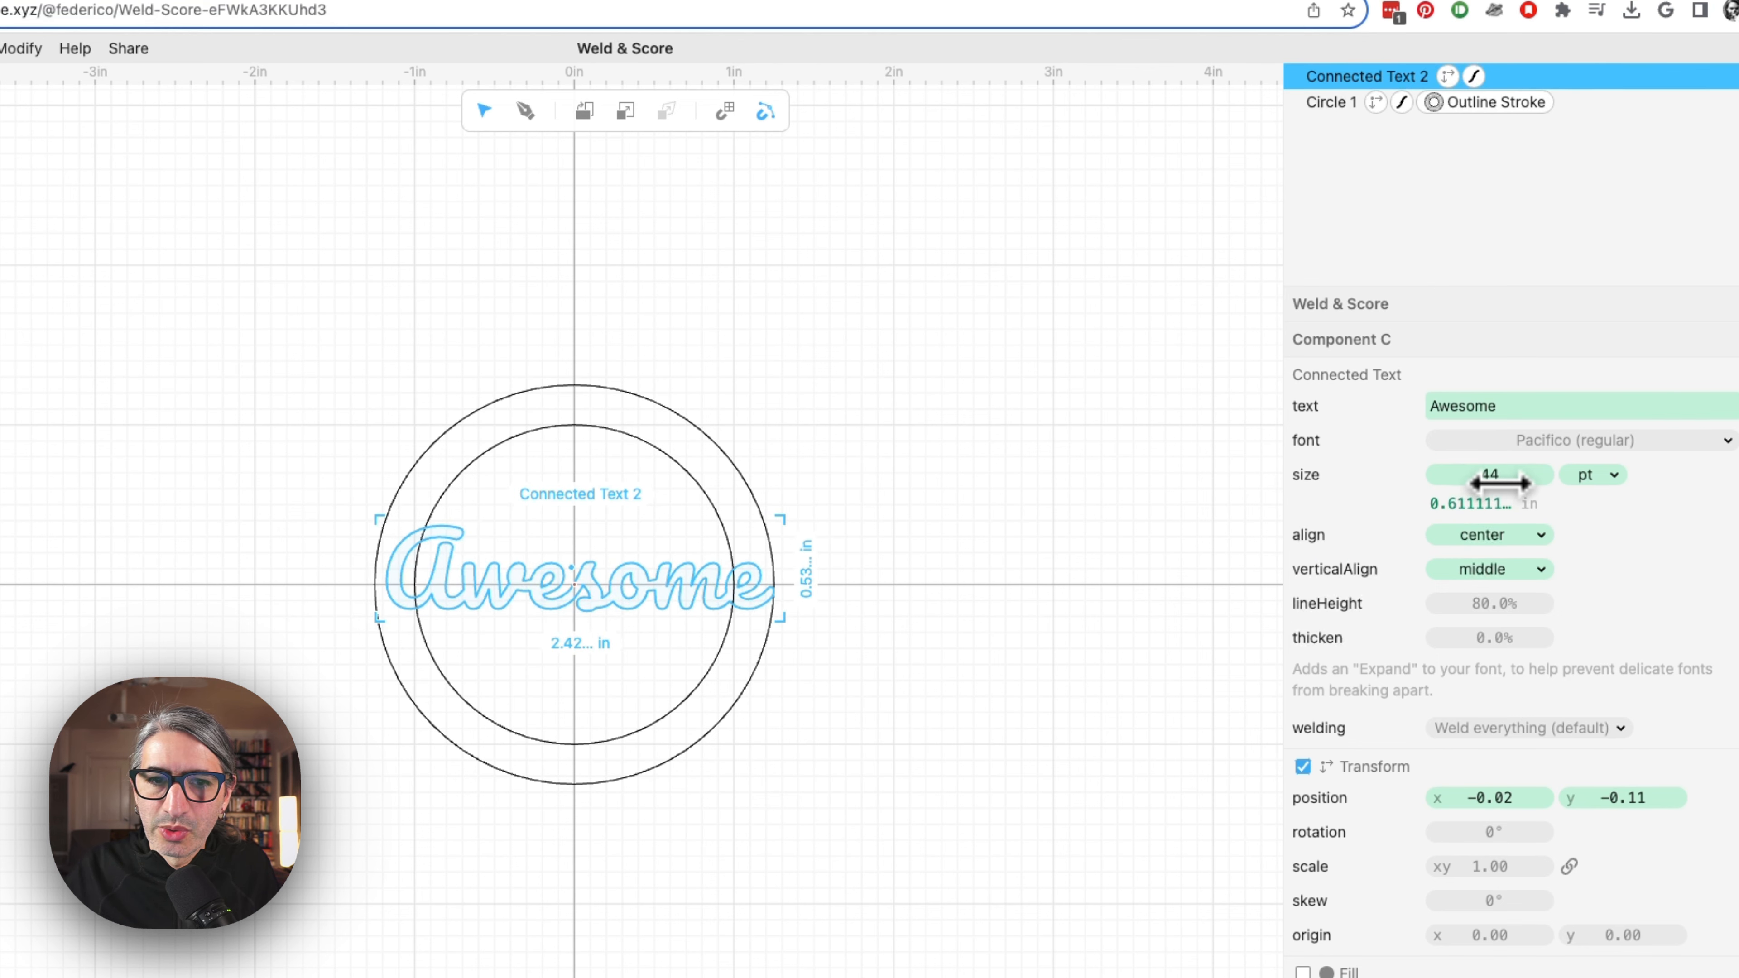
pyautogui.click(993, 627)
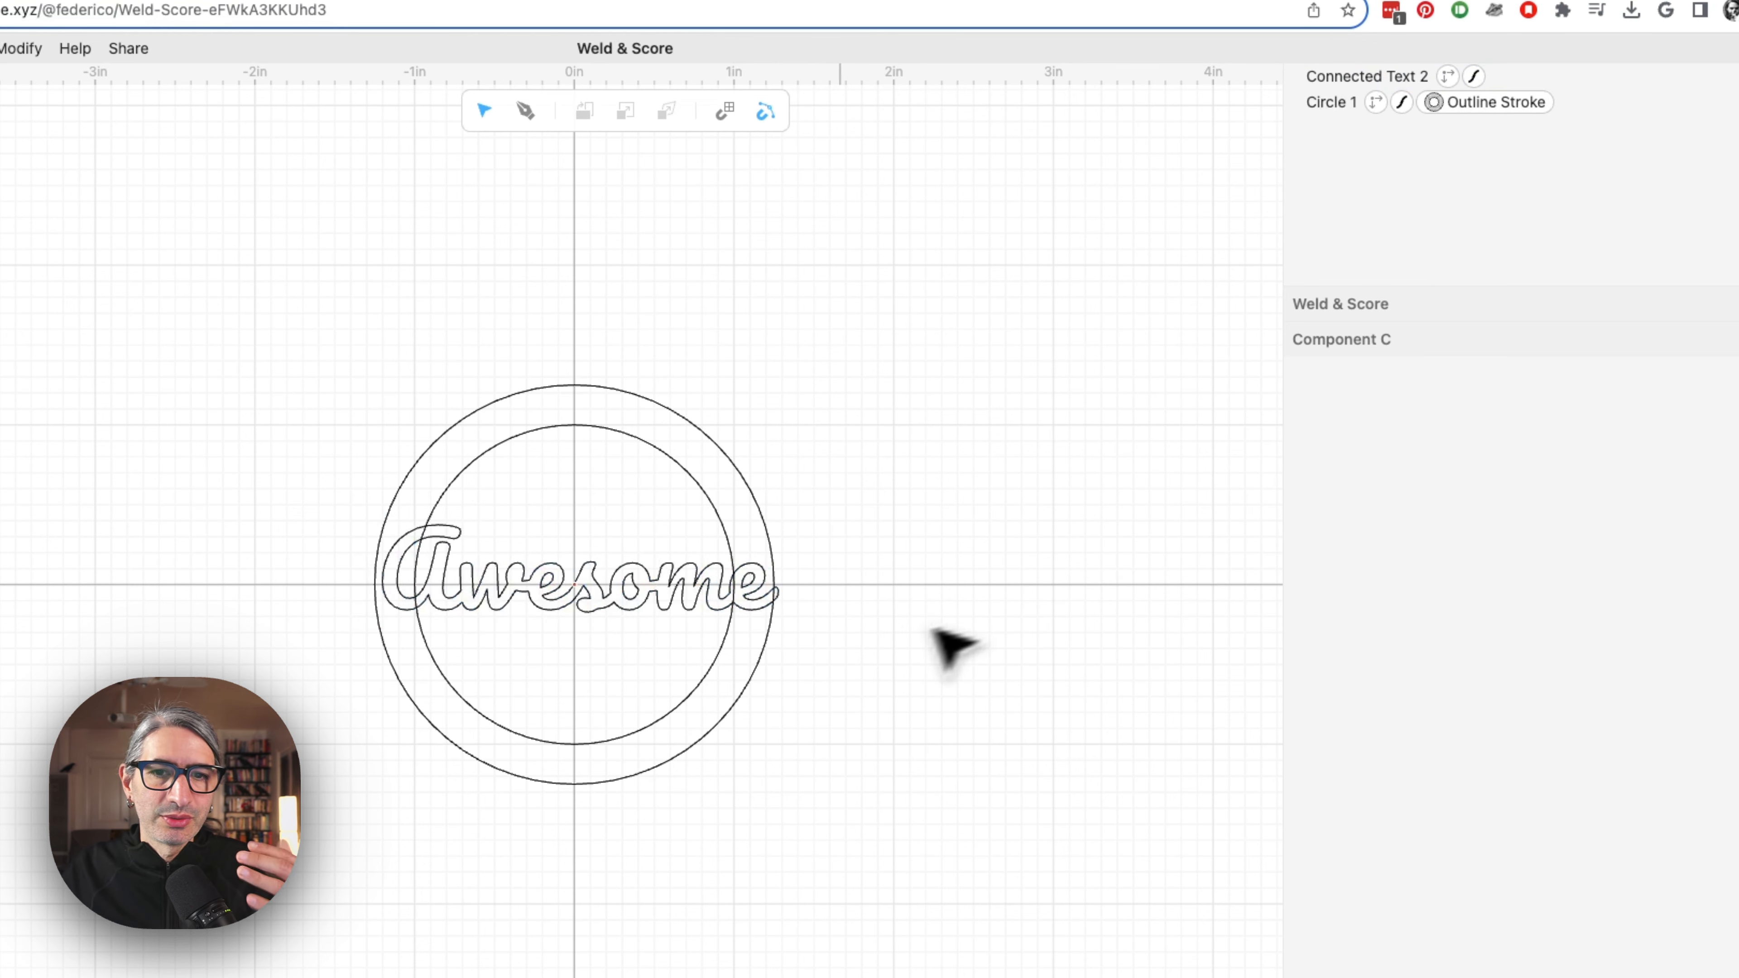
pyautogui.click(674, 606)
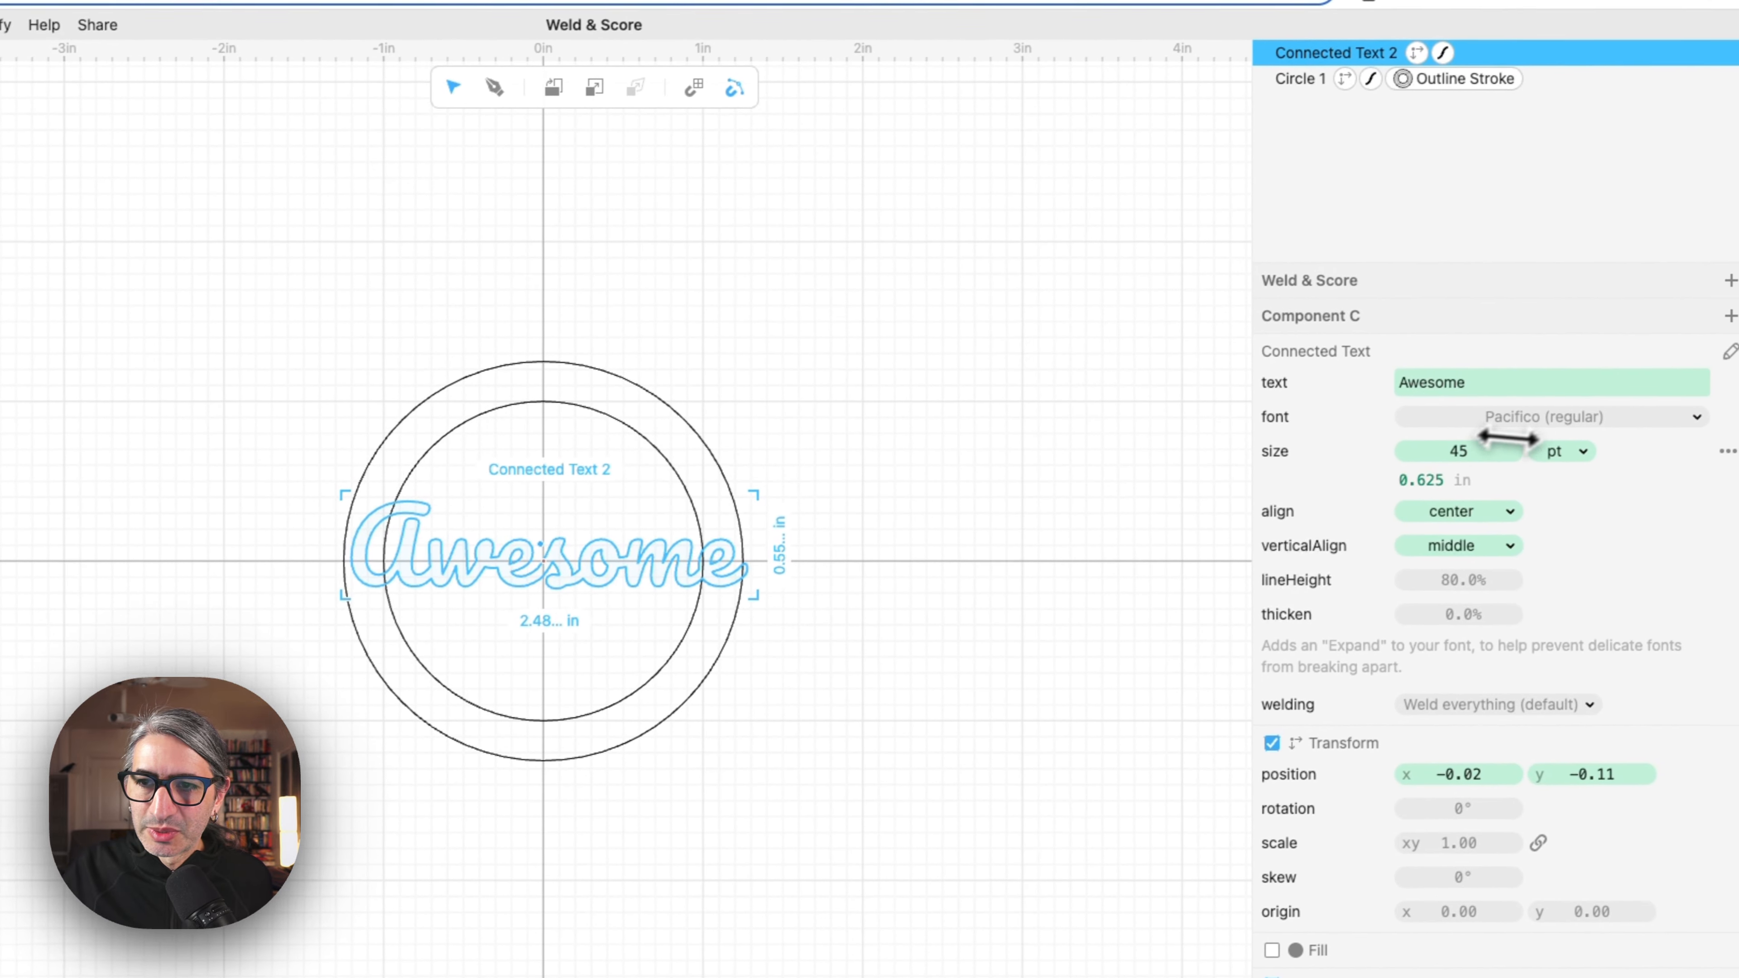
pyautogui.moveTo(1506, 439); pyautogui.dragTo(1465, 452)
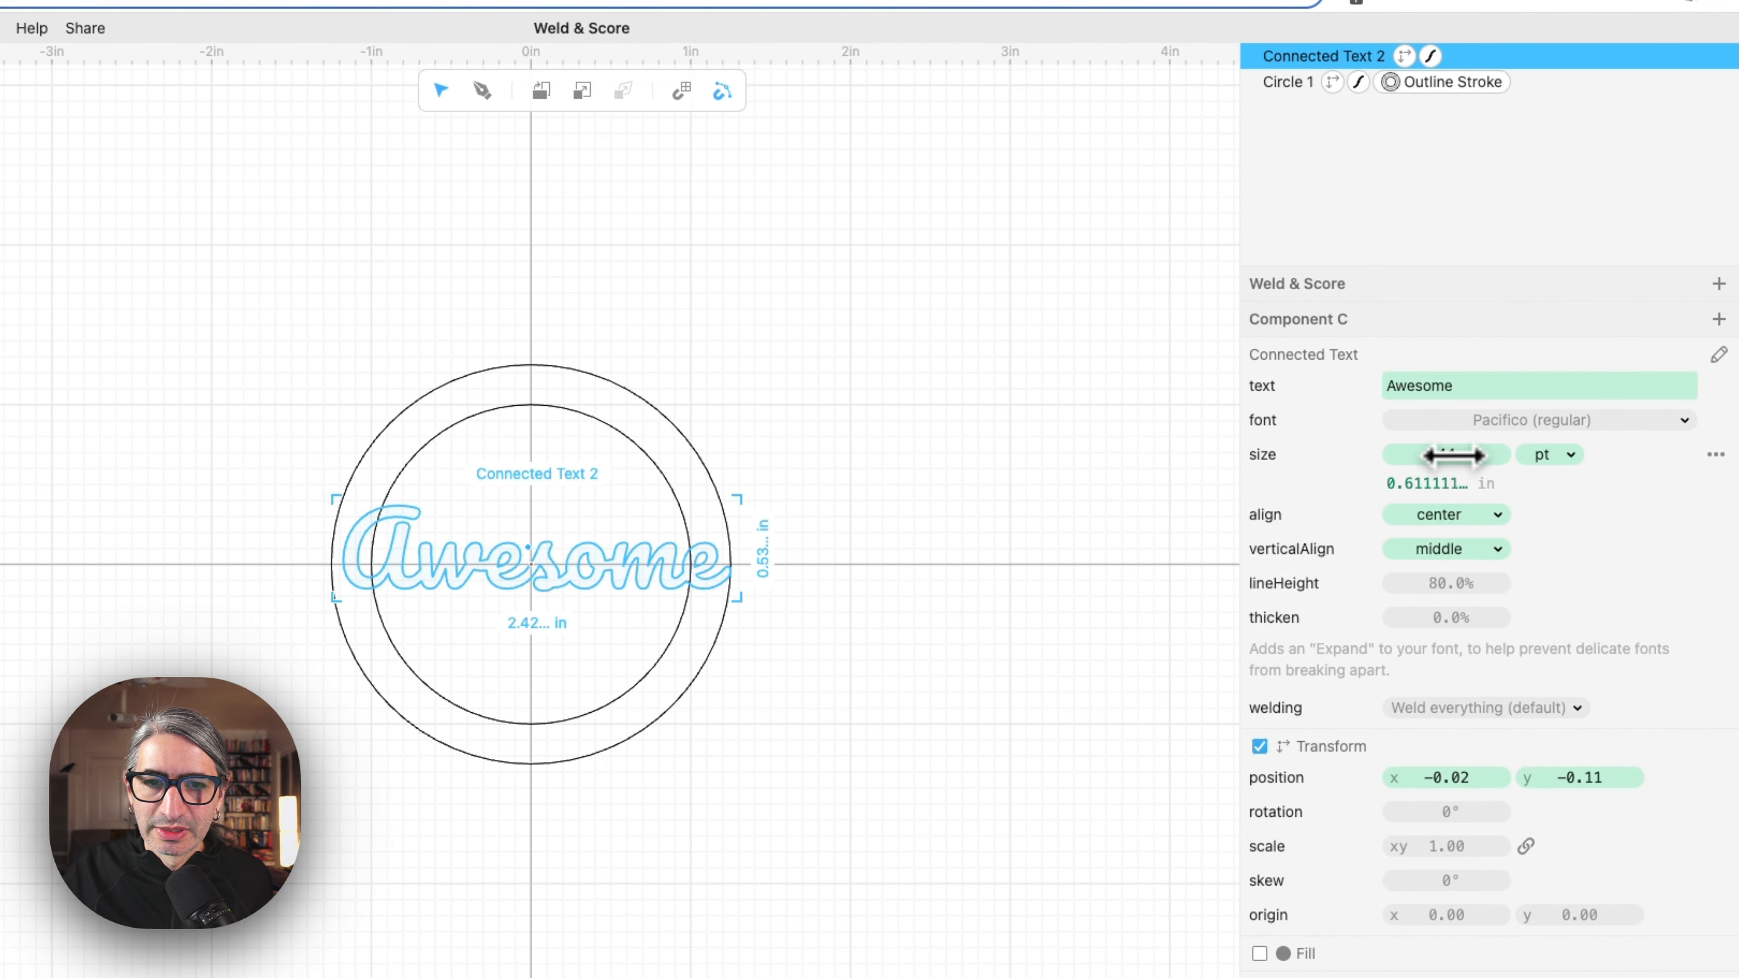
pyautogui.click(897, 570)
pyautogui.moveTo(572, 584); pyautogui.dragTo(567, 581)
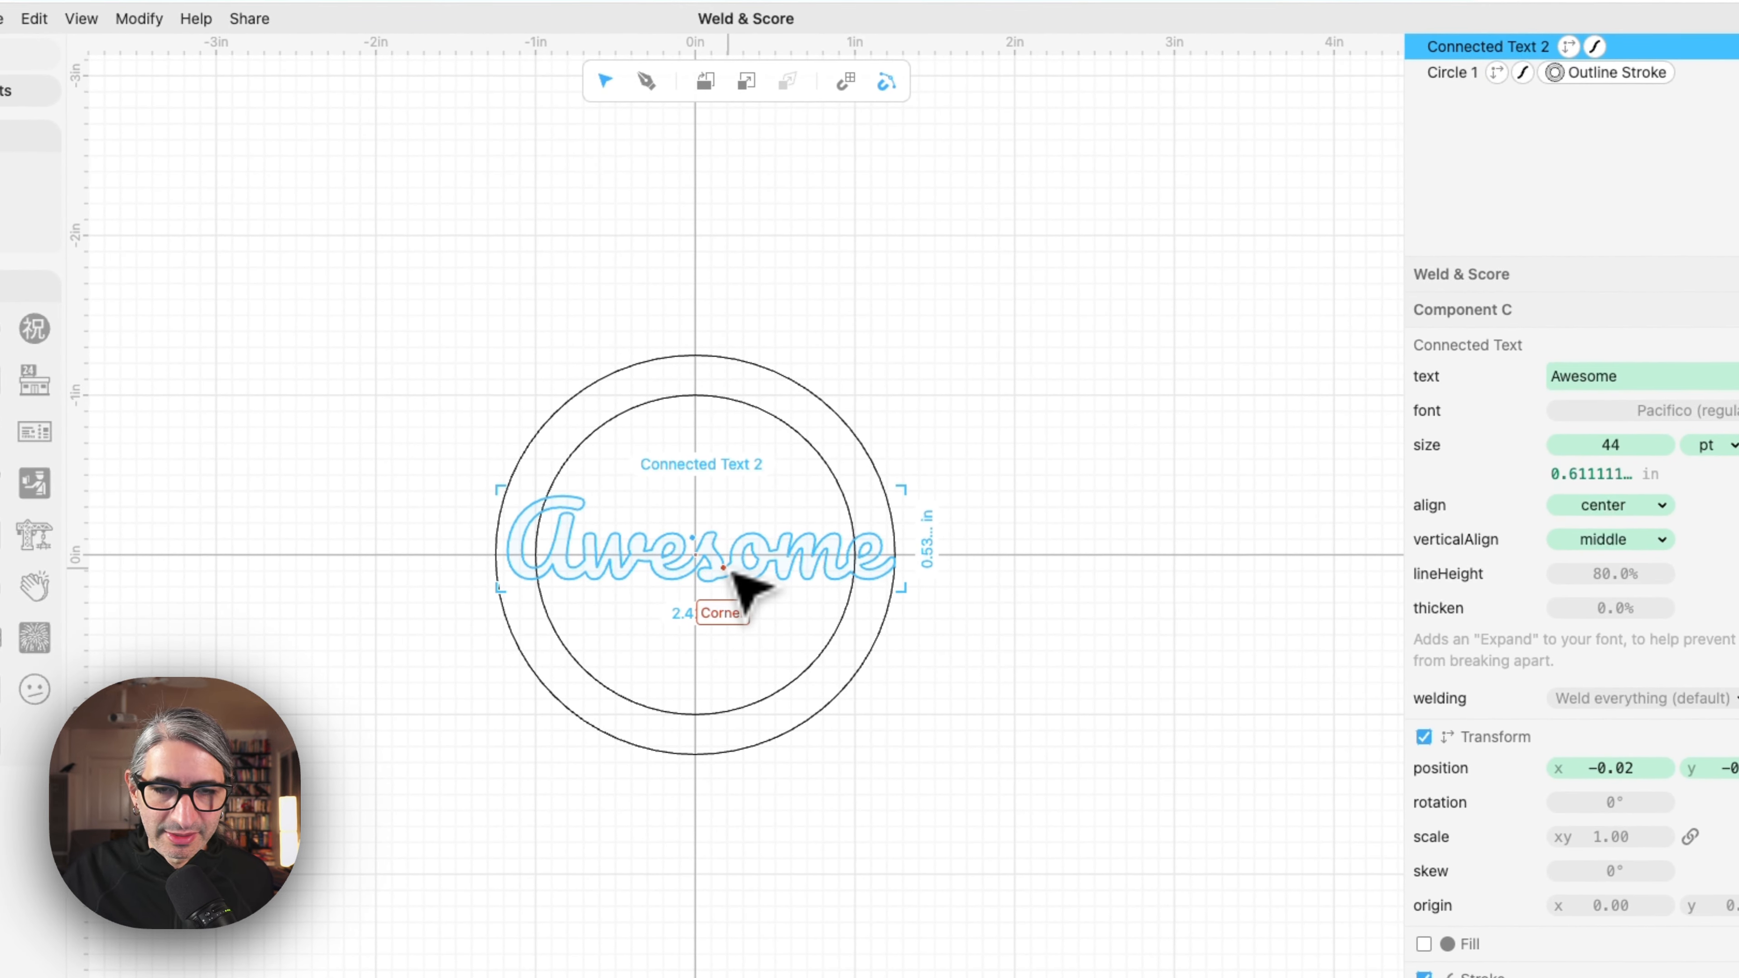
pyautogui.click(1184, 603)
# Select the ring and the "Awesome" text together and apply Weld And Score to them
pyautogui.scroll(2, 1154, 603)
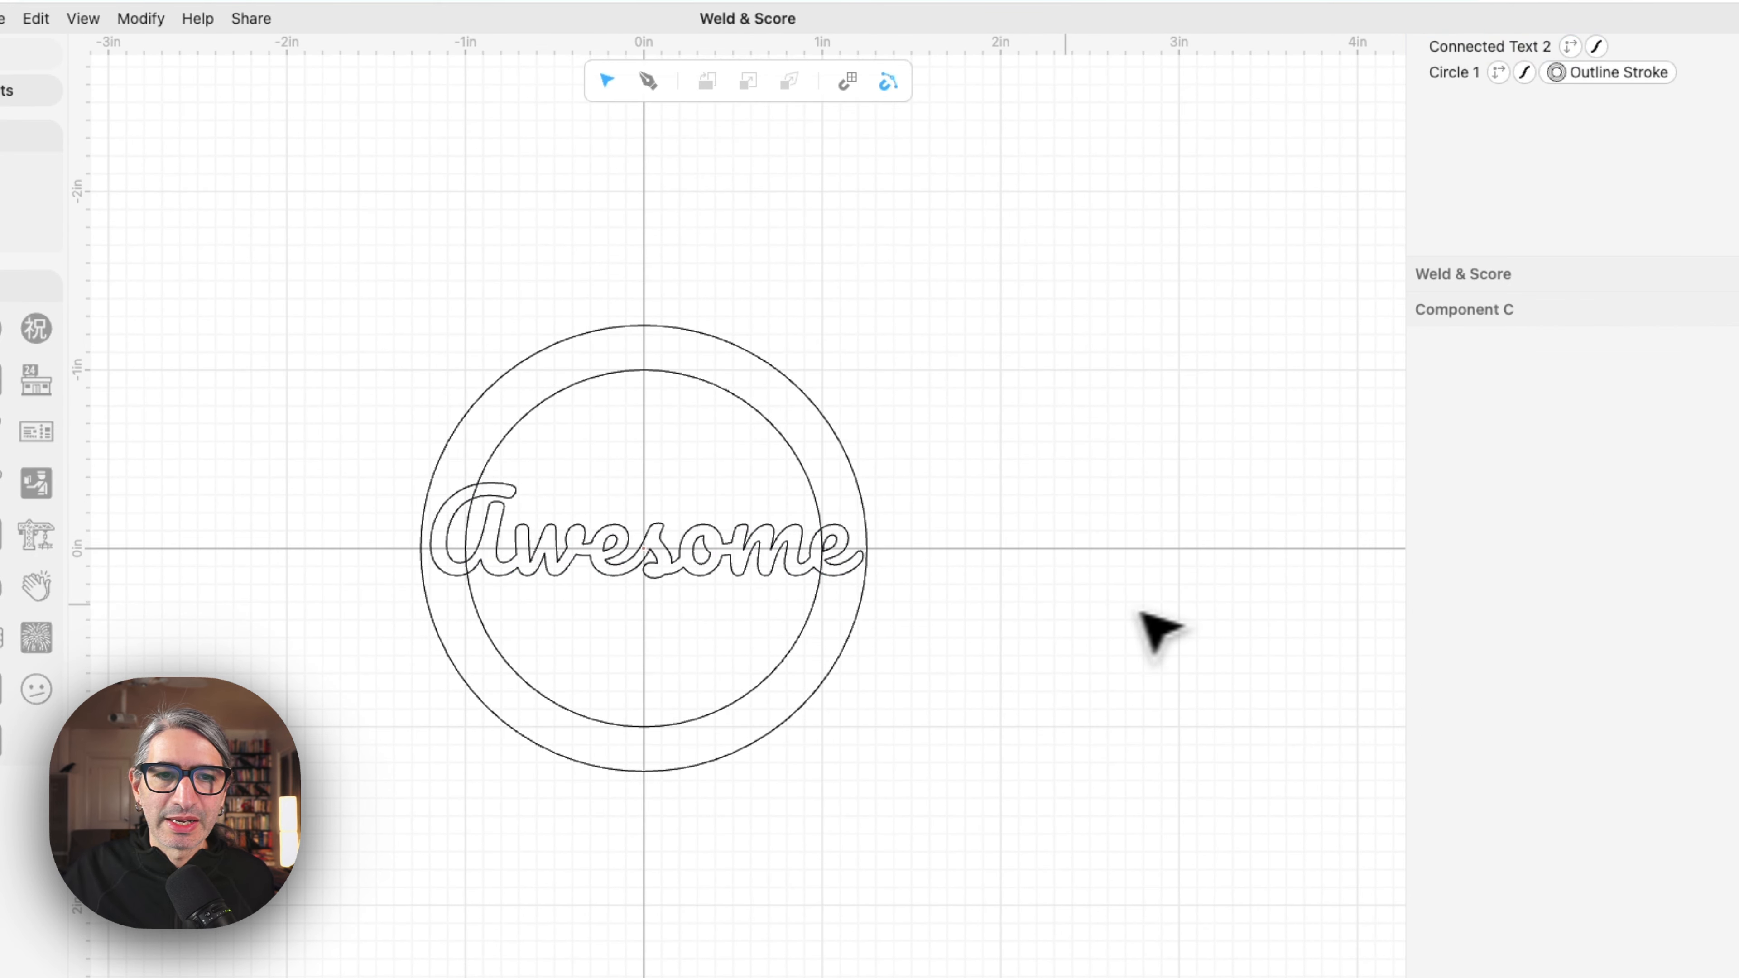
pyautogui.moveTo(1060, 606); pyautogui.dragTo(1198, 581)
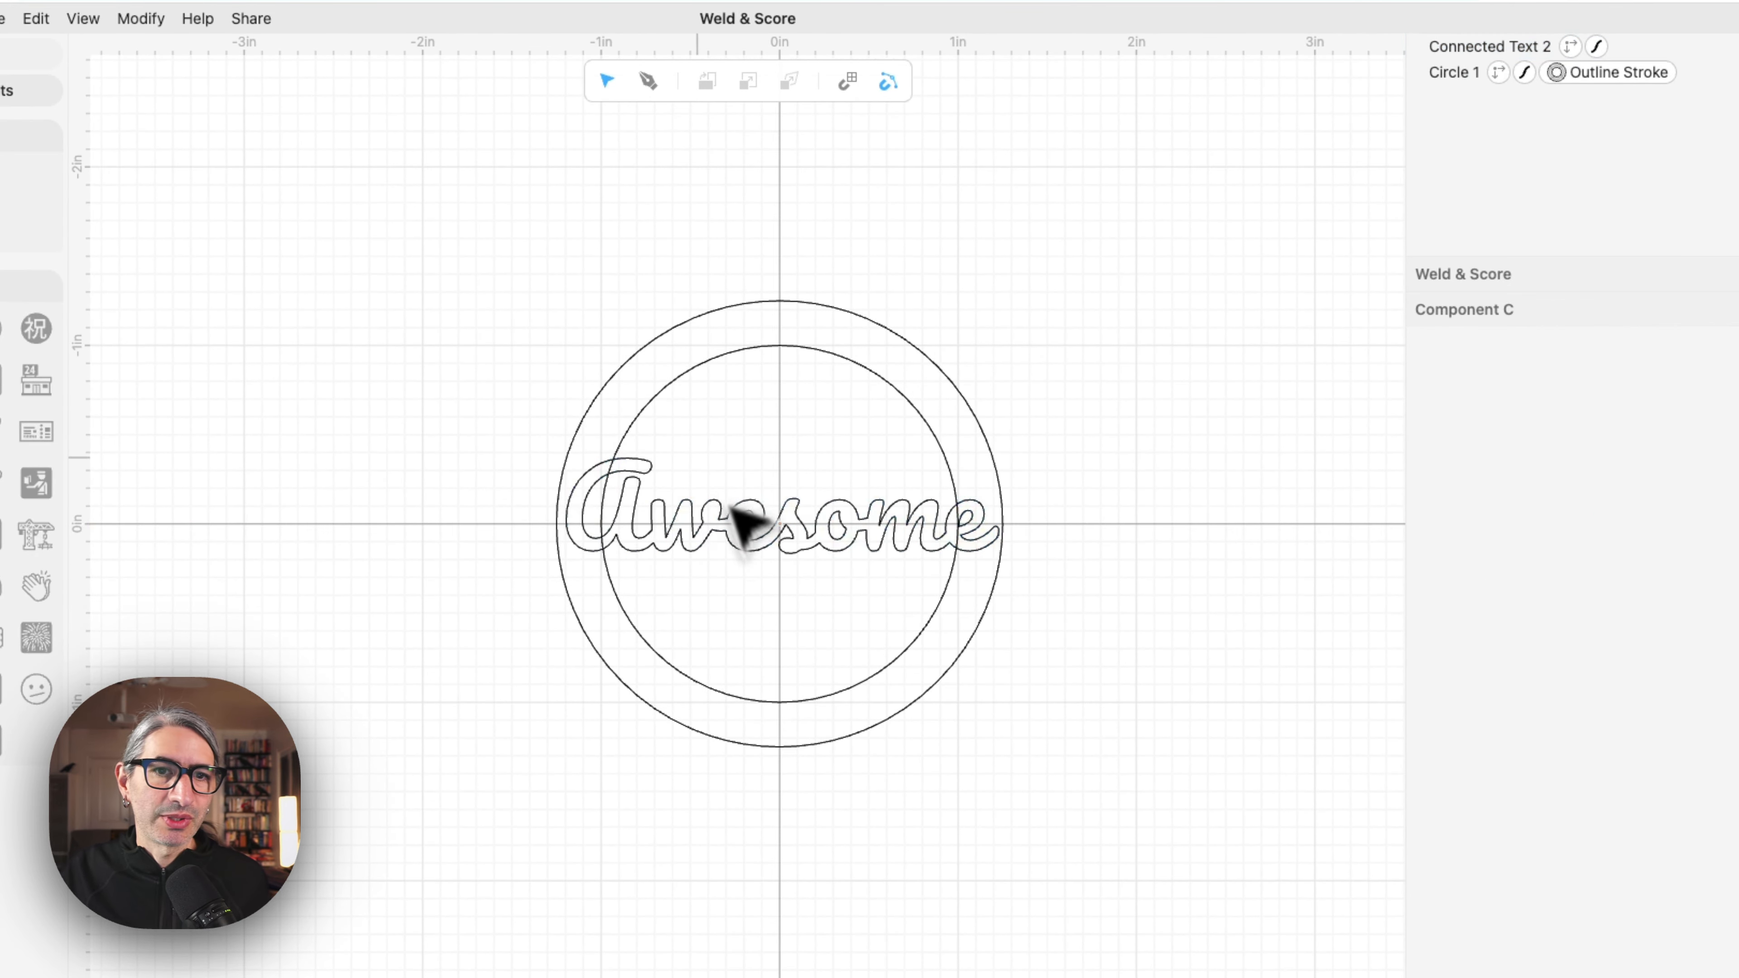
pyautogui.moveTo(480, 204); pyautogui.dragTo(1137, 905)
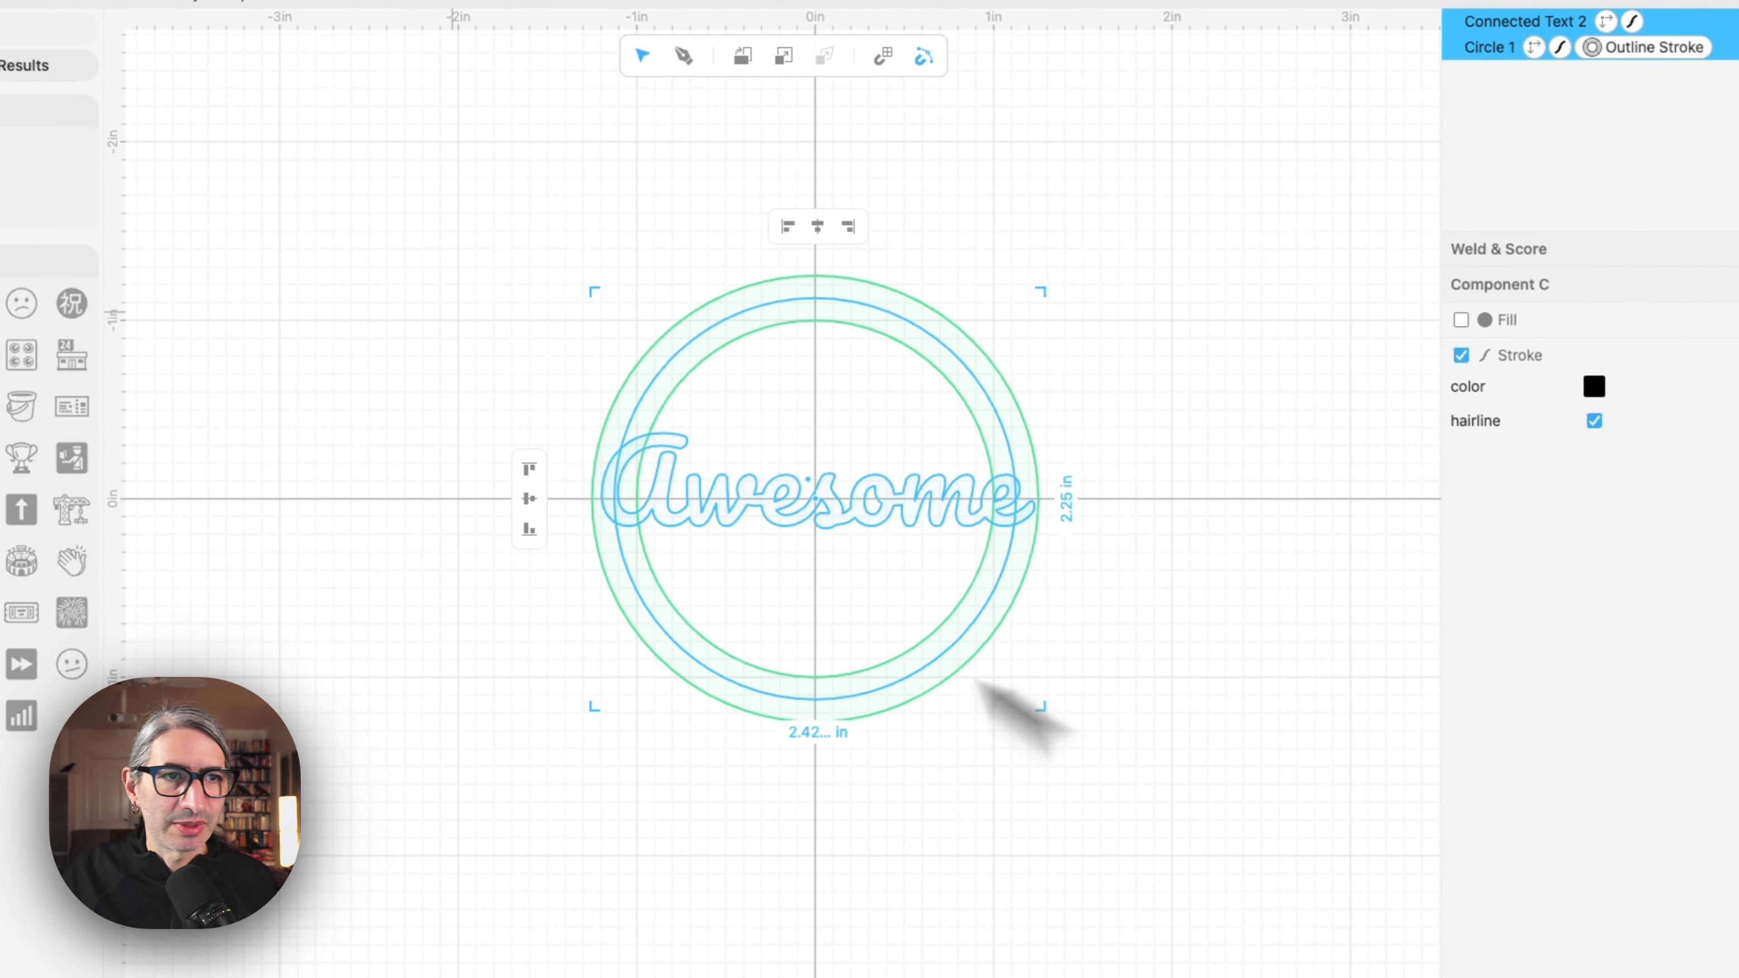
pyautogui.click(141, 19)
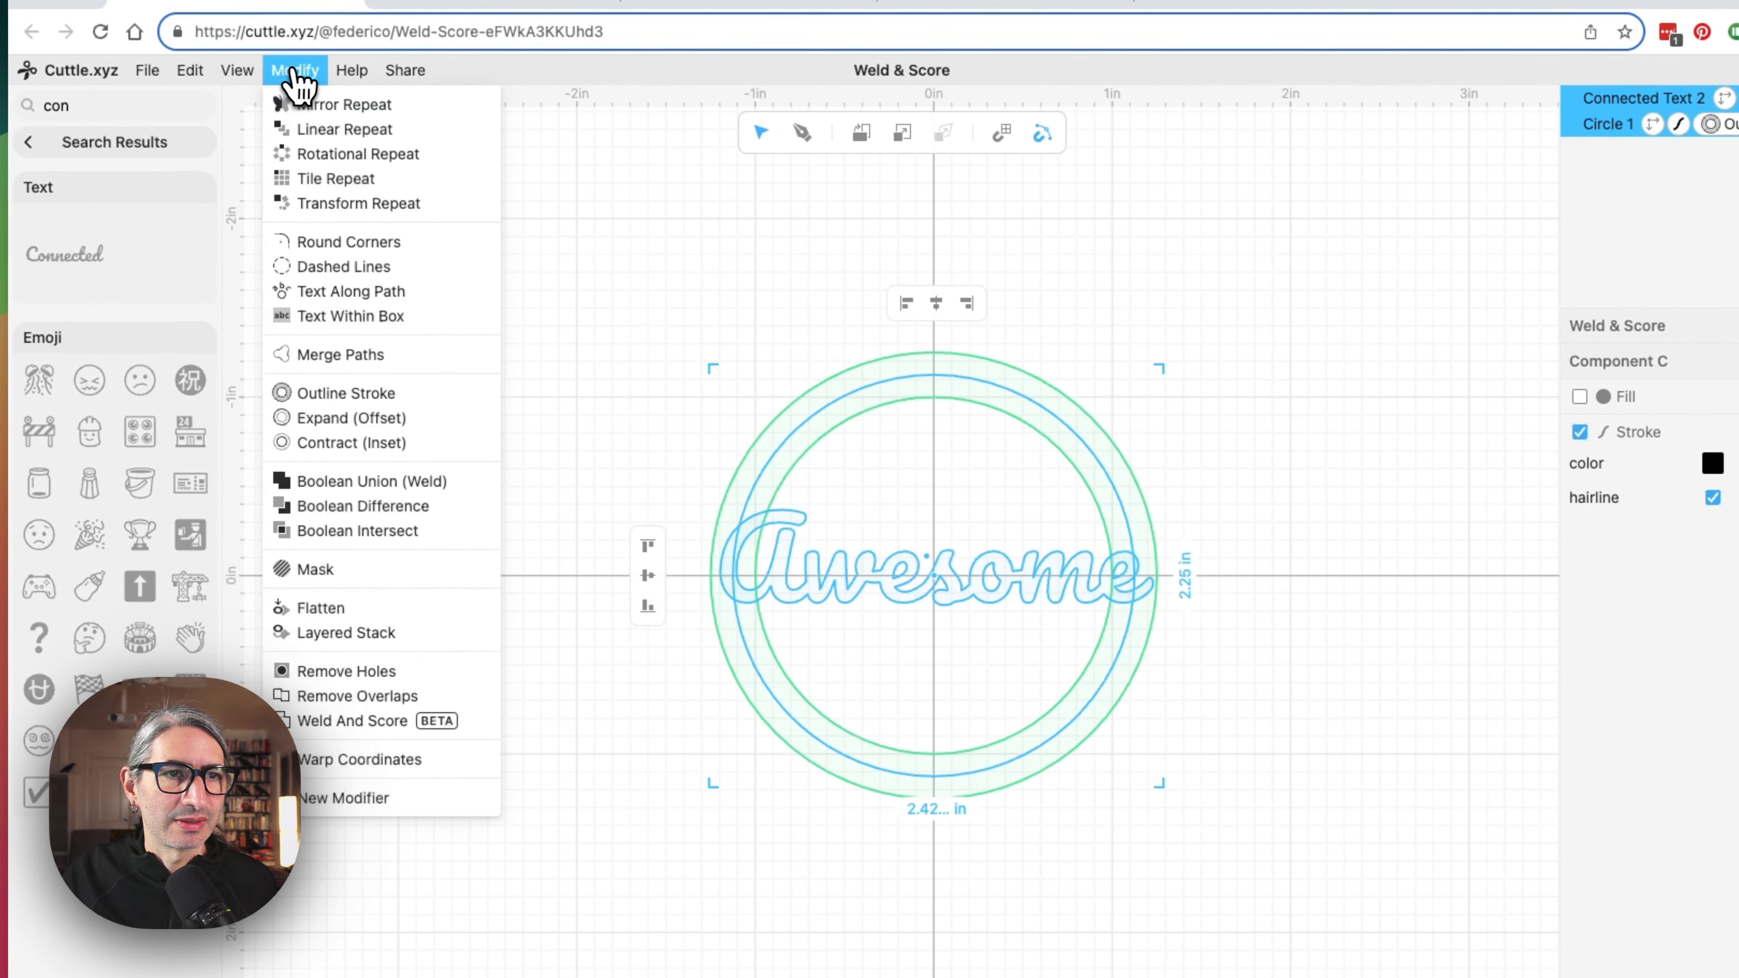
pyautogui.click(317, 483)
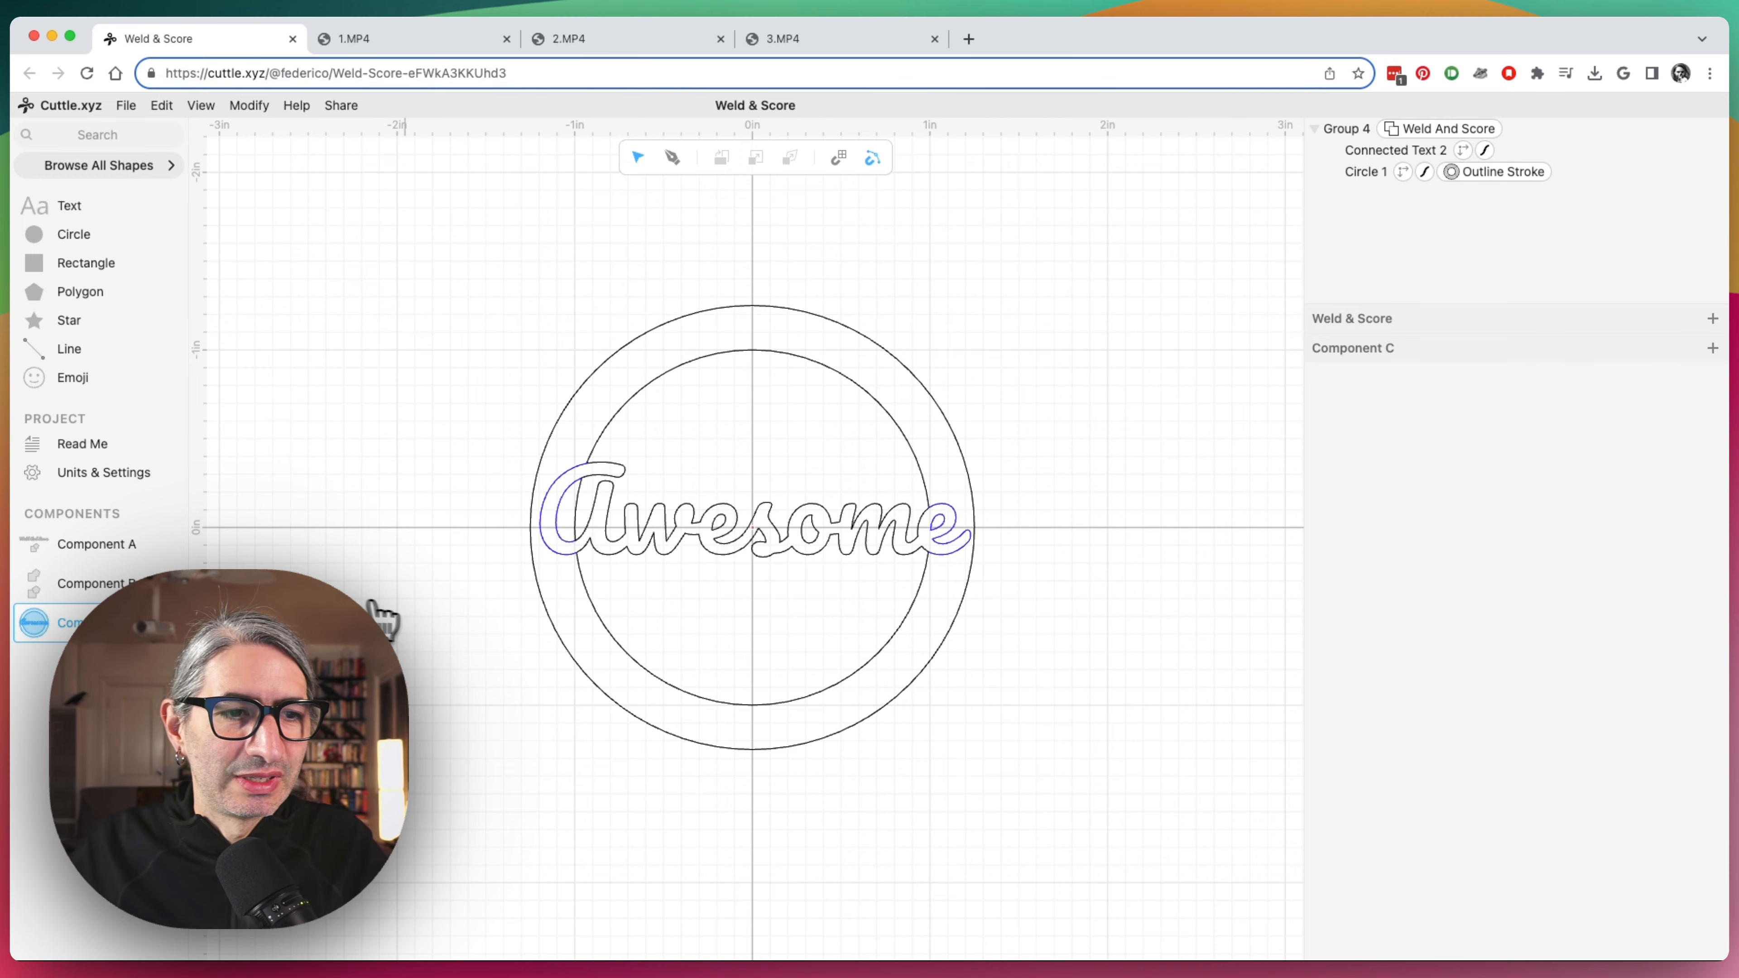
# Duplicate Component C and open the copy for editing
pyautogui.rightClick(179, 620)
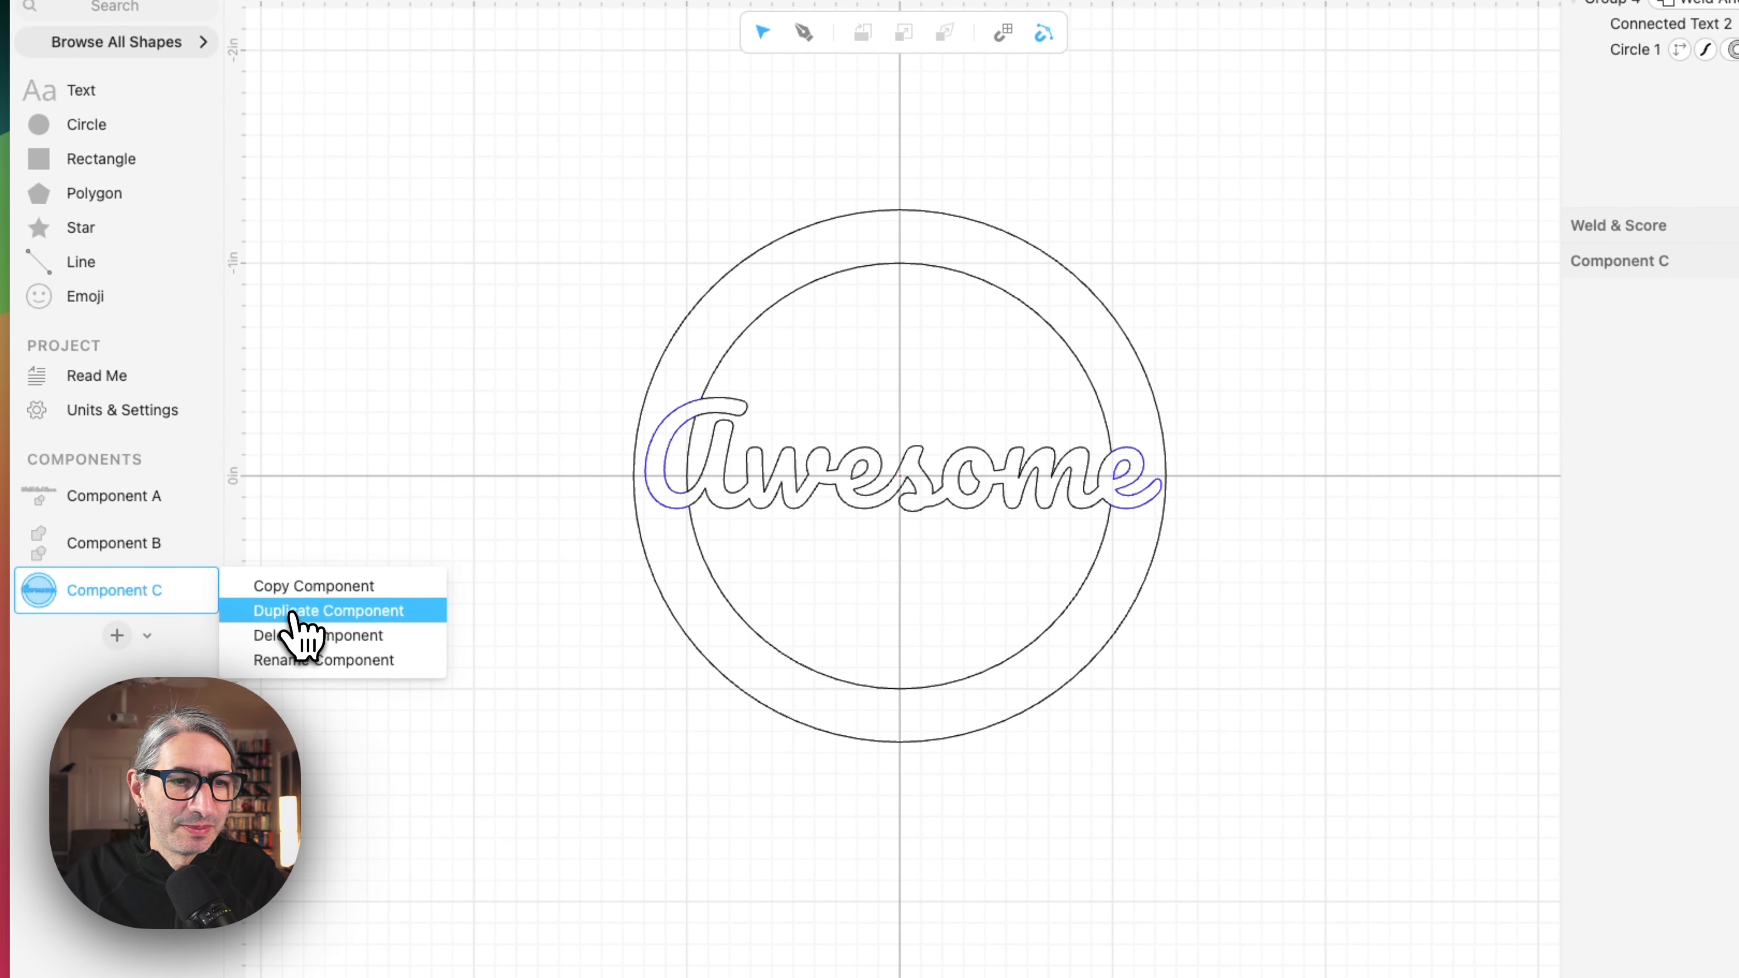
pyautogui.click(246, 639)
pyautogui.click(106, 635)
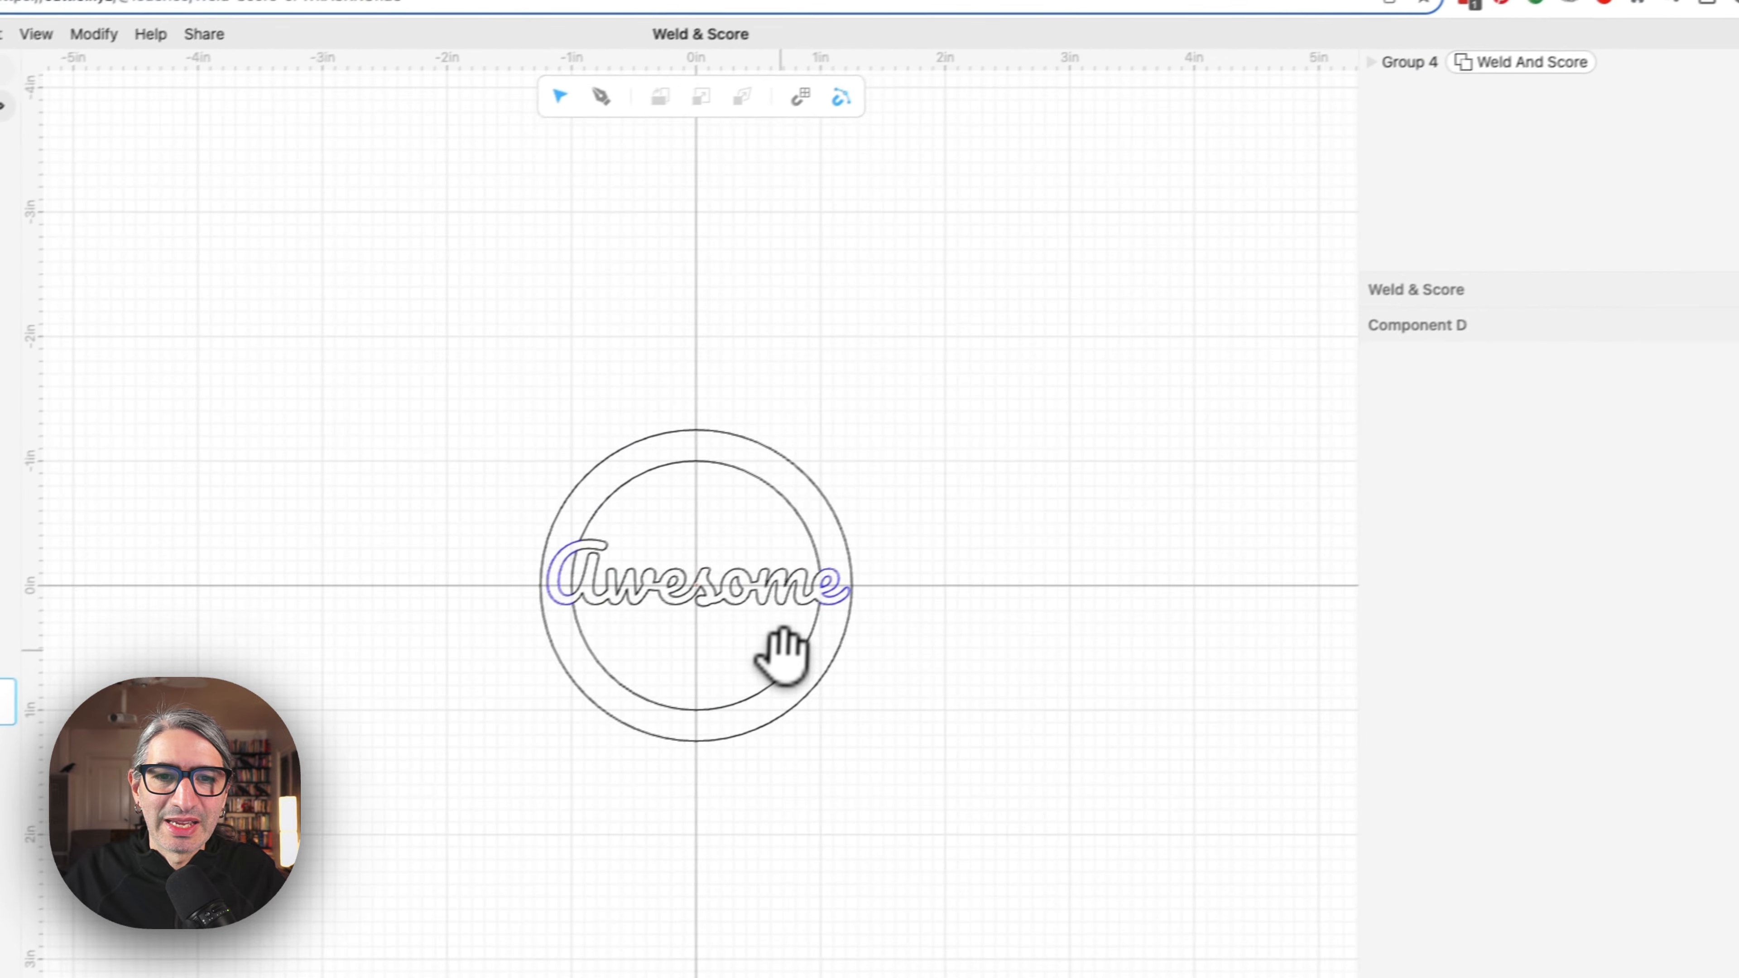
pyautogui.scroll(-2, 743, 661)
pyautogui.click(699, 544)
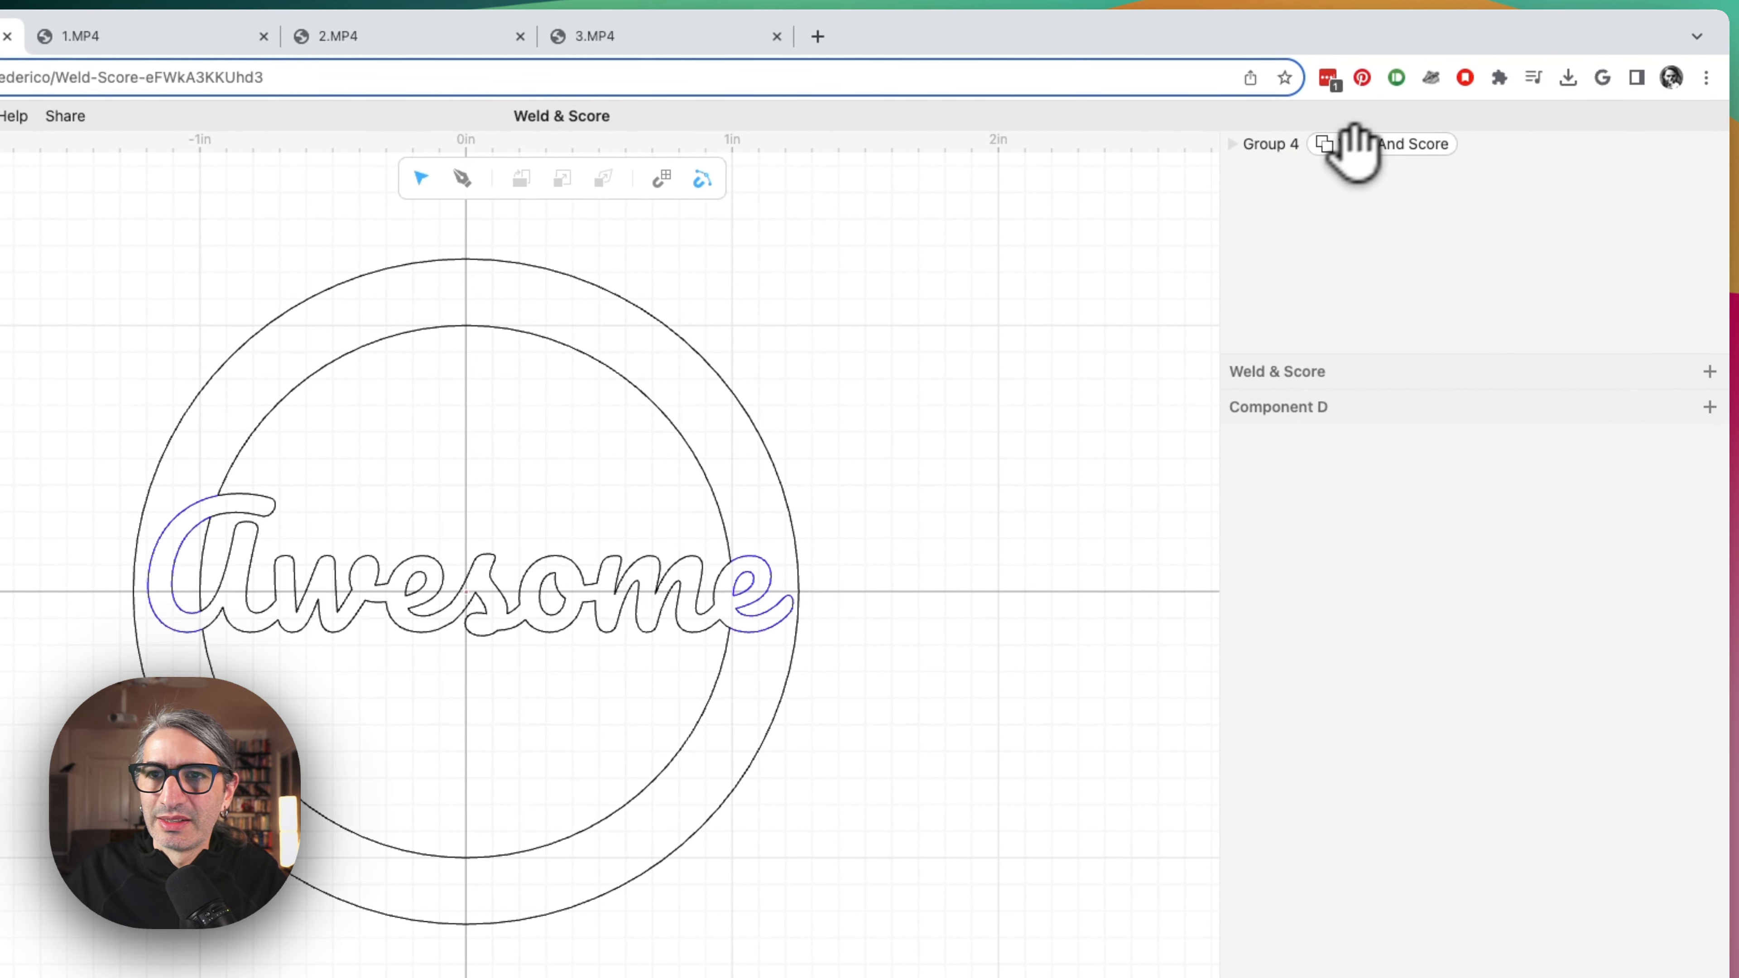
# Change the font of the connected text inside the Weld And Score group to Notable
pyautogui.click(1233, 144)
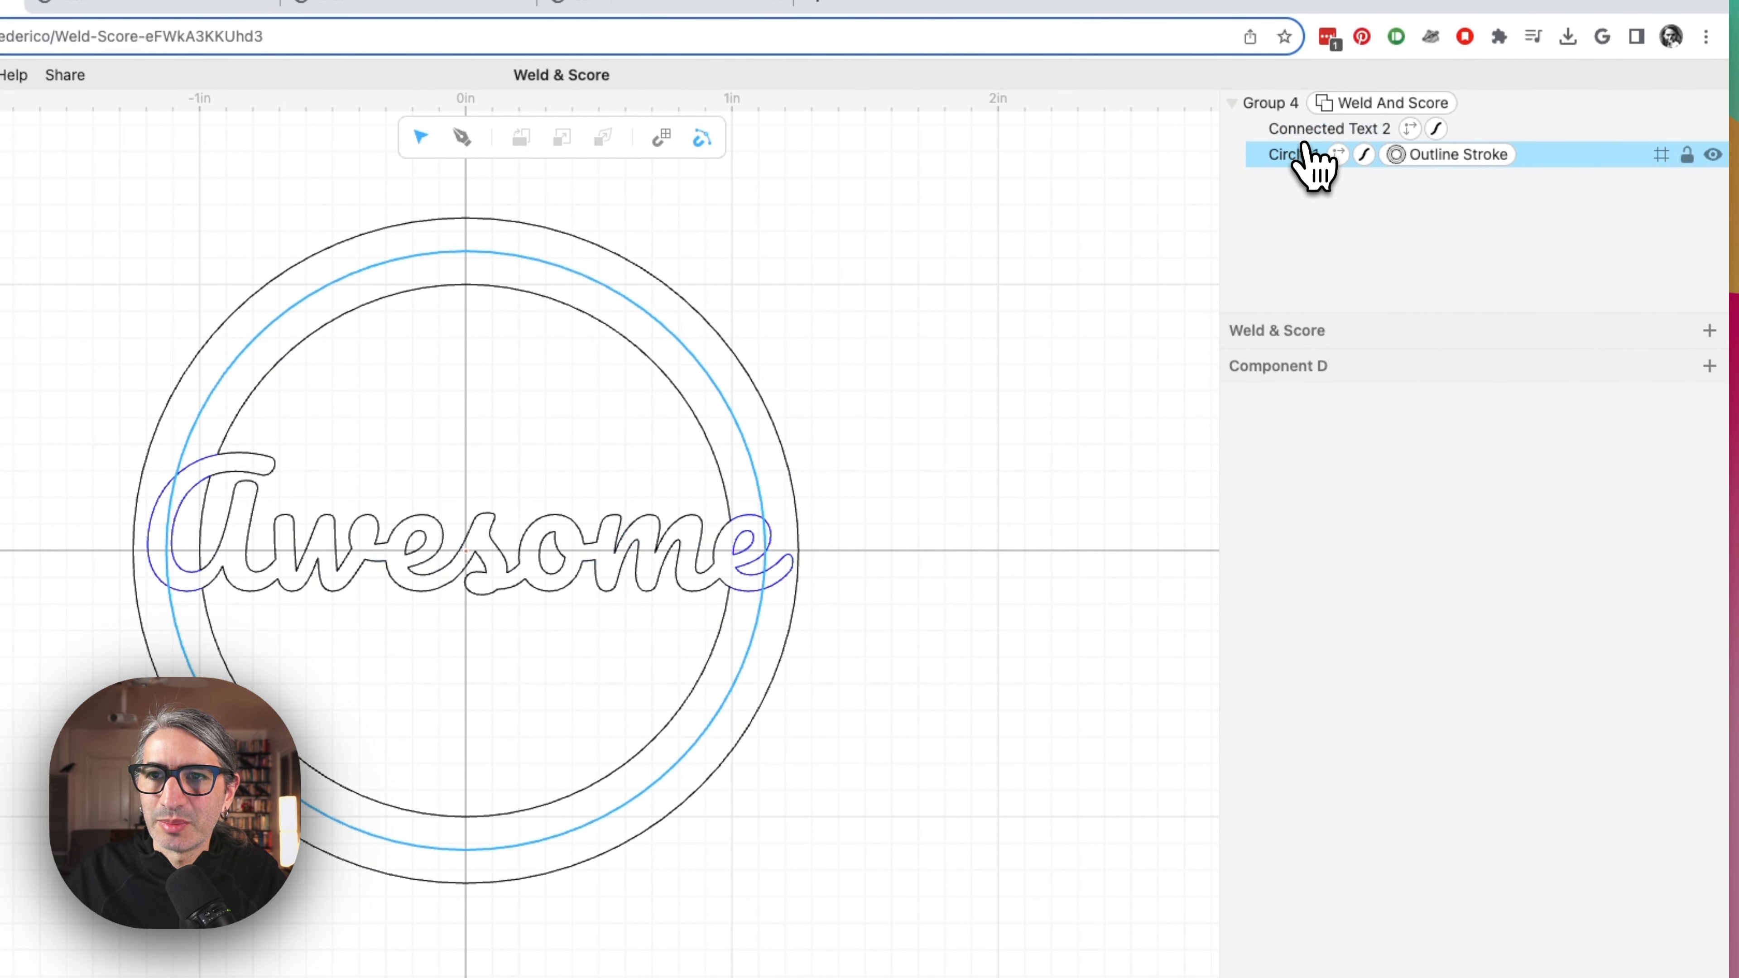
pyautogui.click(1310, 130)
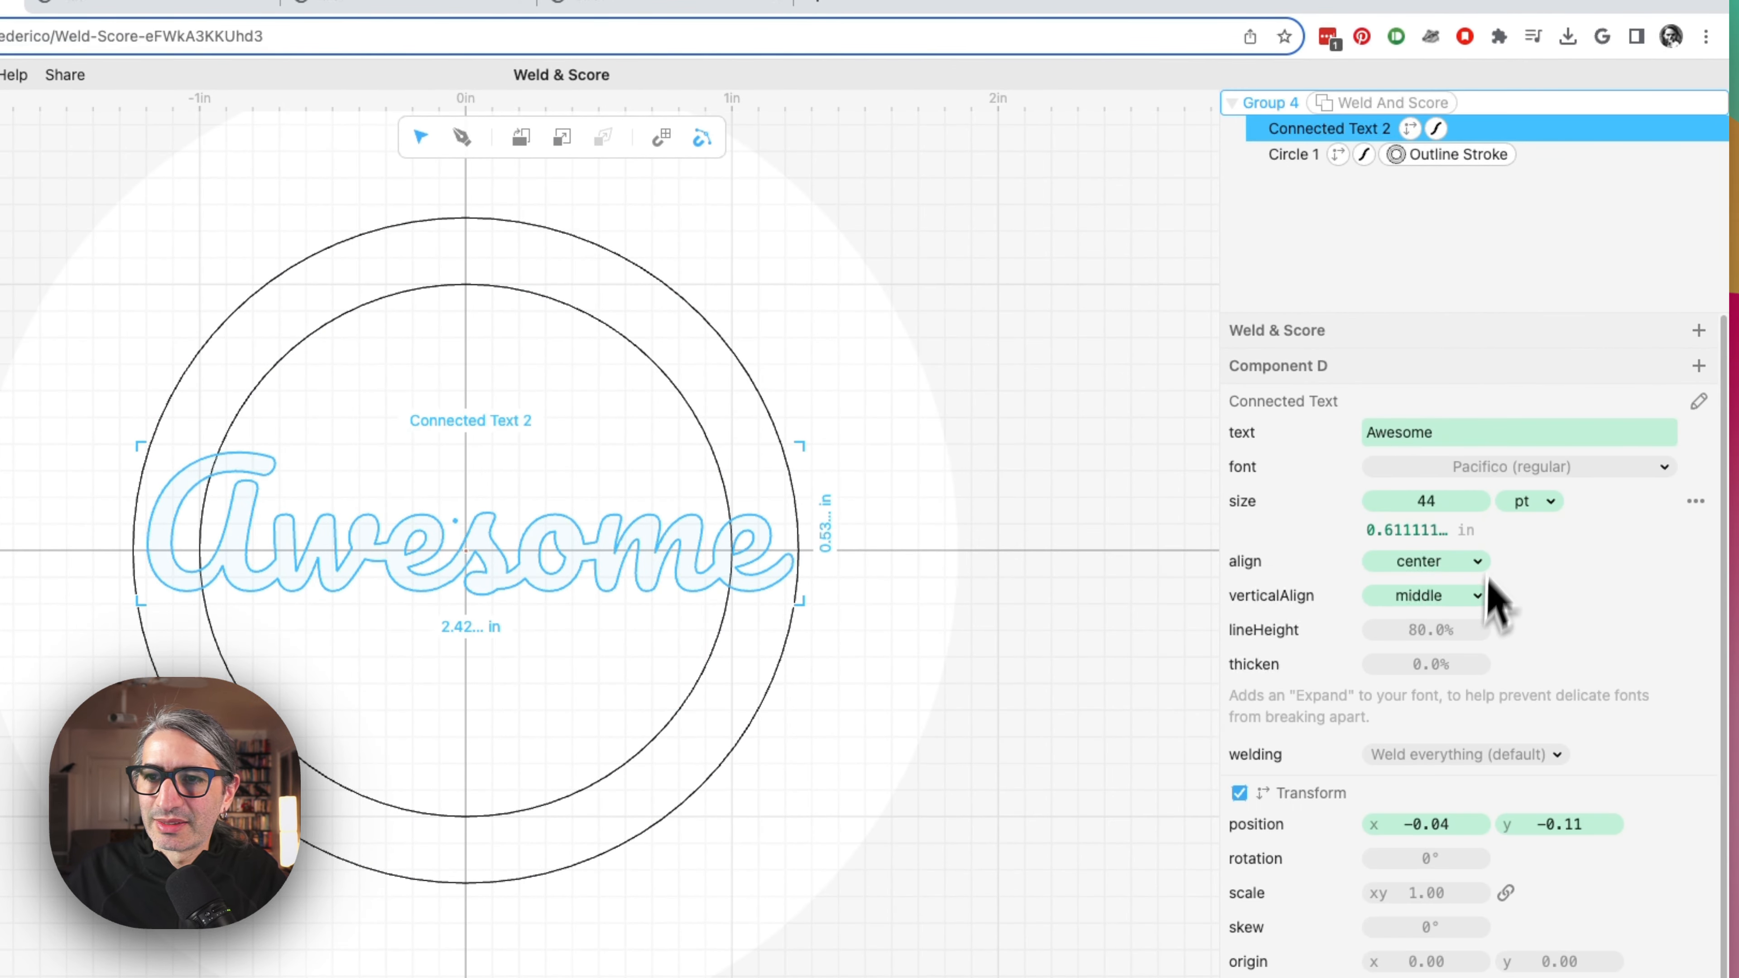
pyautogui.click(1545, 477)
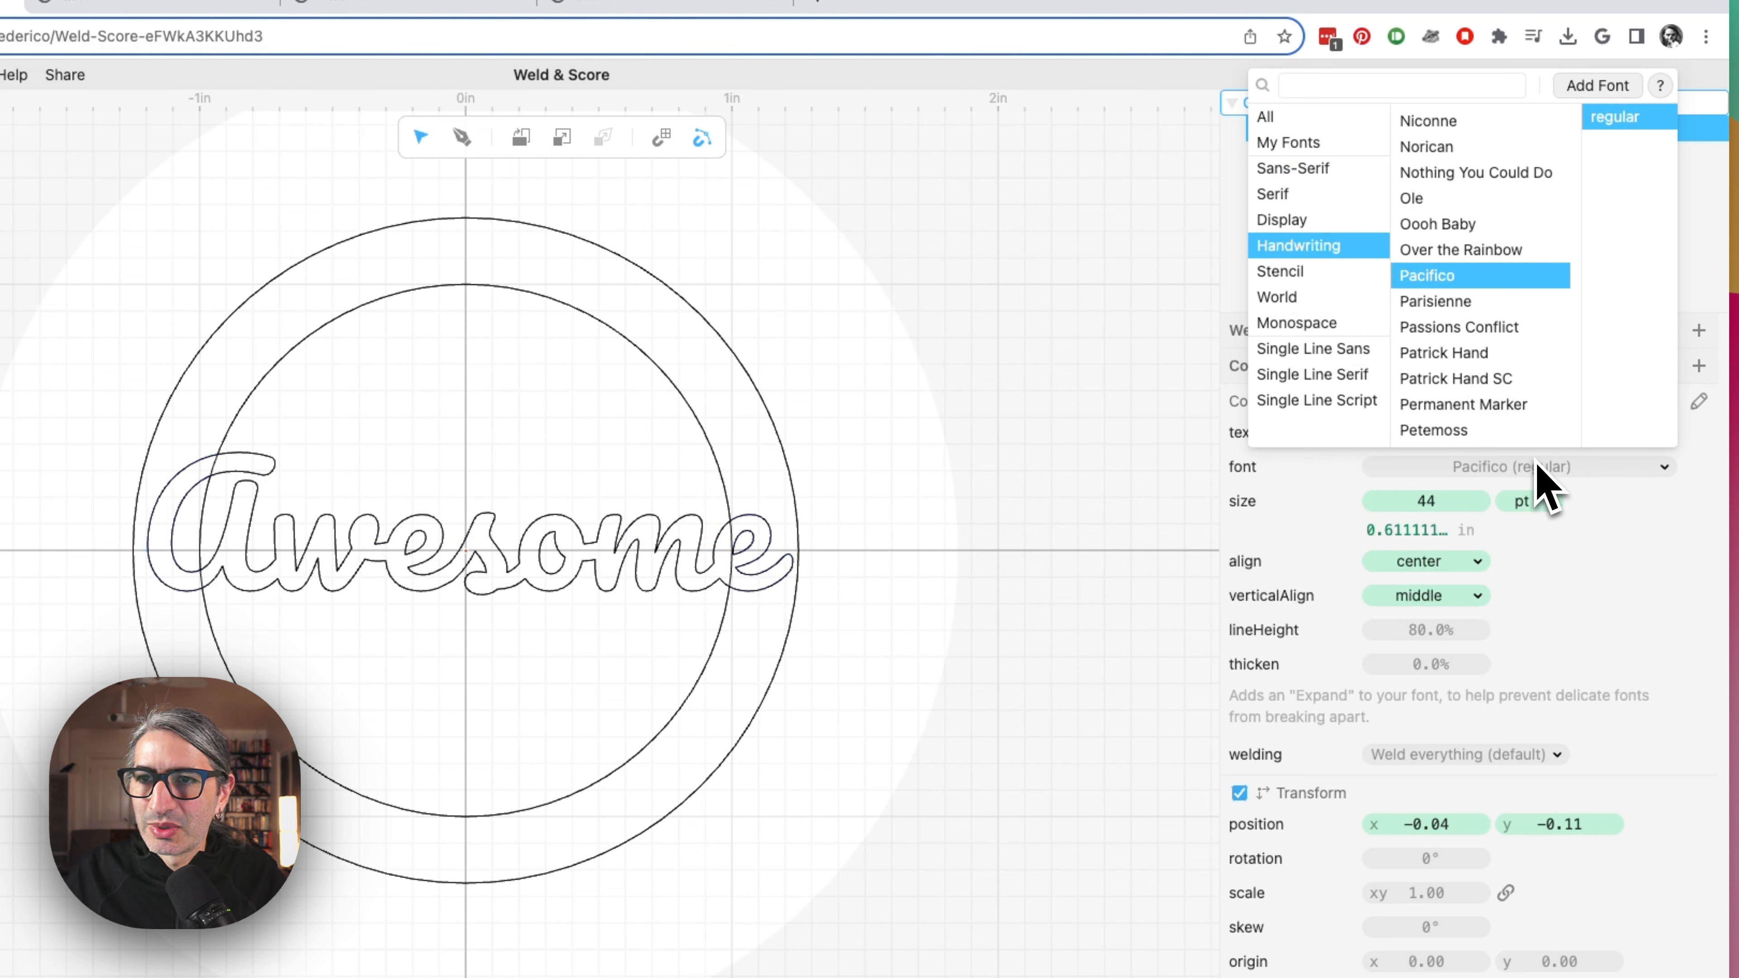
pyautogui.click(1456, 81)
pyautogui.write('no')
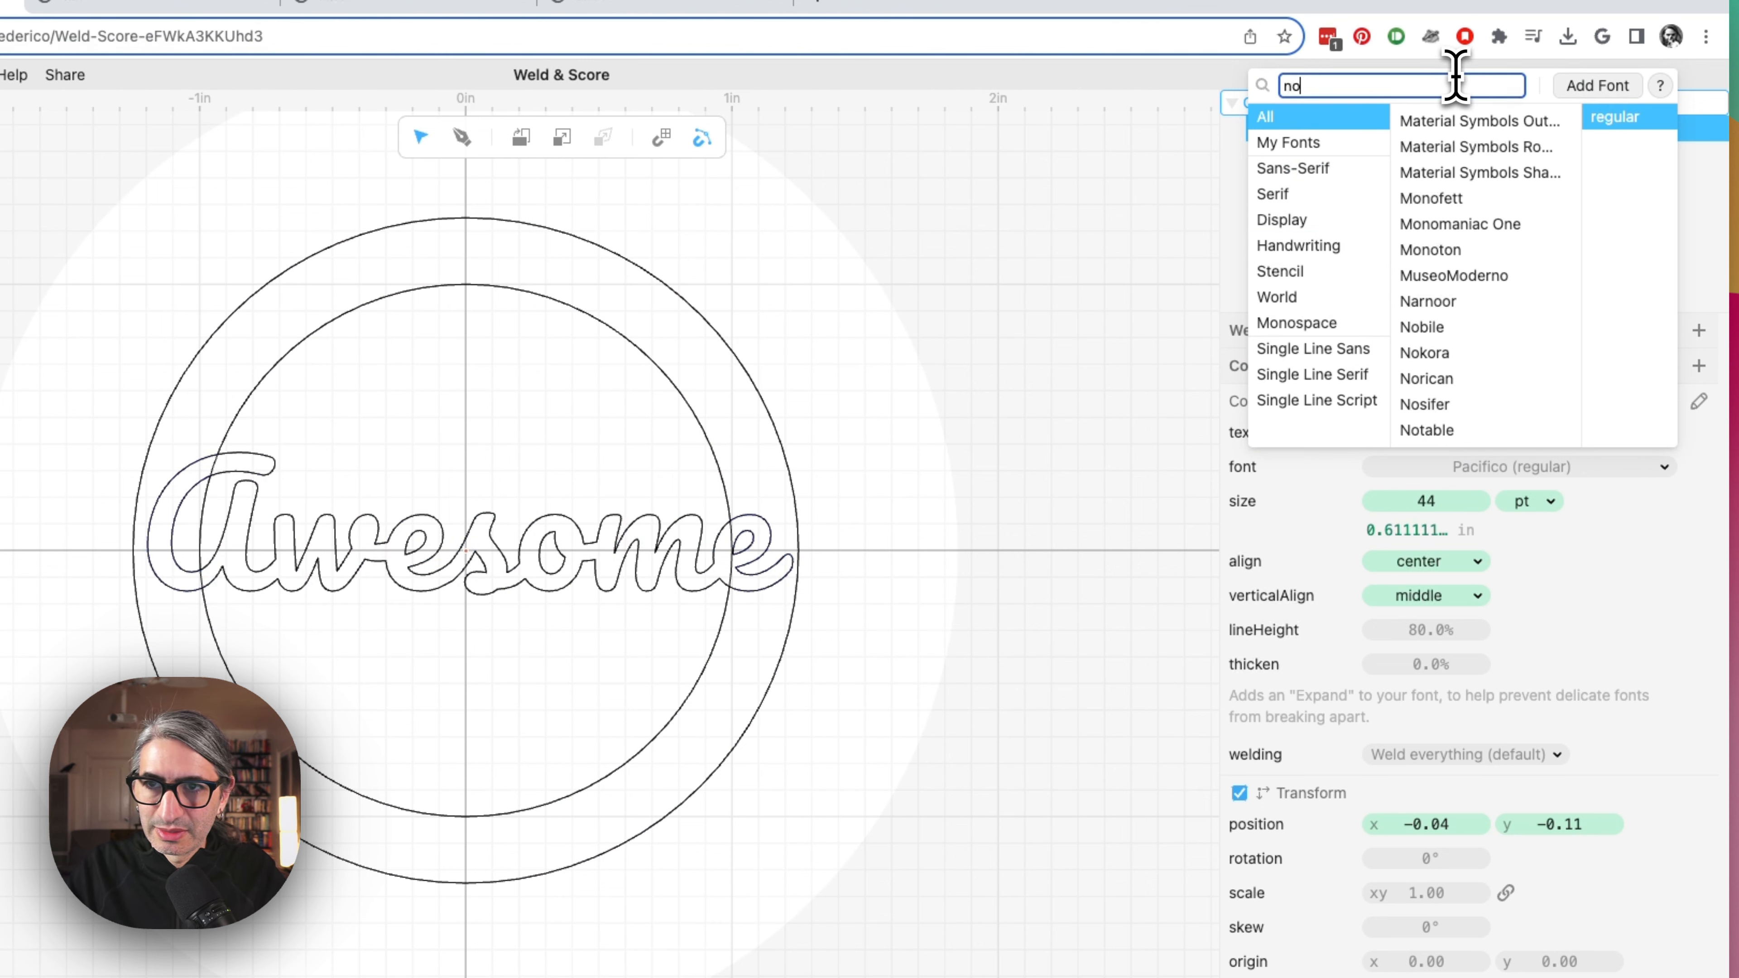
pyautogui.write('t')
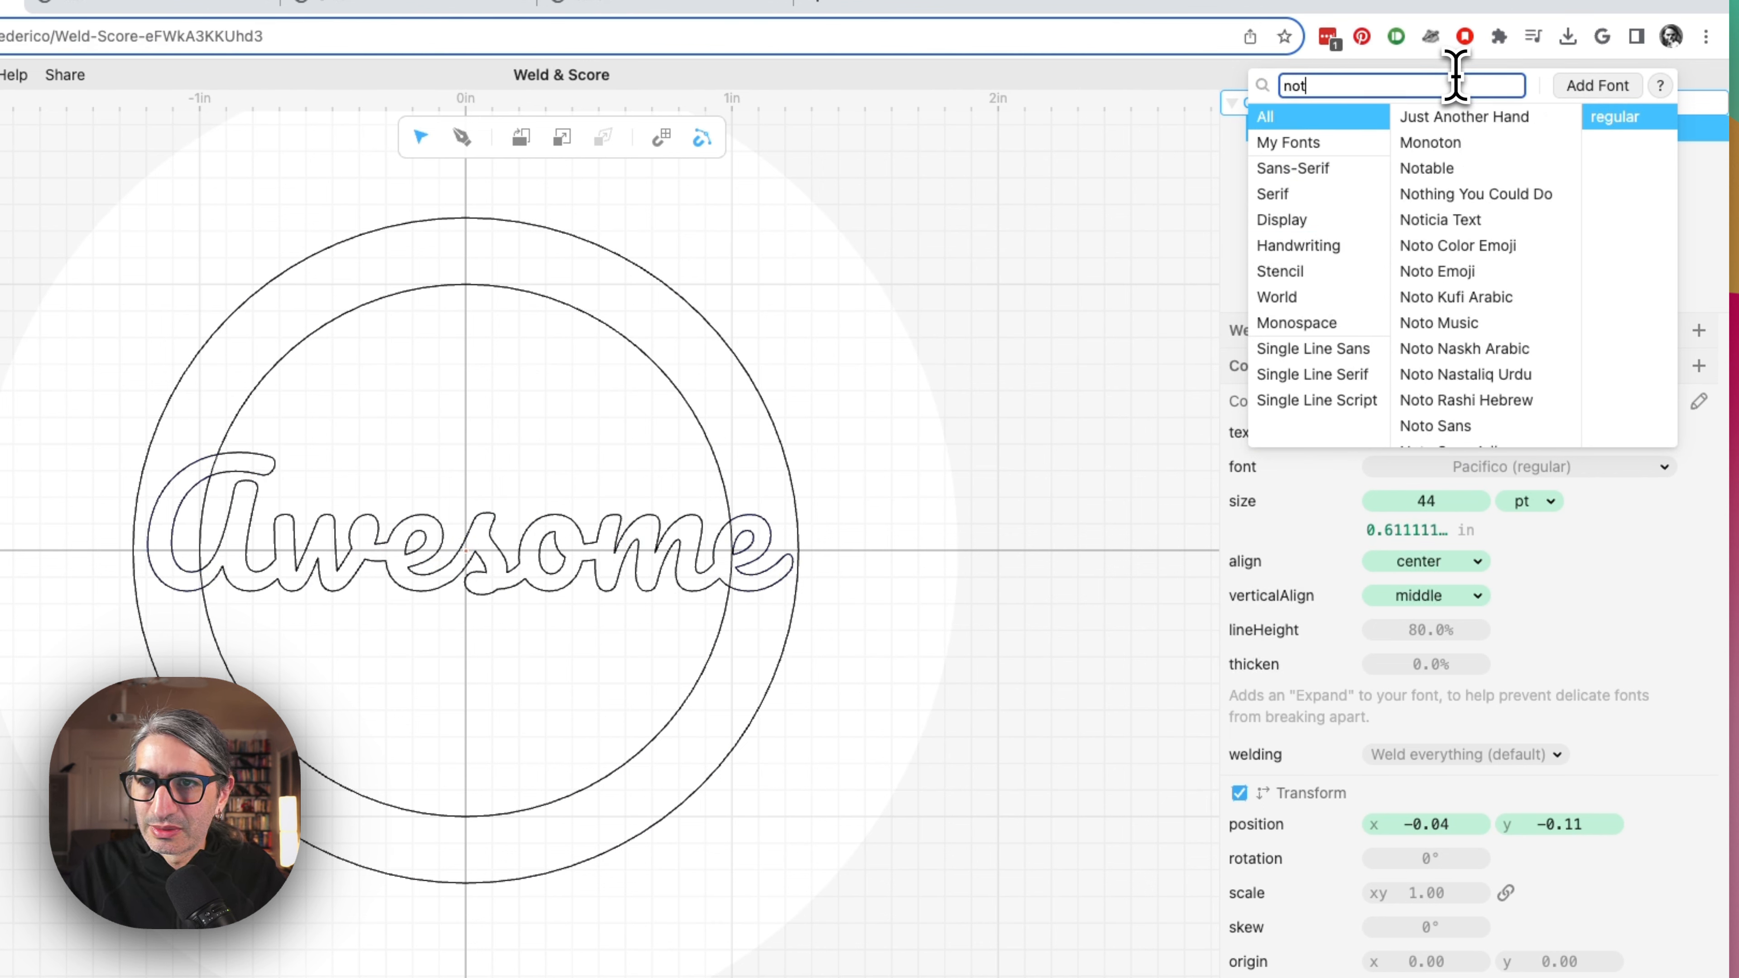
pyautogui.click(1445, 171)
pyautogui.click(1058, 773)
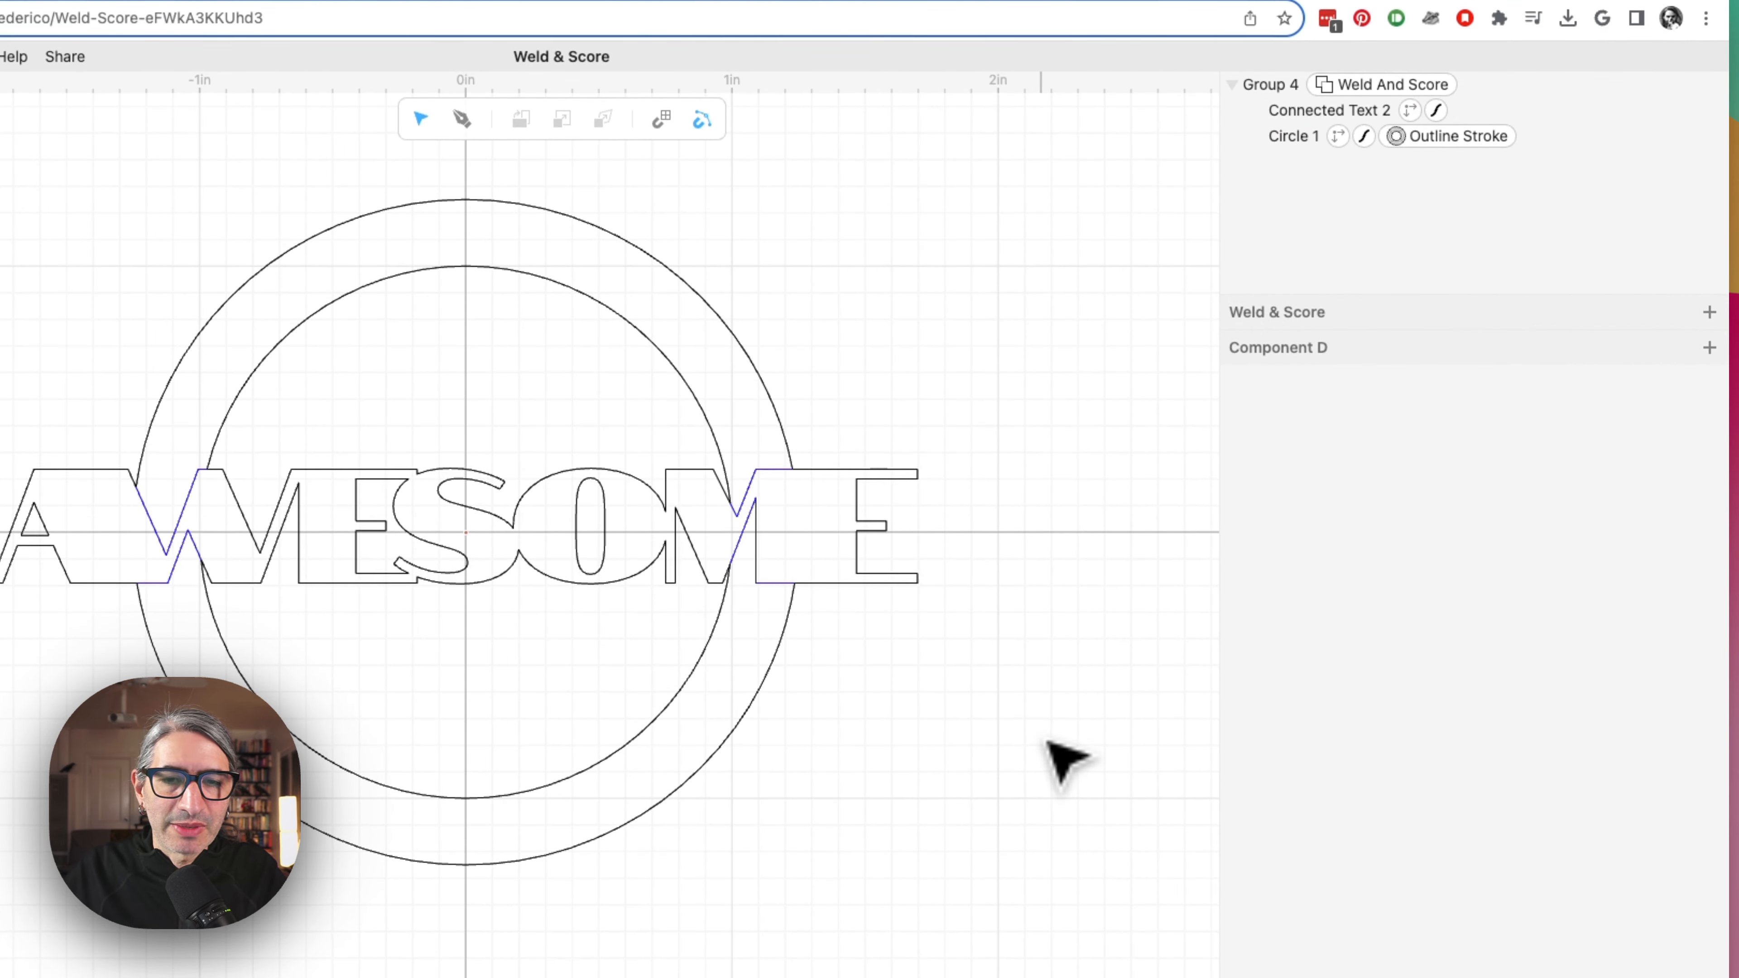
# Reduce the connected text's size to 30 pt to fit it within the ring's outer edge
pyautogui.scroll(-3, 1058, 766)
pyautogui.scroll(2, 1046, 738)
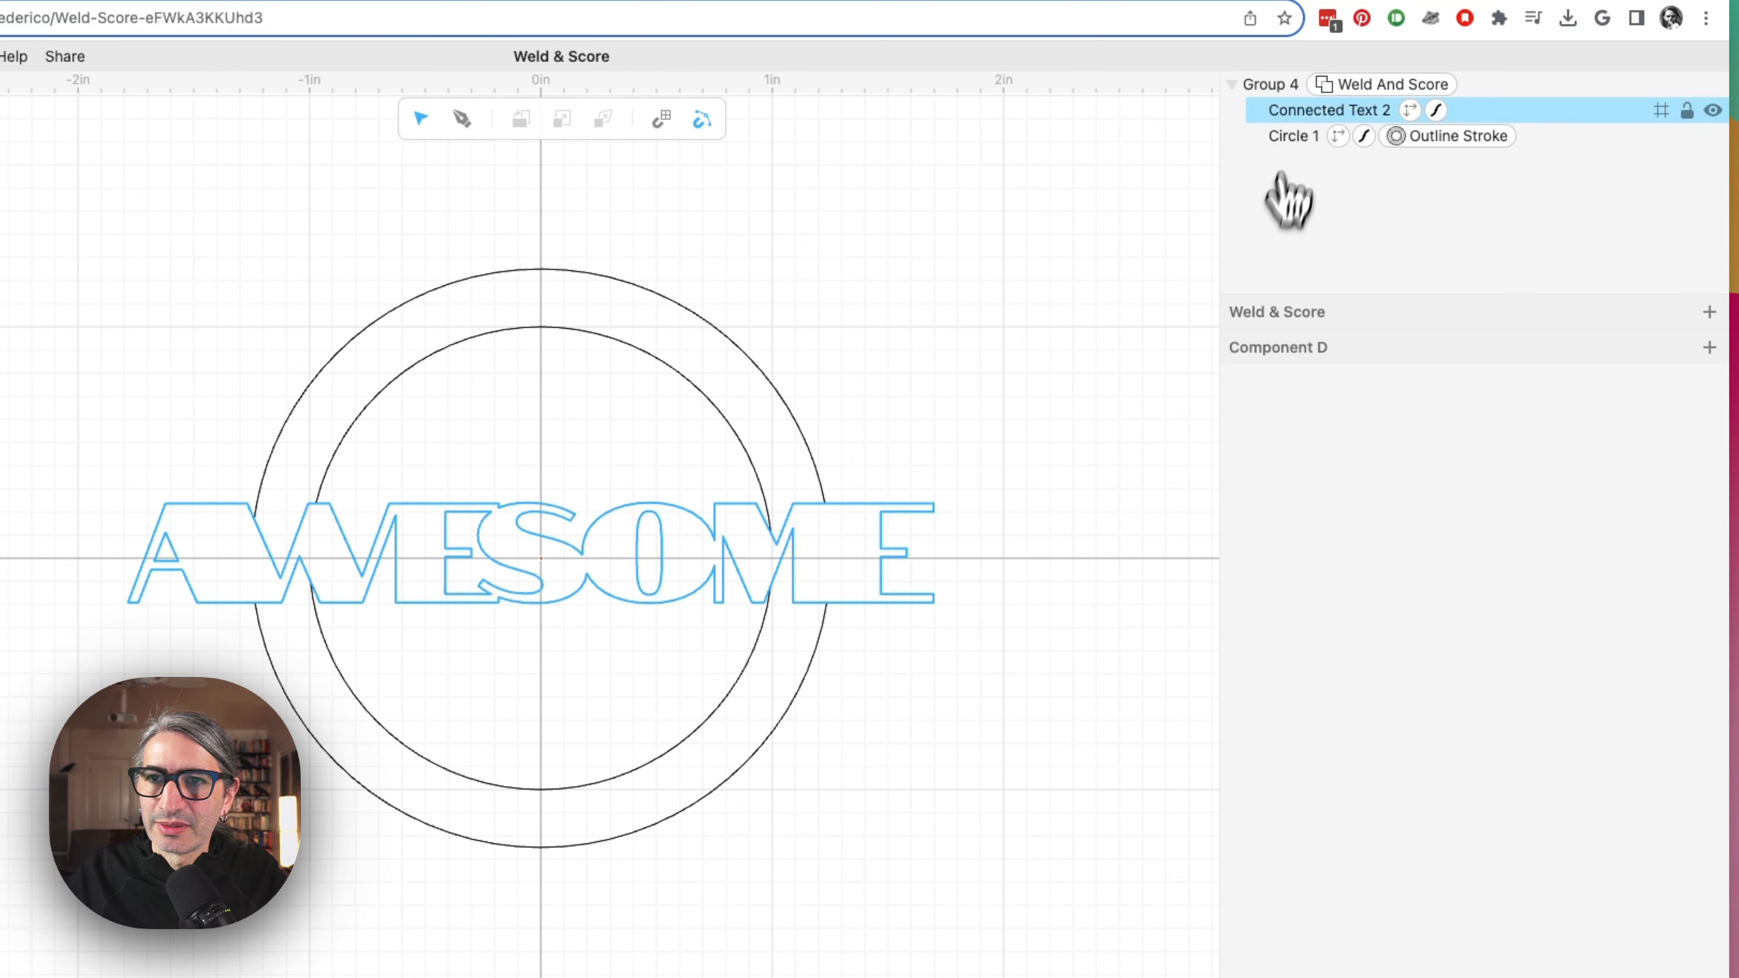
pyautogui.click(1287, 111)
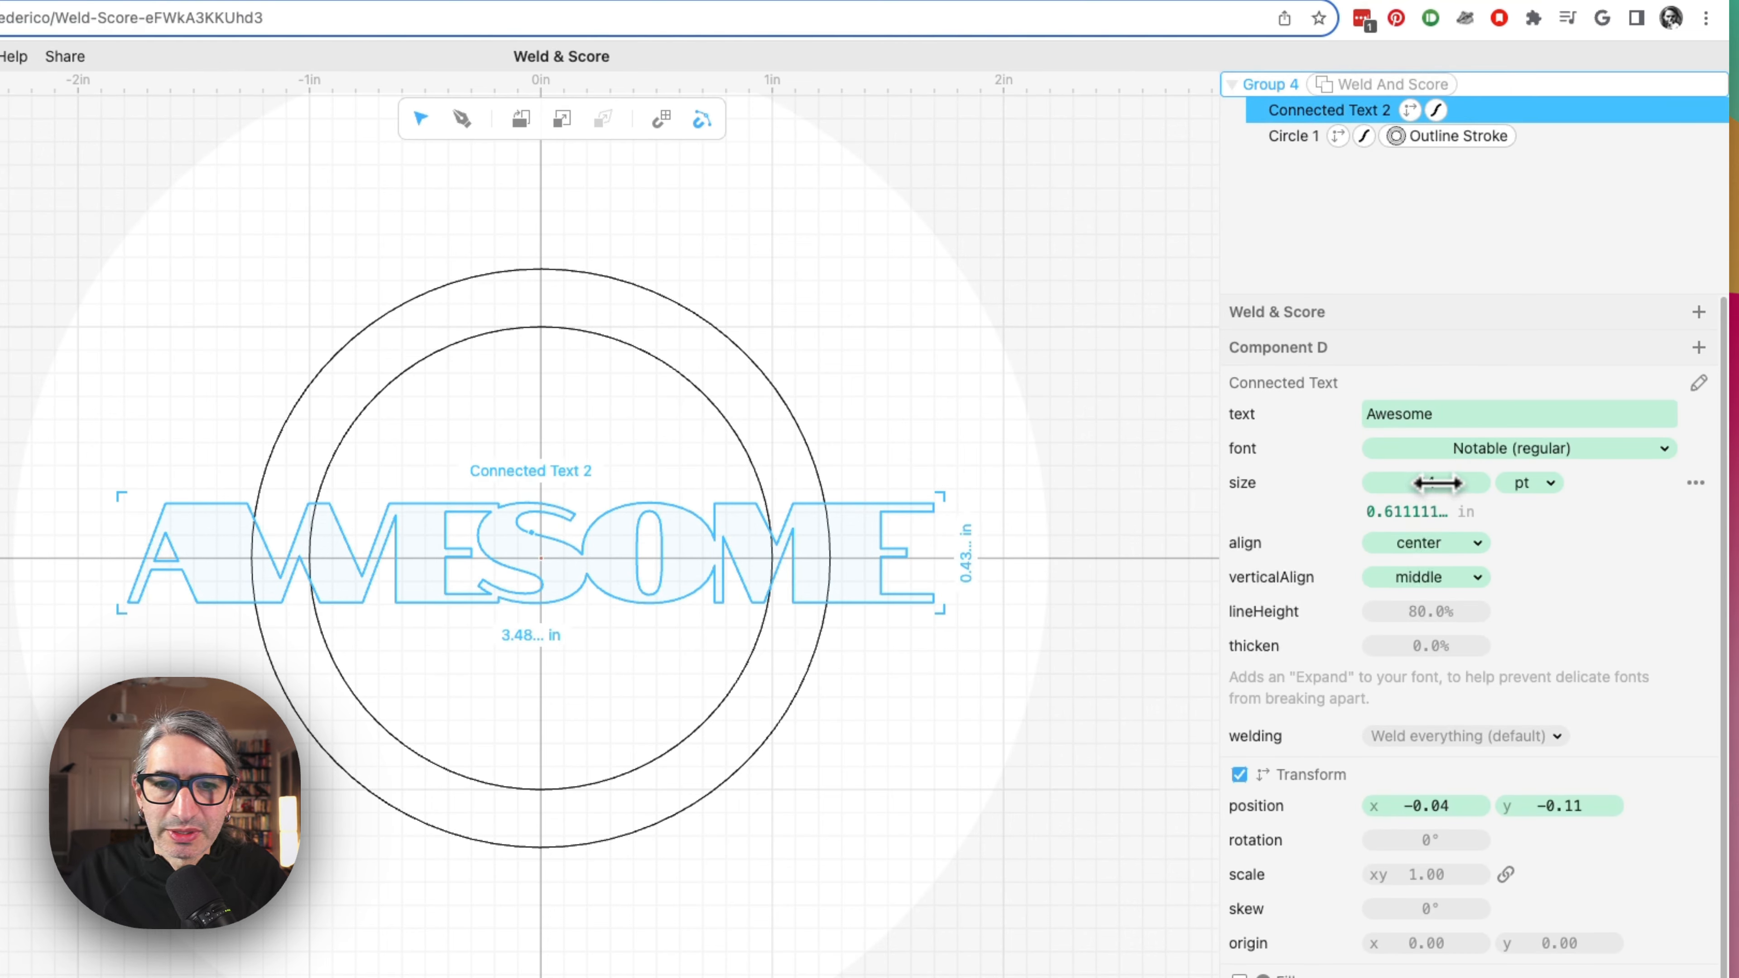
pyautogui.moveTo(1438, 483); pyautogui.dragTo(1391, 494)
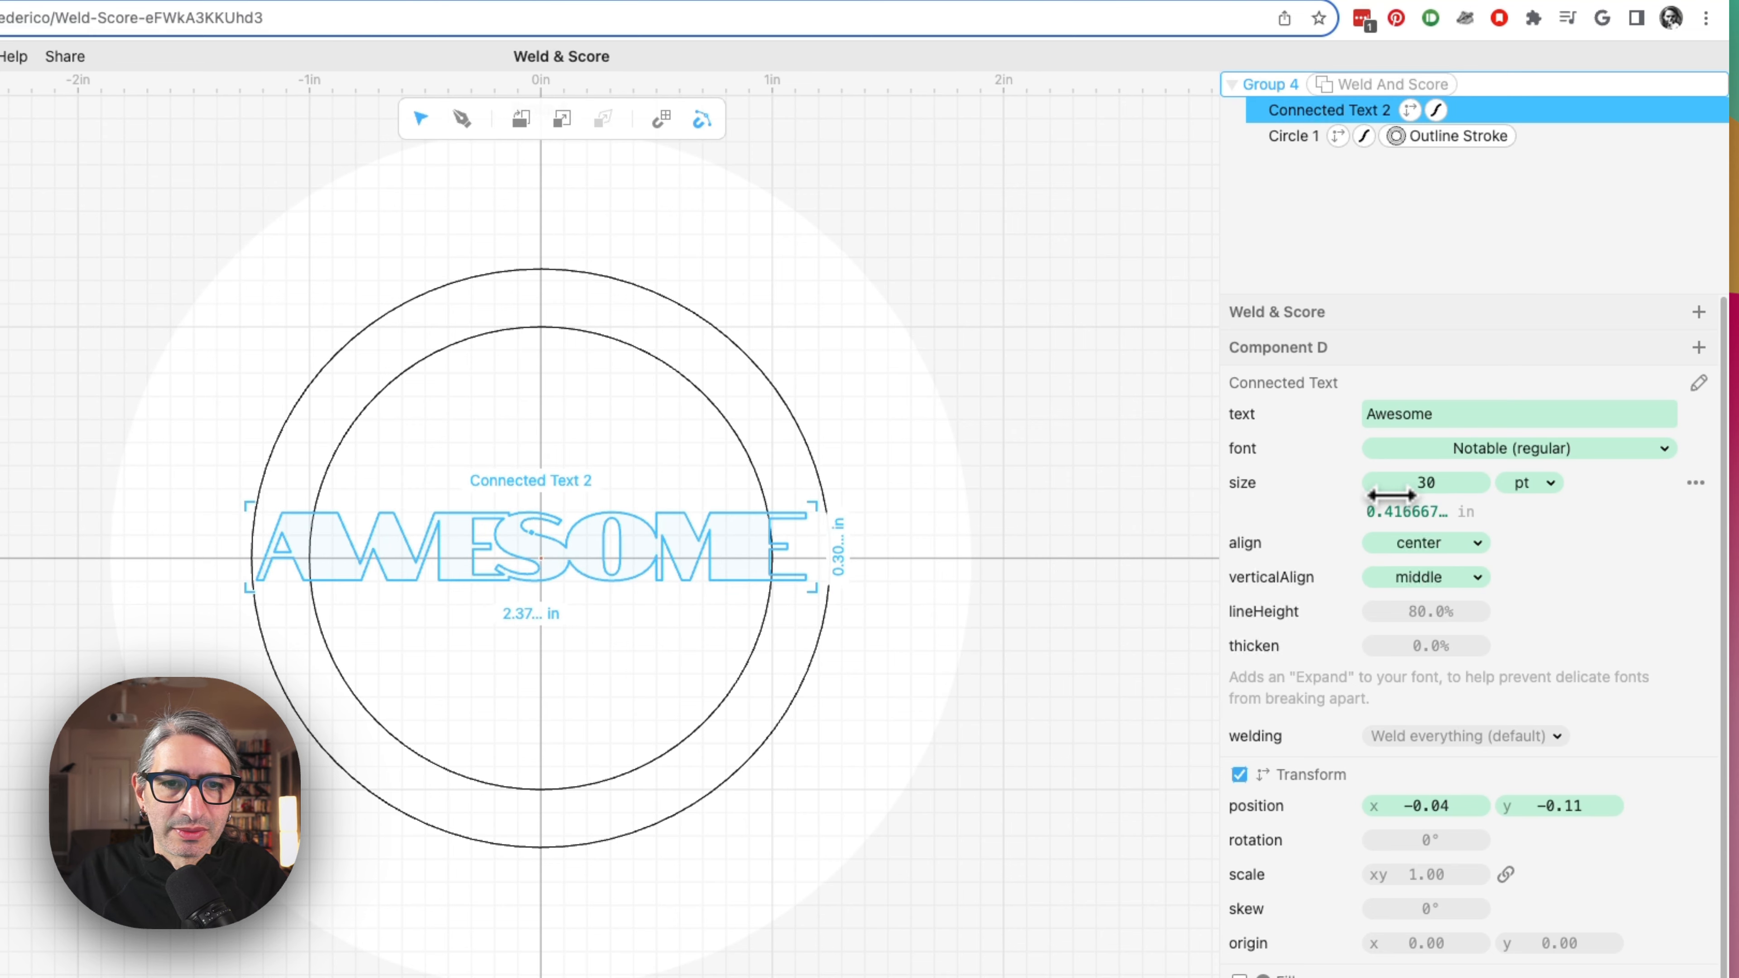
pyautogui.click(1010, 627)
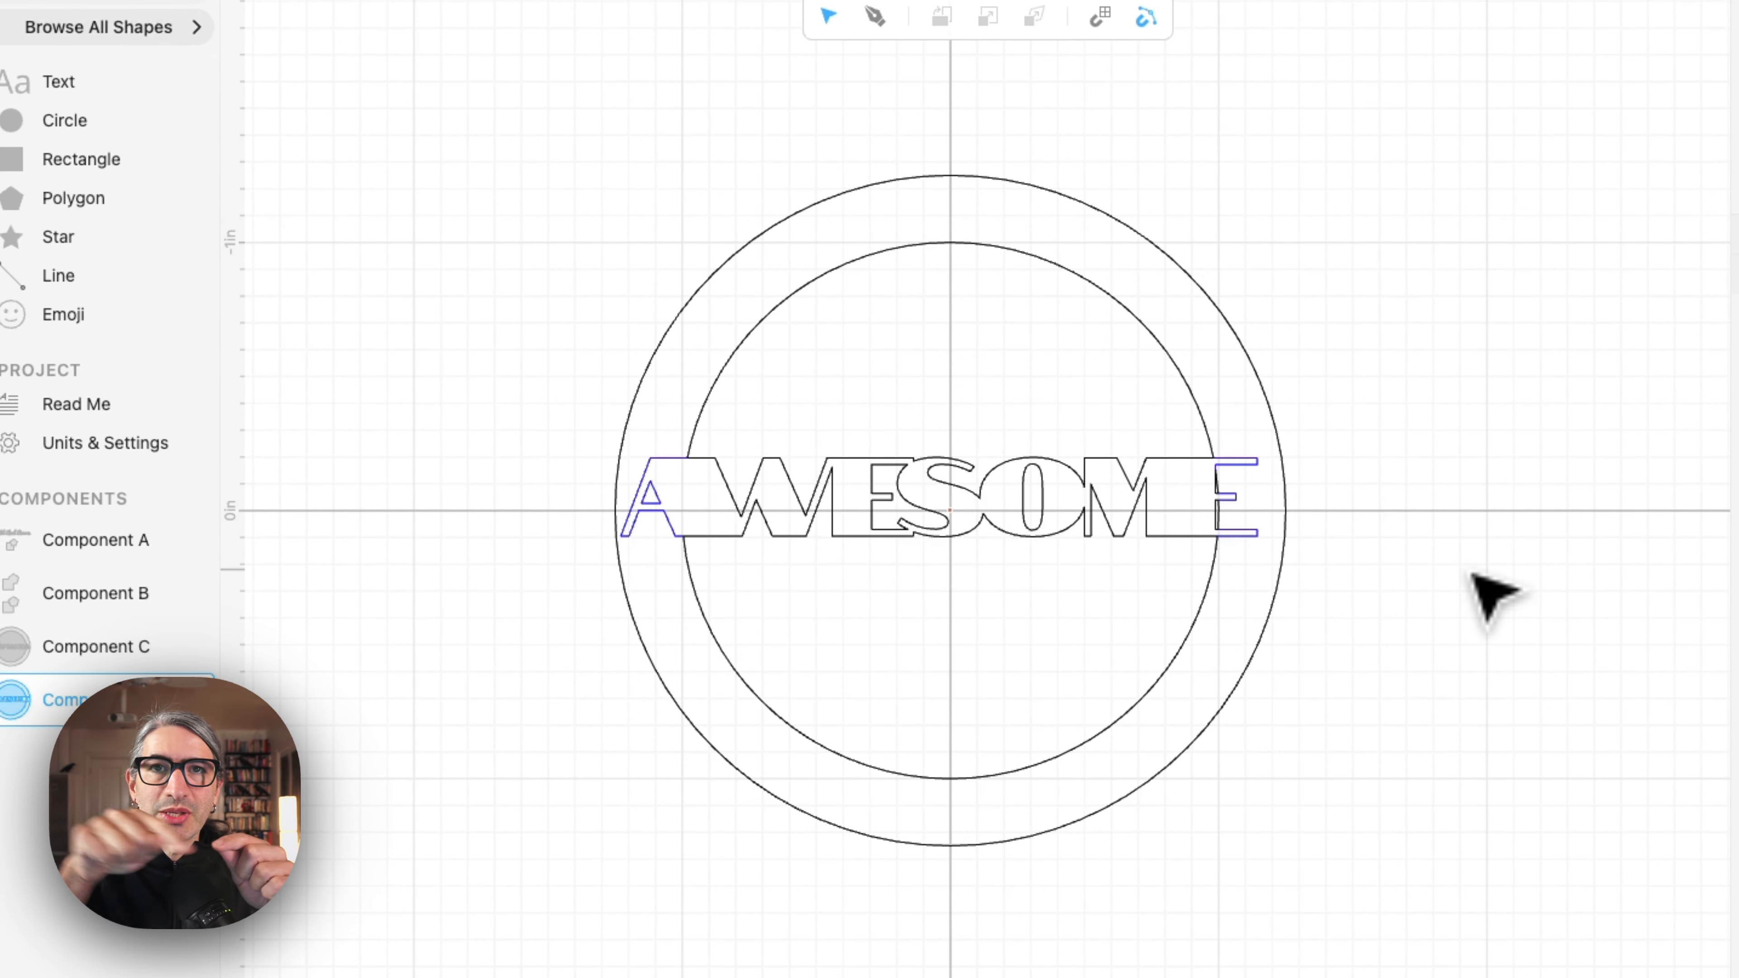
# Set the connected text's welding option to Weld individual letters
pyautogui.scroll(5, 1493, 596)
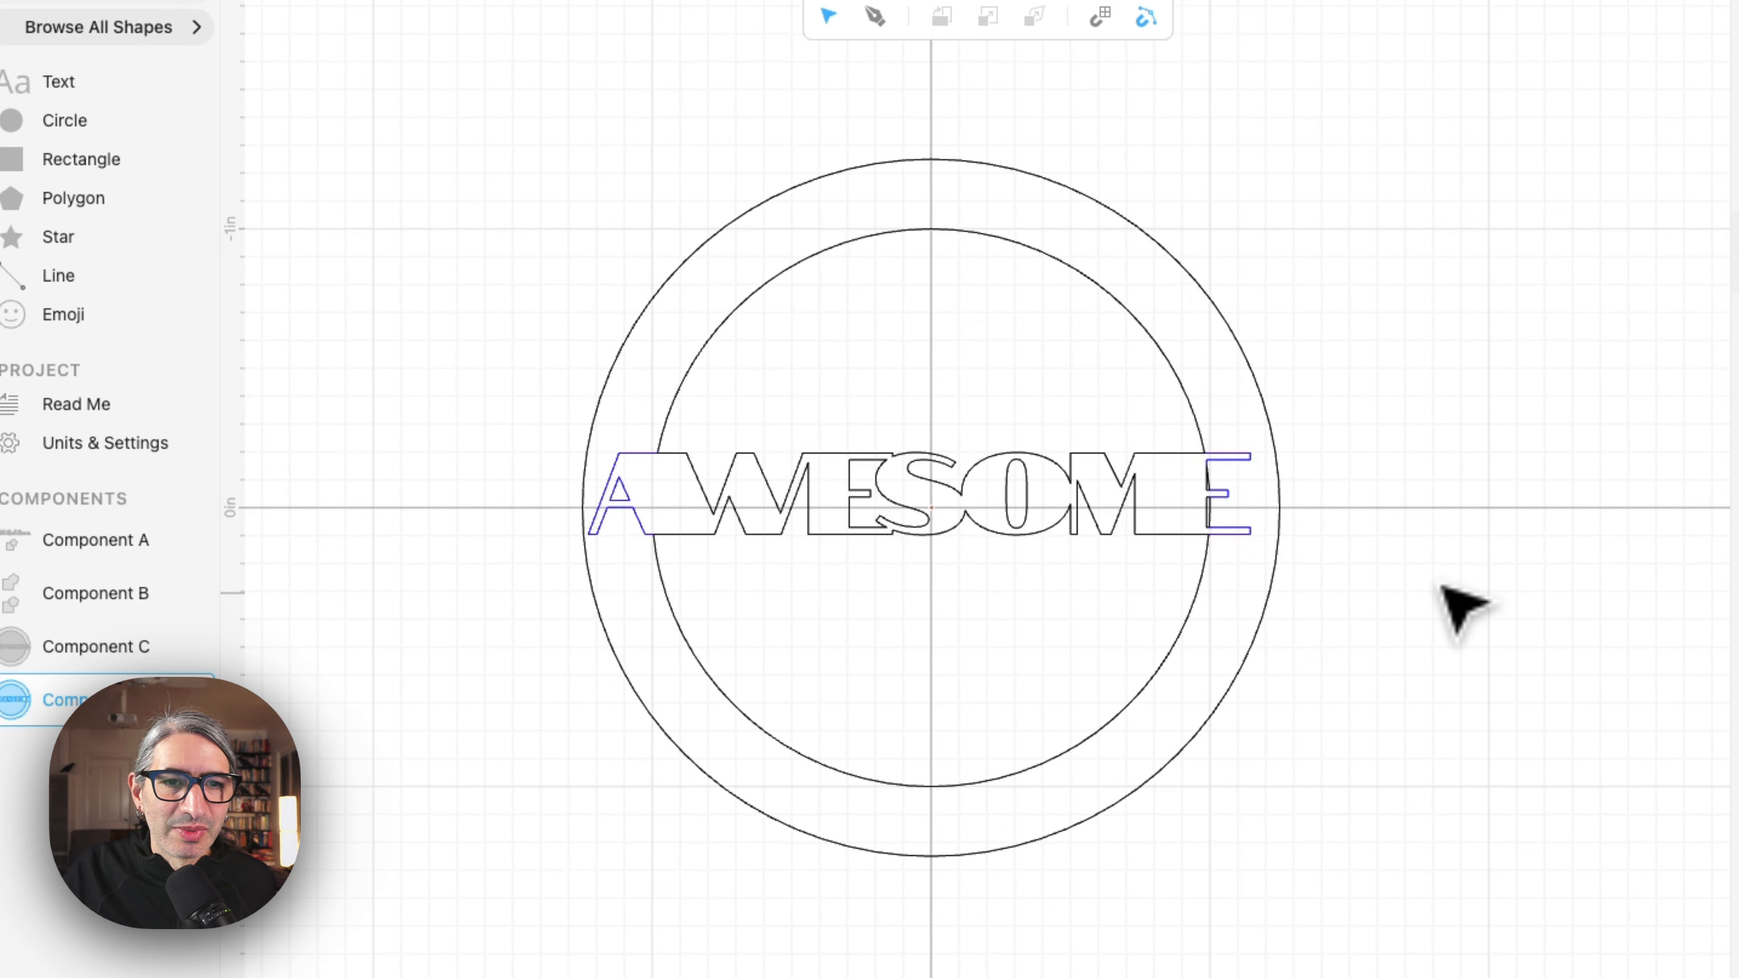
pyautogui.moveTo(1494, 587); pyautogui.dragTo(1517, 583)
pyautogui.scroll(1, 1517, 584)
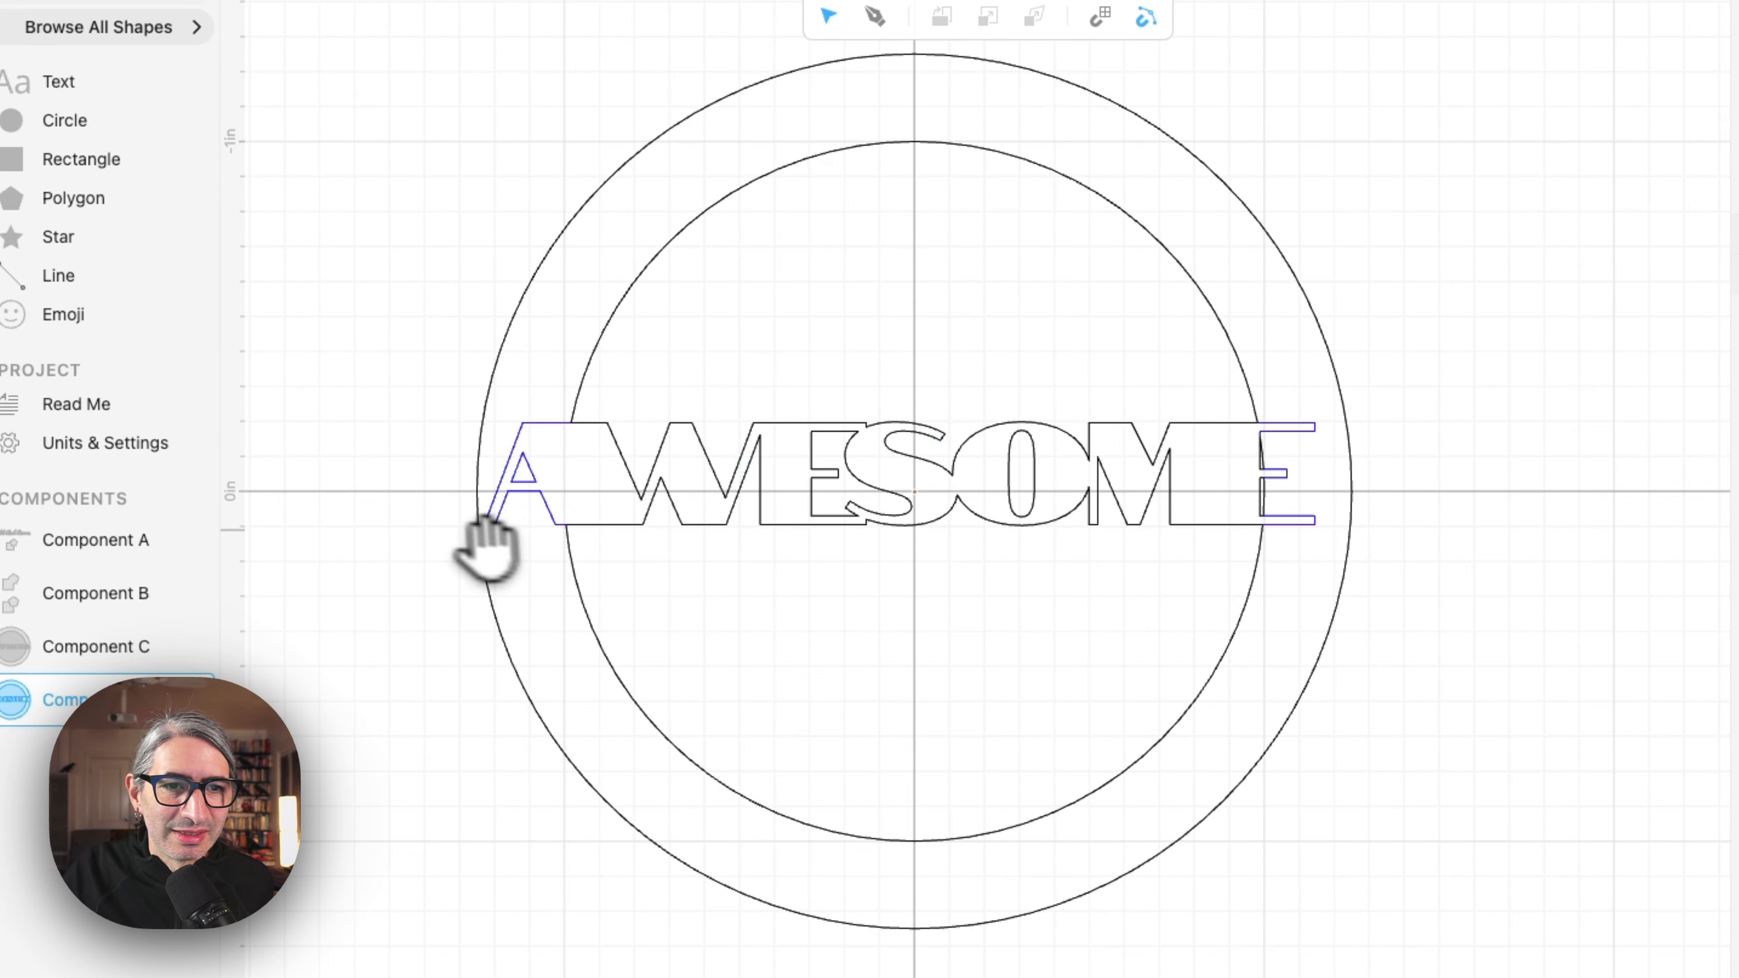
pyautogui.click(536, 454)
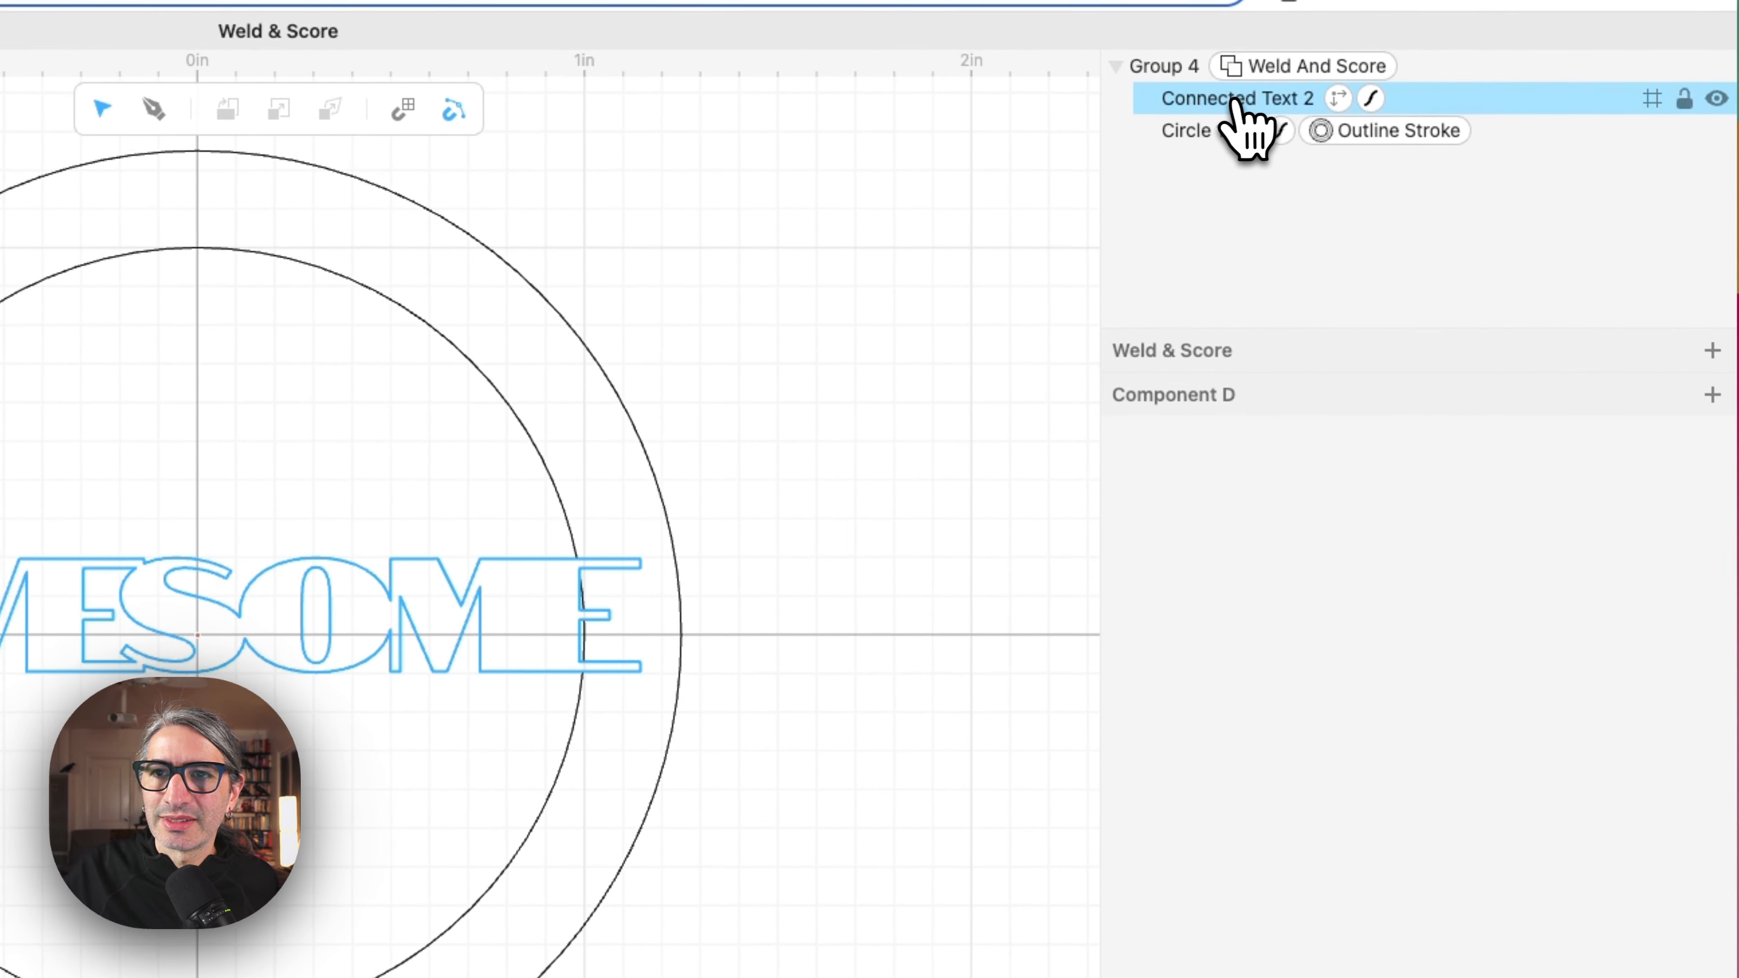
pyautogui.click(1236, 103)
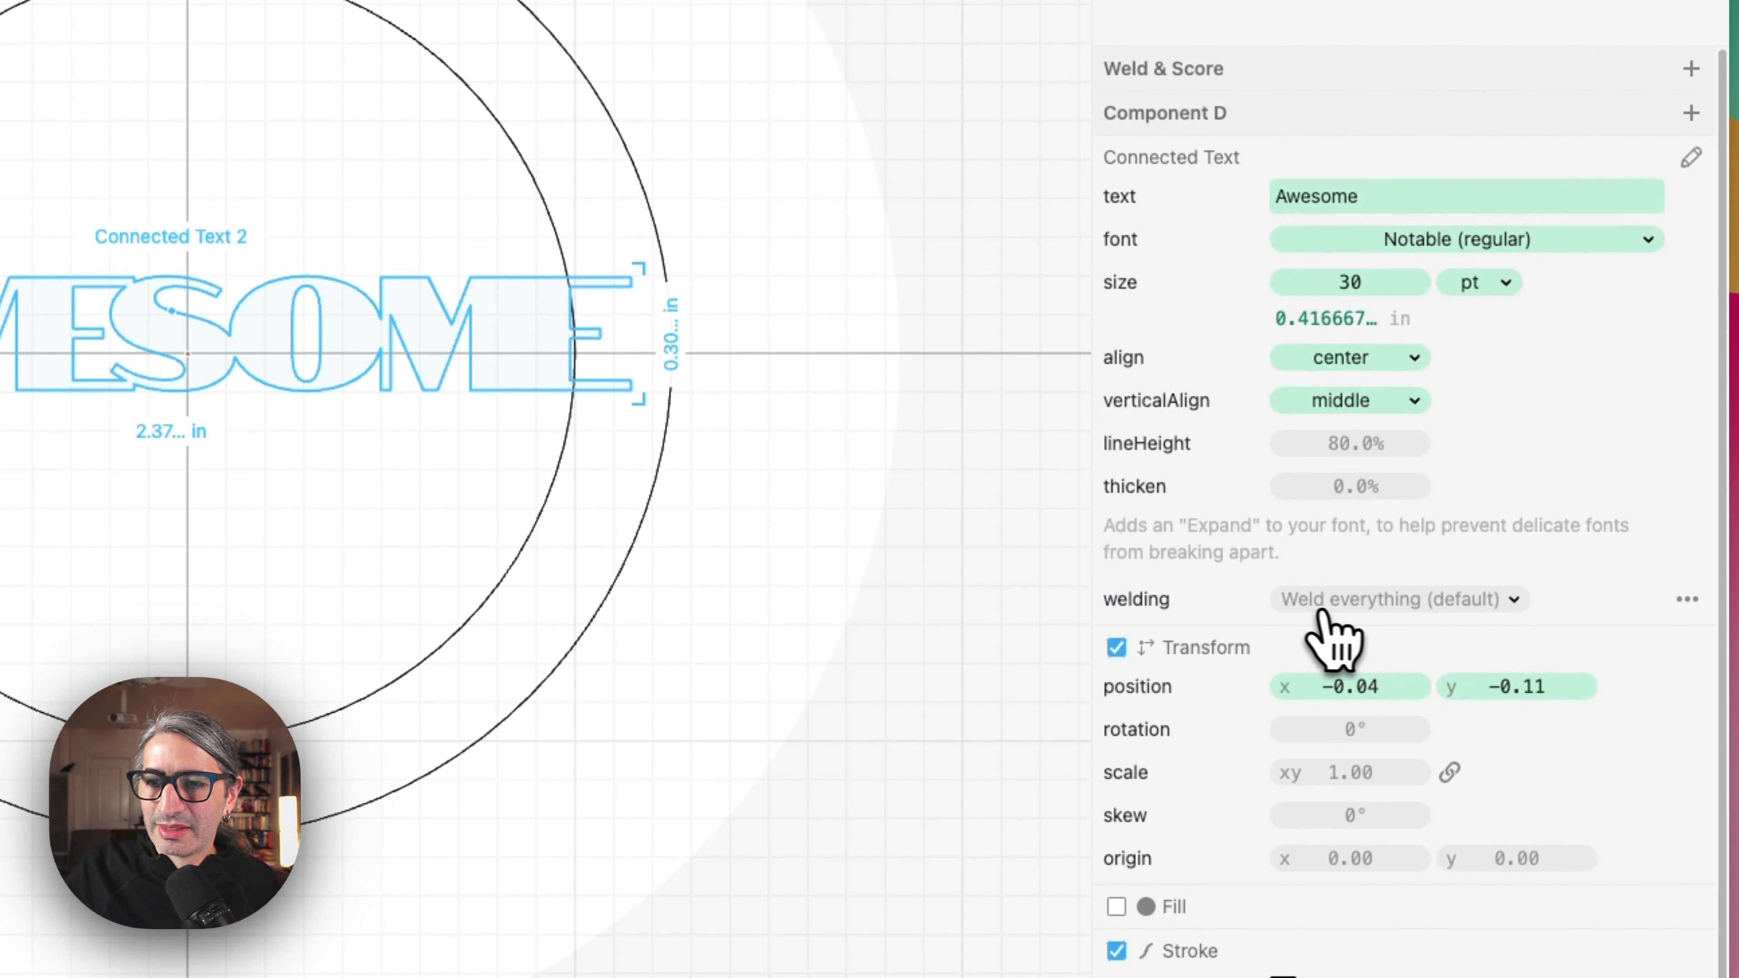
pyautogui.click(1426, 601)
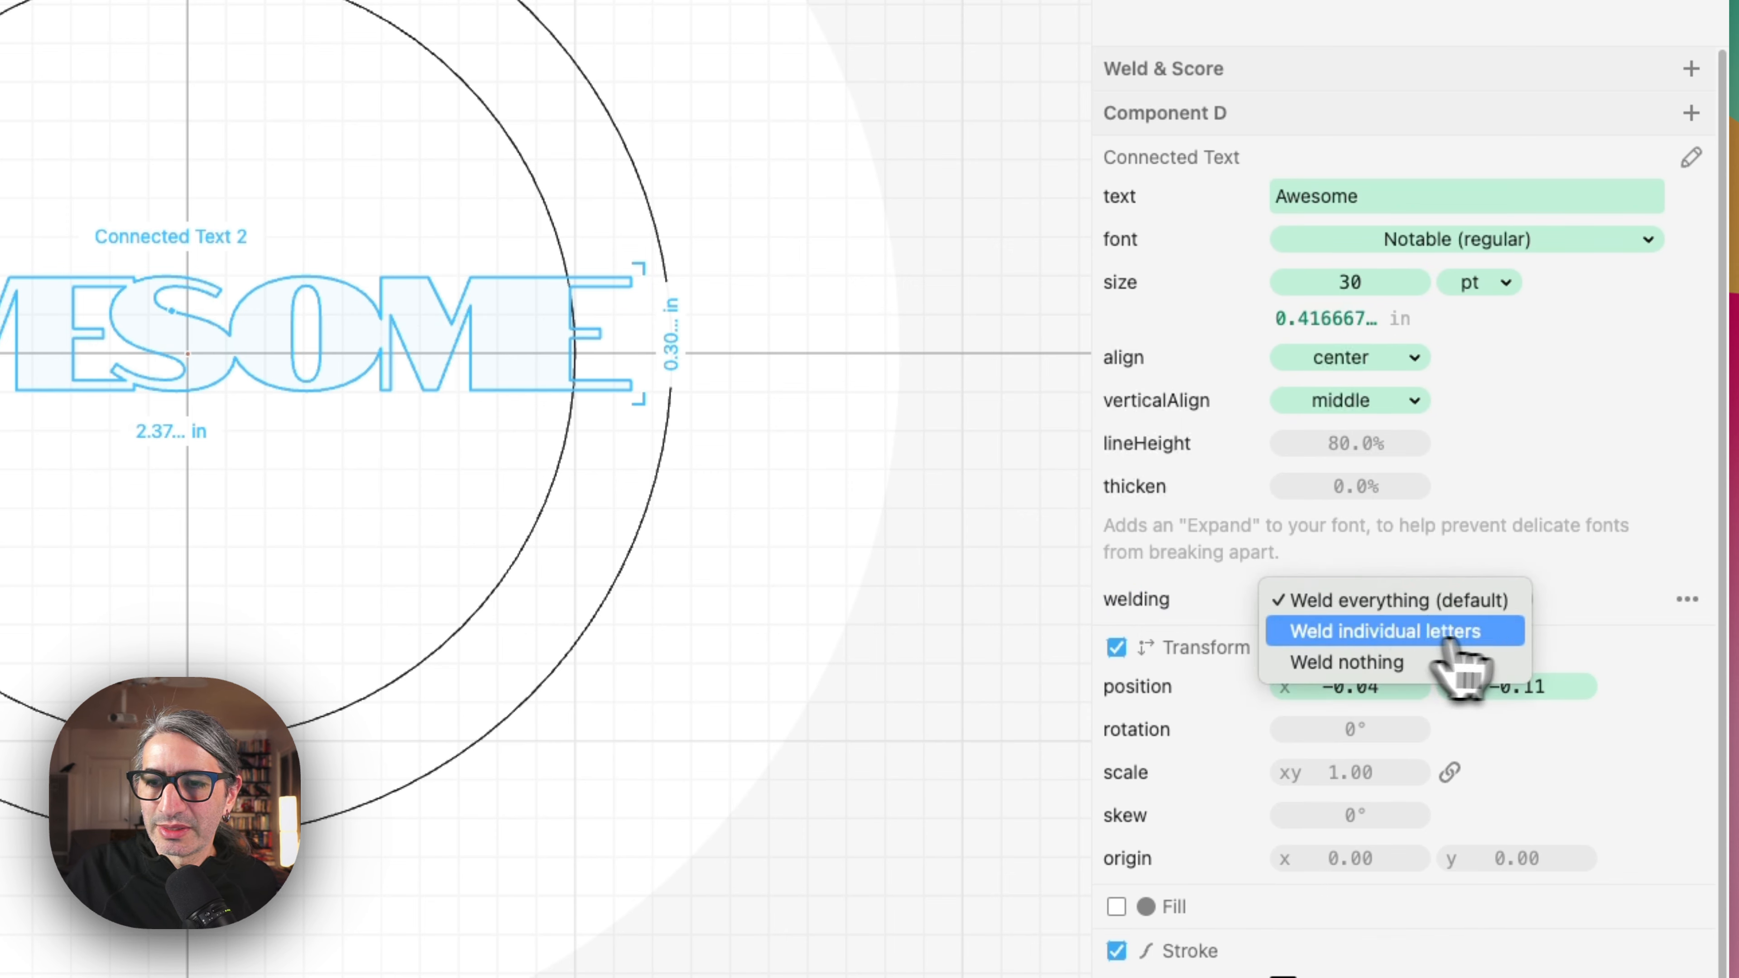
pyautogui.click(1389, 634)
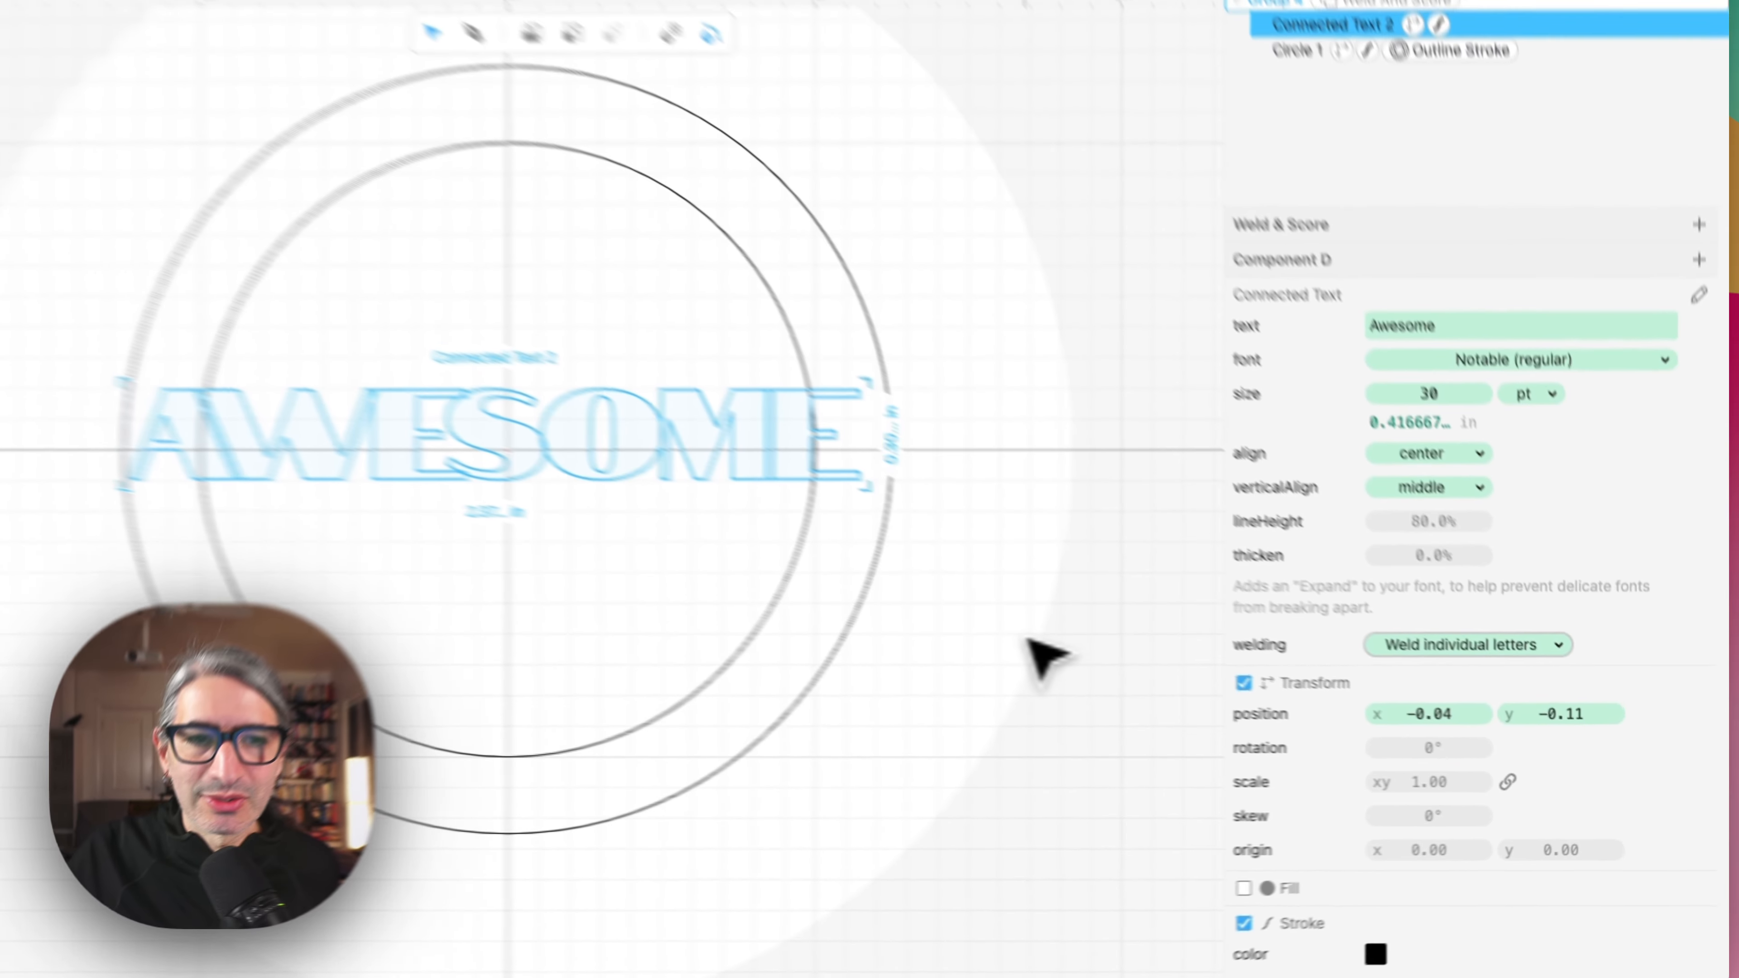
pyautogui.click(1044, 654)
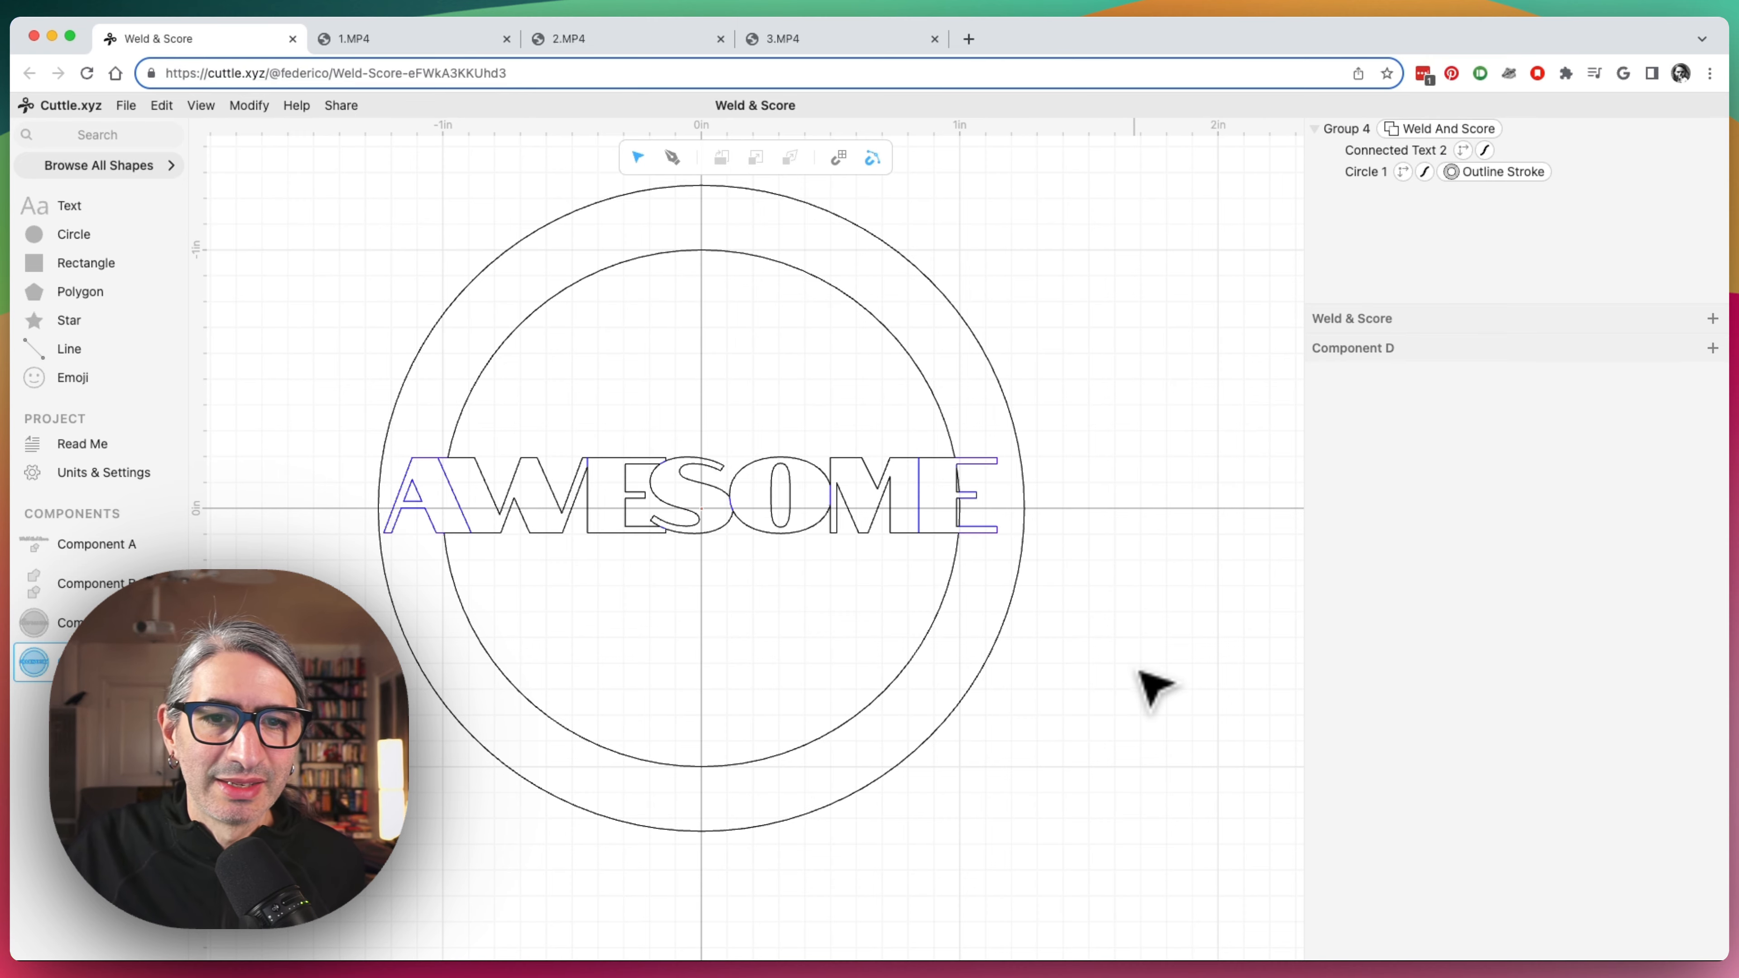
# Examine the score lines where the letters overlap each other and the ring, and reselect the connected text
pyautogui.scroll(3, 260, 490)
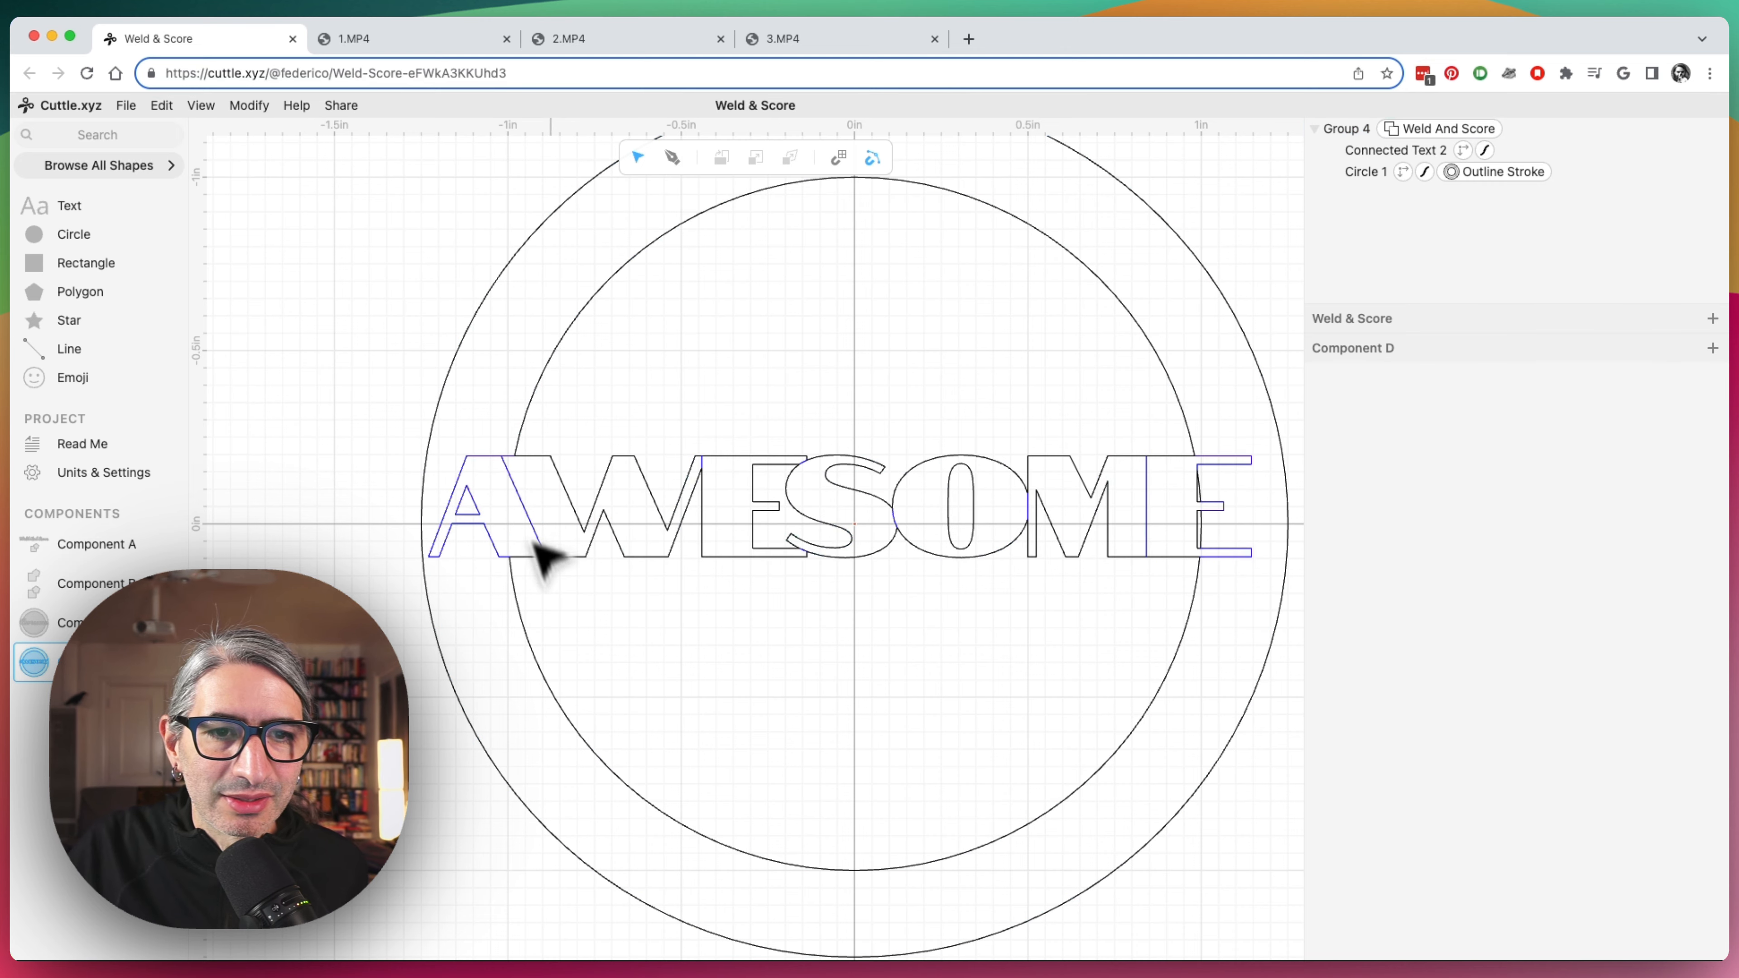
pyautogui.click(556, 561)
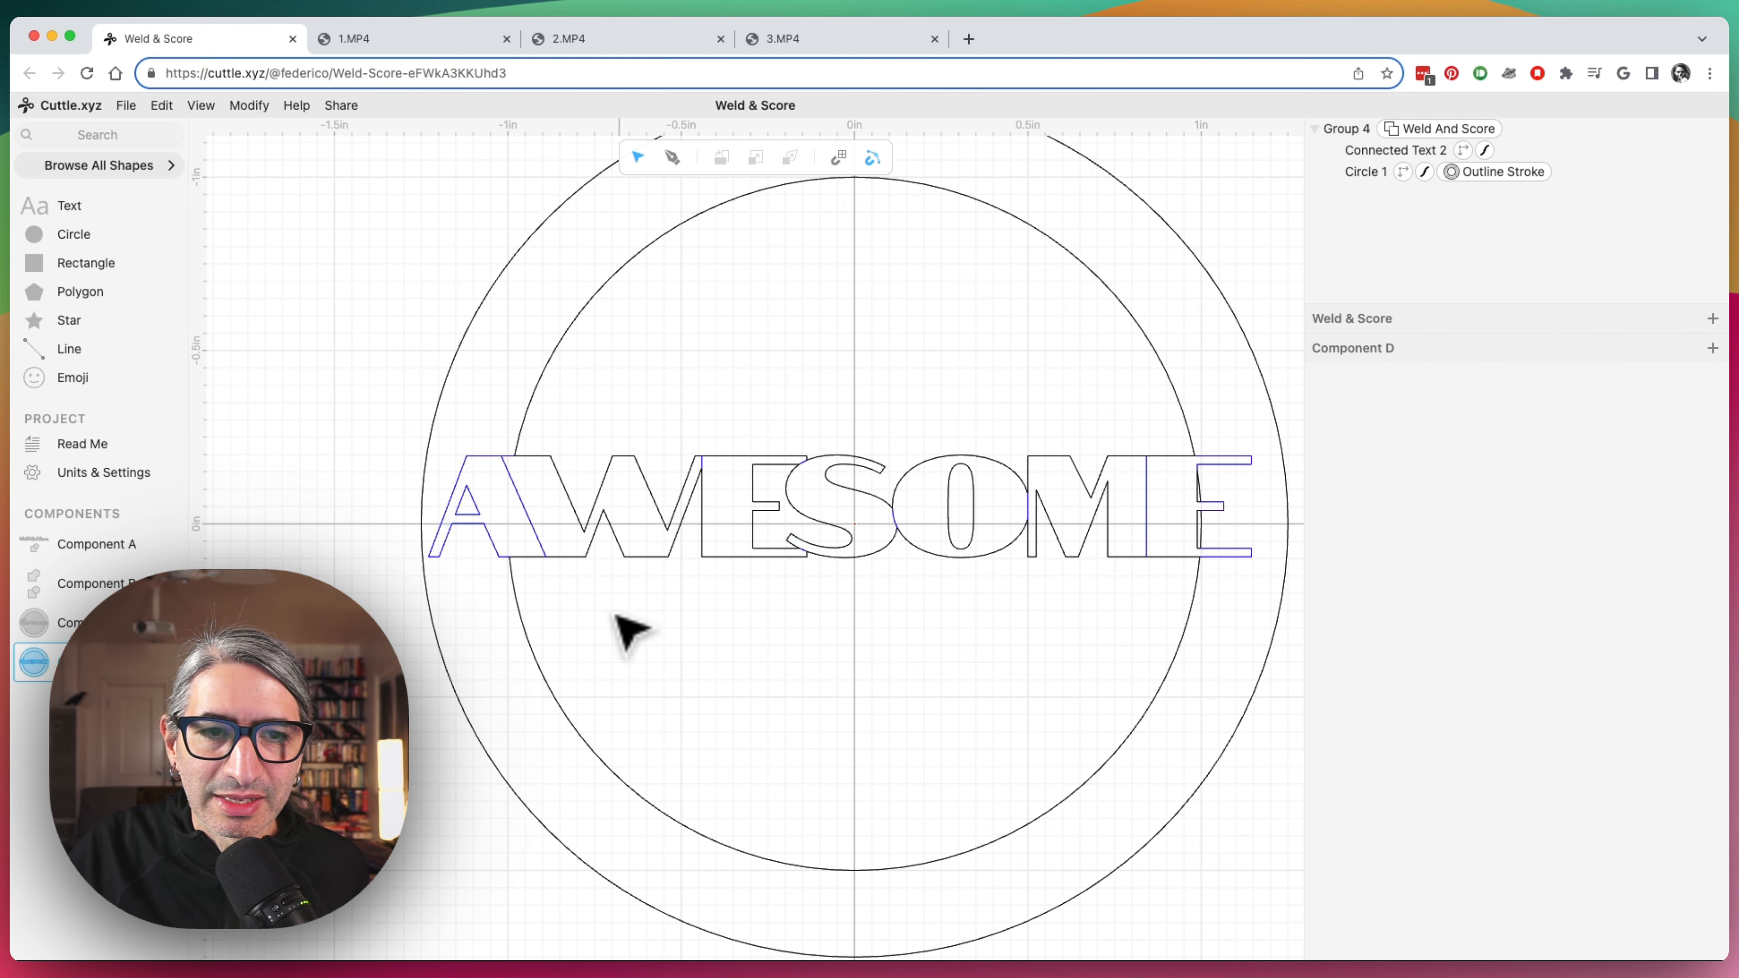
pyautogui.scroll(3, 963, 582)
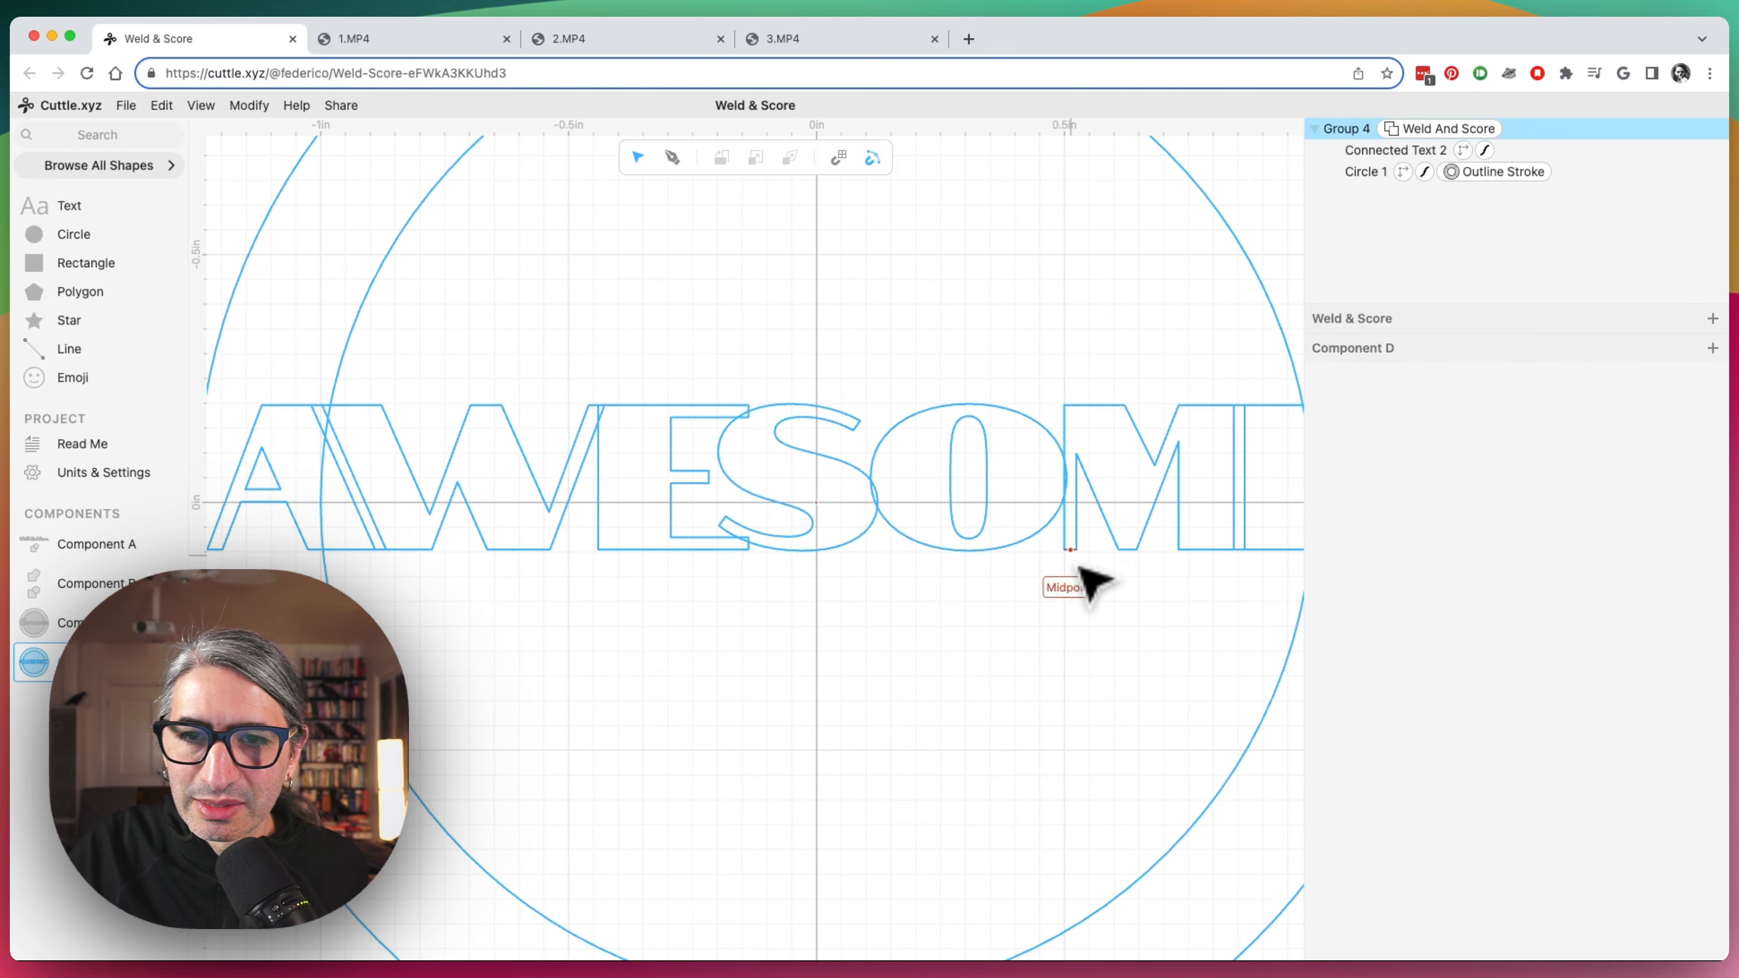
pyautogui.scroll(-5, 1116, 586)
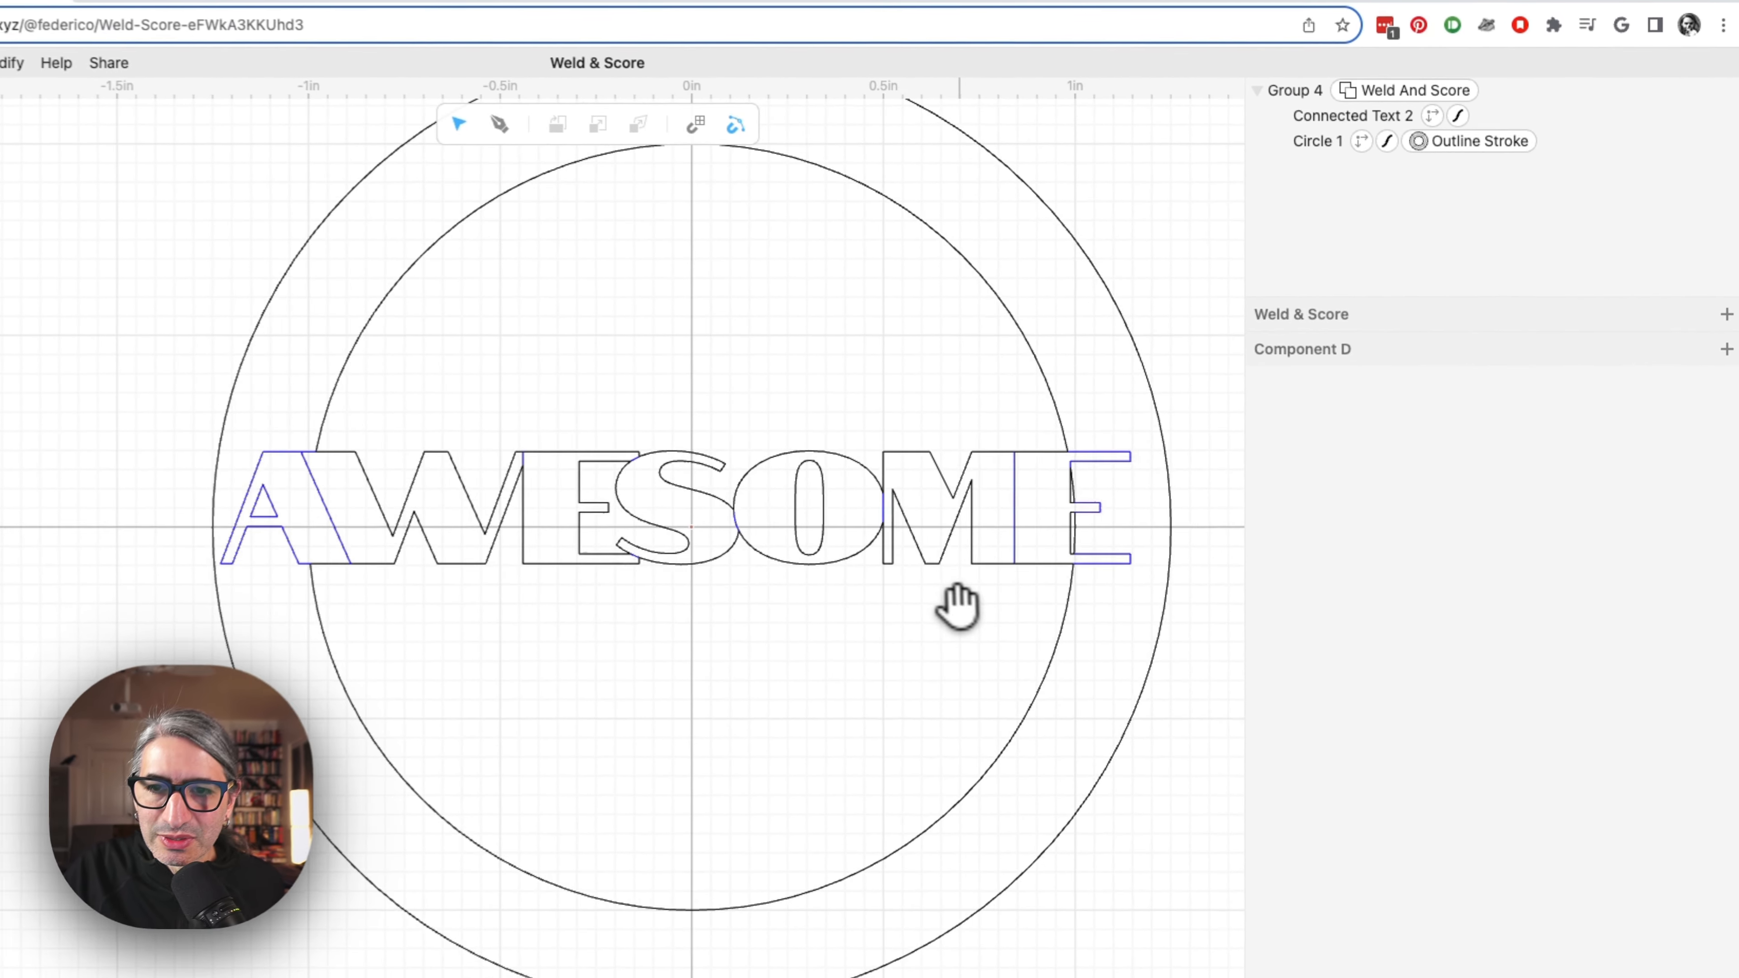
pyautogui.scroll(-1, 1002, 613)
pyautogui.moveTo(976, 622); pyautogui.dragTo(868, 666)
pyautogui.scroll(-1, 869, 665)
pyautogui.click(1302, 113)
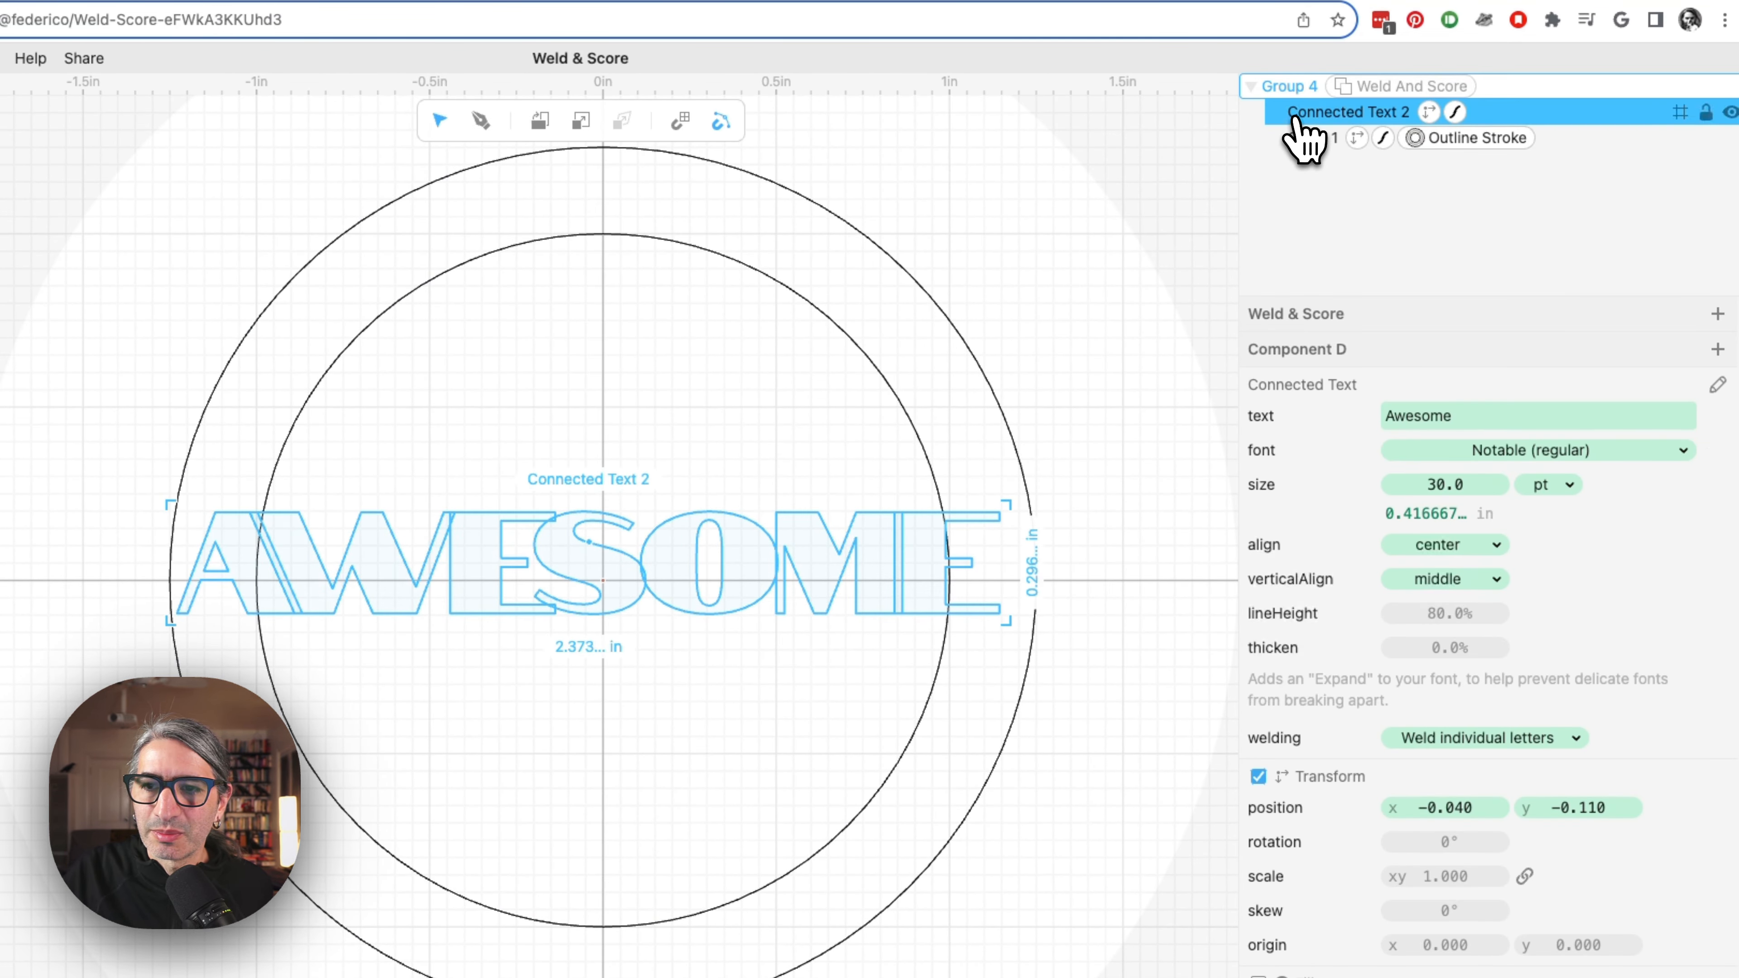